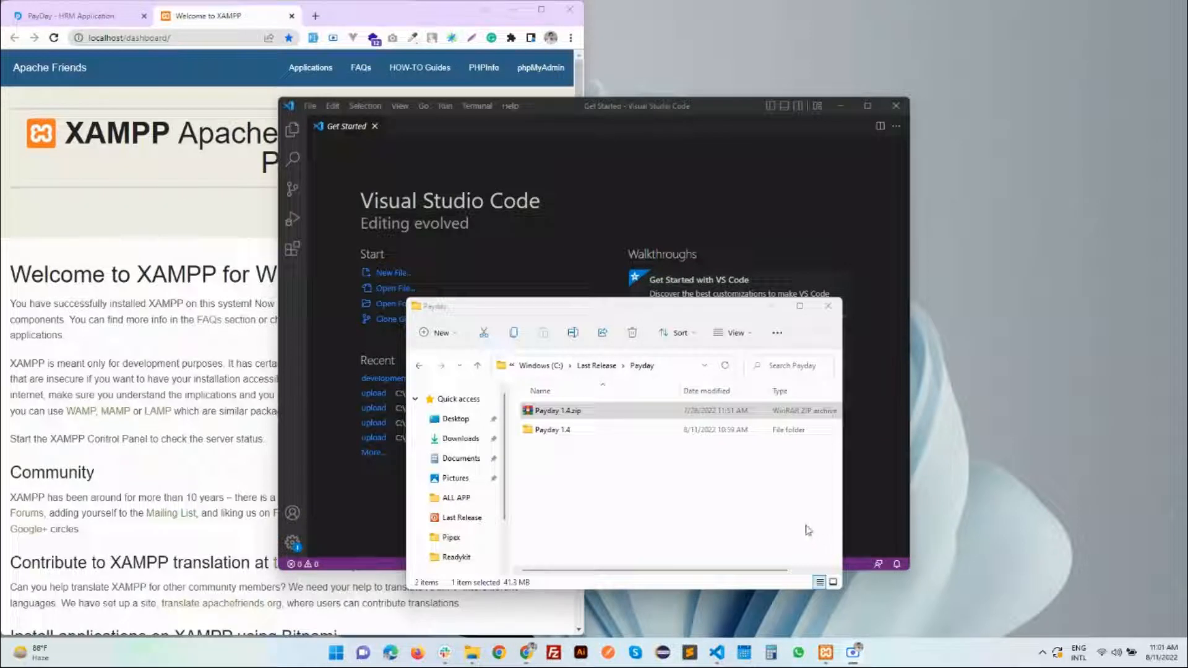
# - Open the Payday 1.4 folder in Visual Studio Code, trusting the authors of all files in the parent folder Payday
pyautogui.click(615, 211)
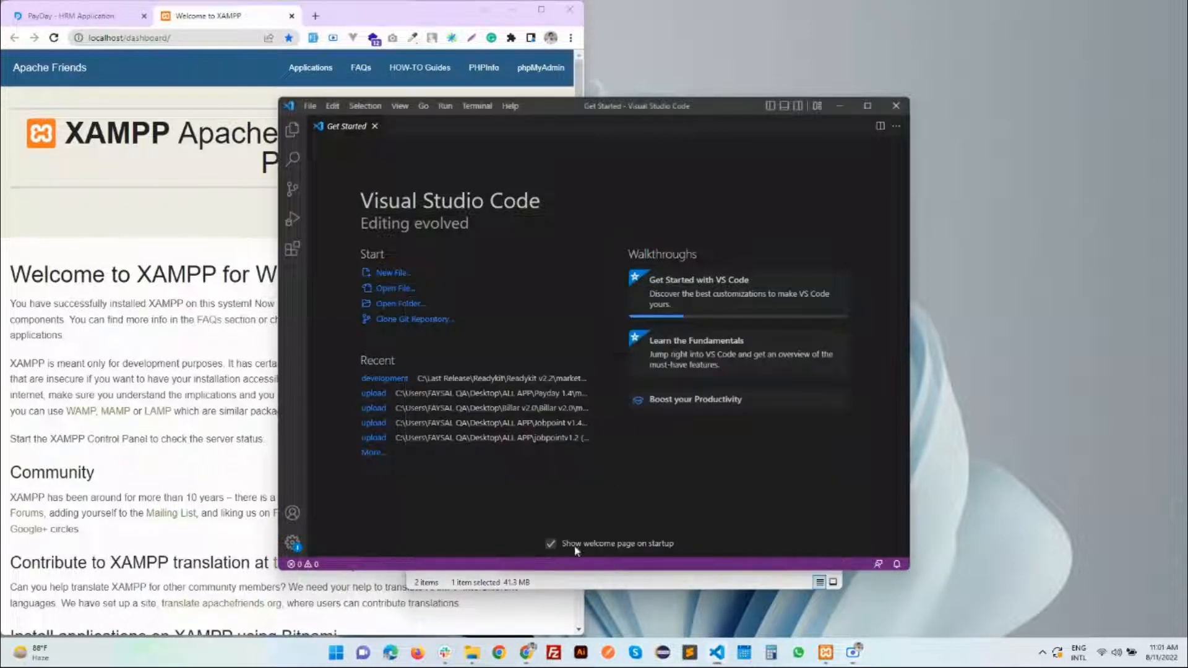
pyautogui.click(472, 652)
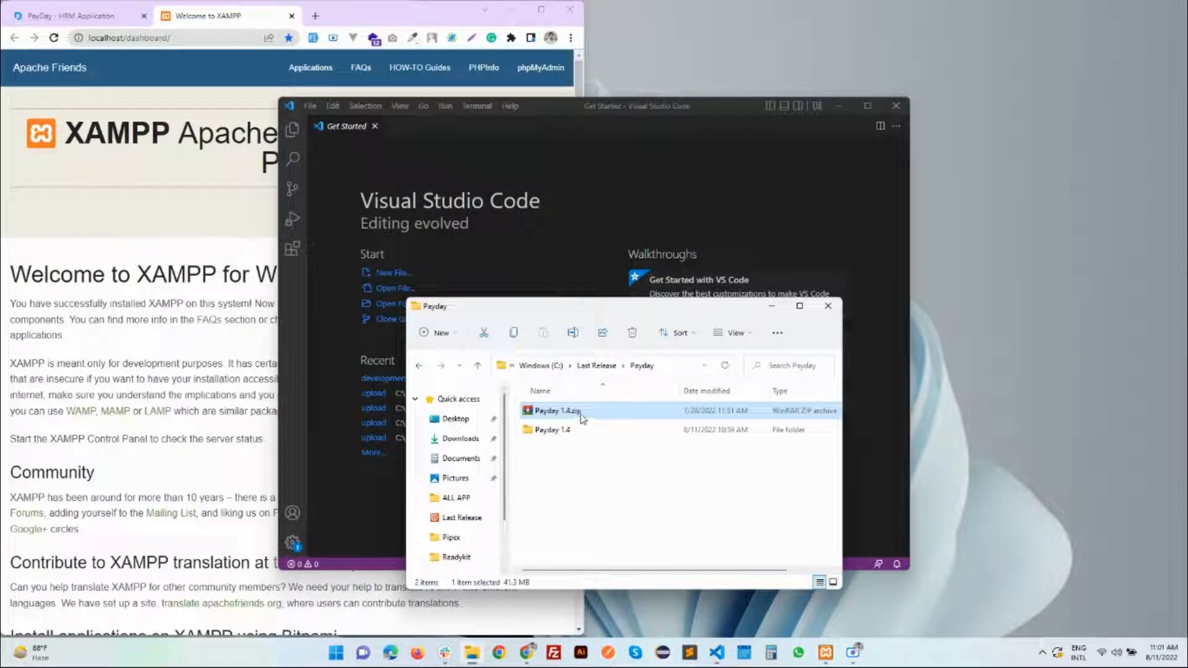
pyautogui.click(587, 429)
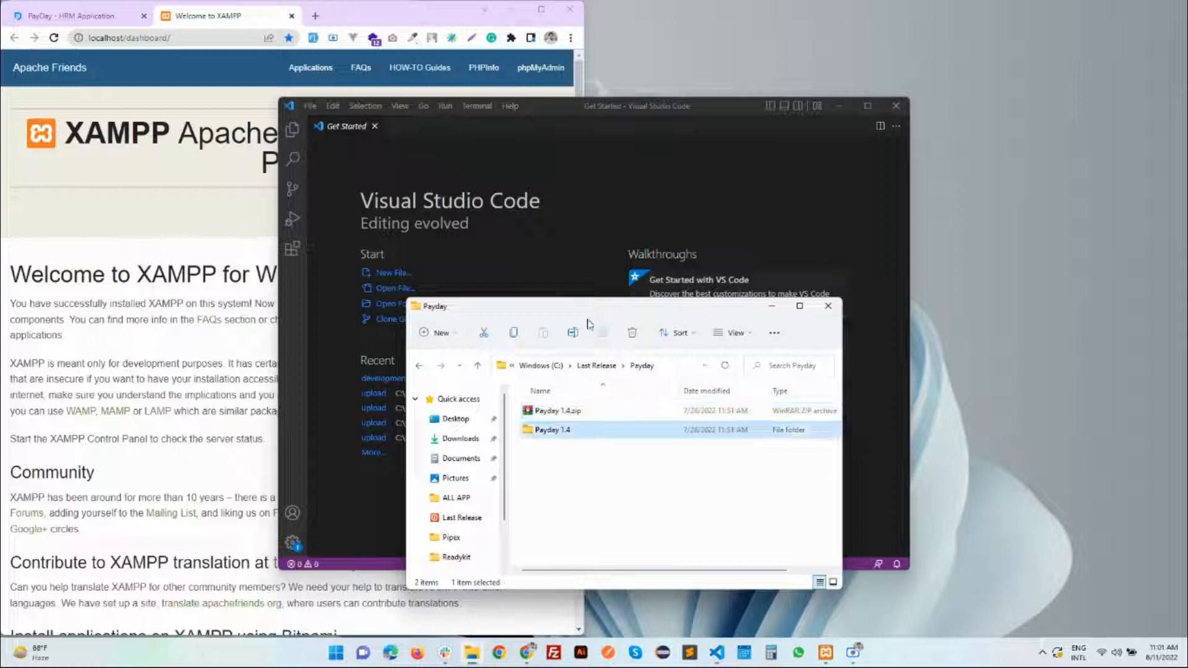
pyautogui.moveTo(587, 319); pyautogui.dragTo(549, 229)
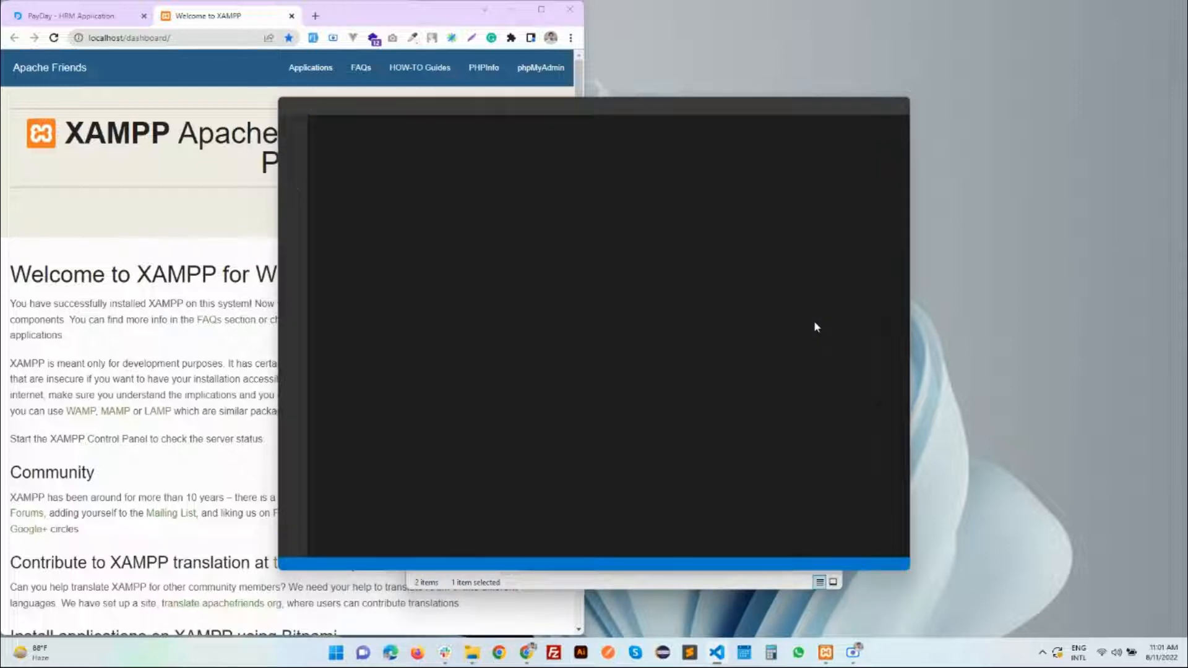
pyautogui.click(87, 15)
pyautogui.click(621, 453)
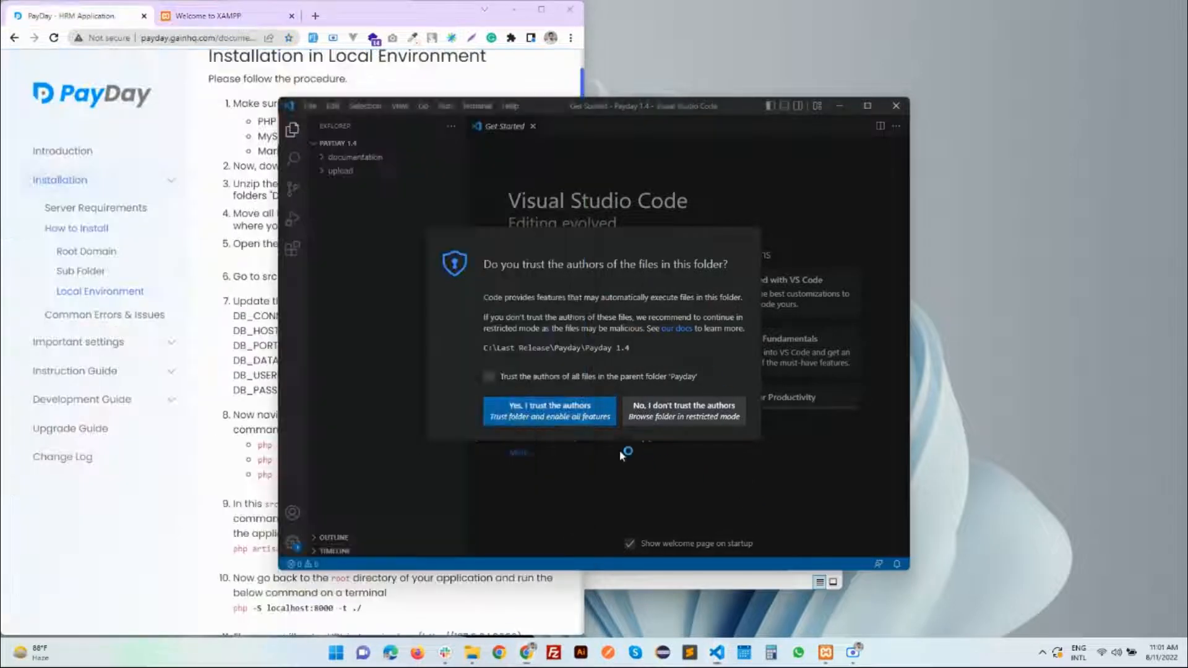
pyautogui.click(489, 376)
pyautogui.click(520, 412)
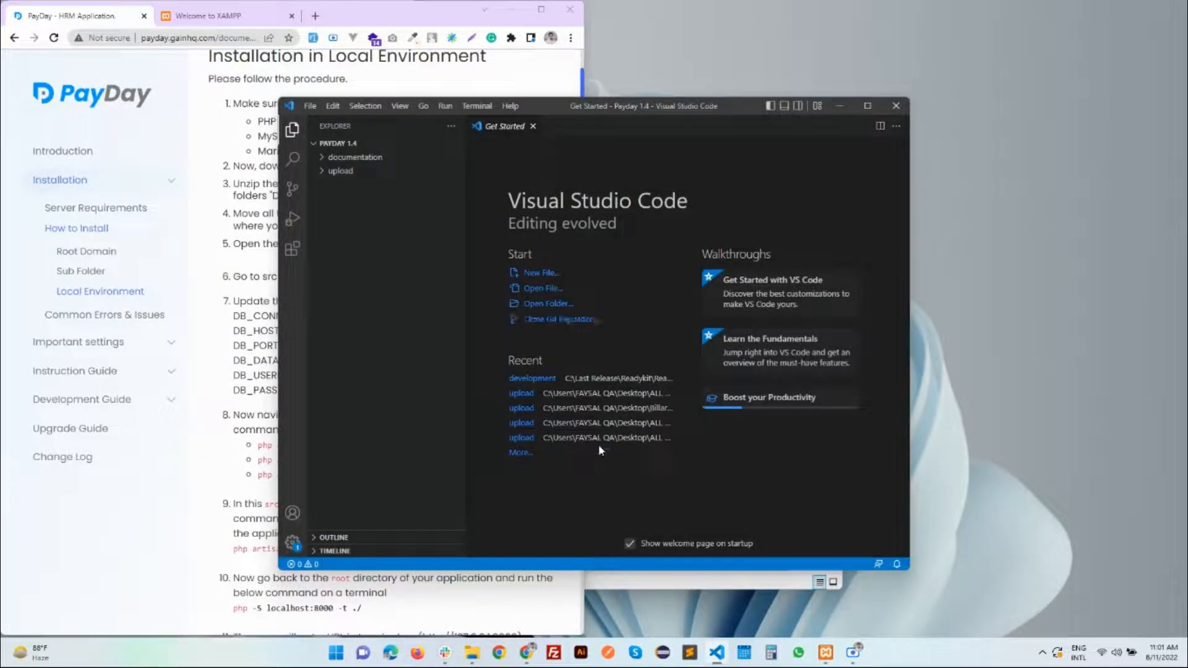
# - Open the .env file from the upload/src folder and maximize the editor window
pyautogui.click(339, 172)
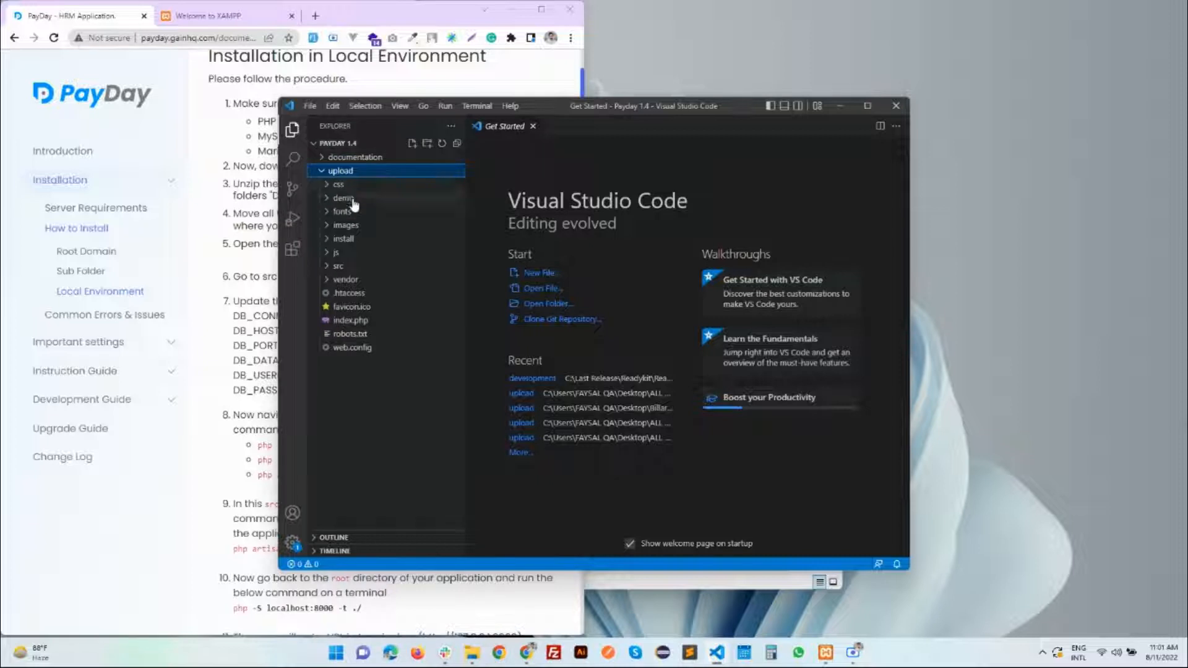
pyautogui.click(334, 266)
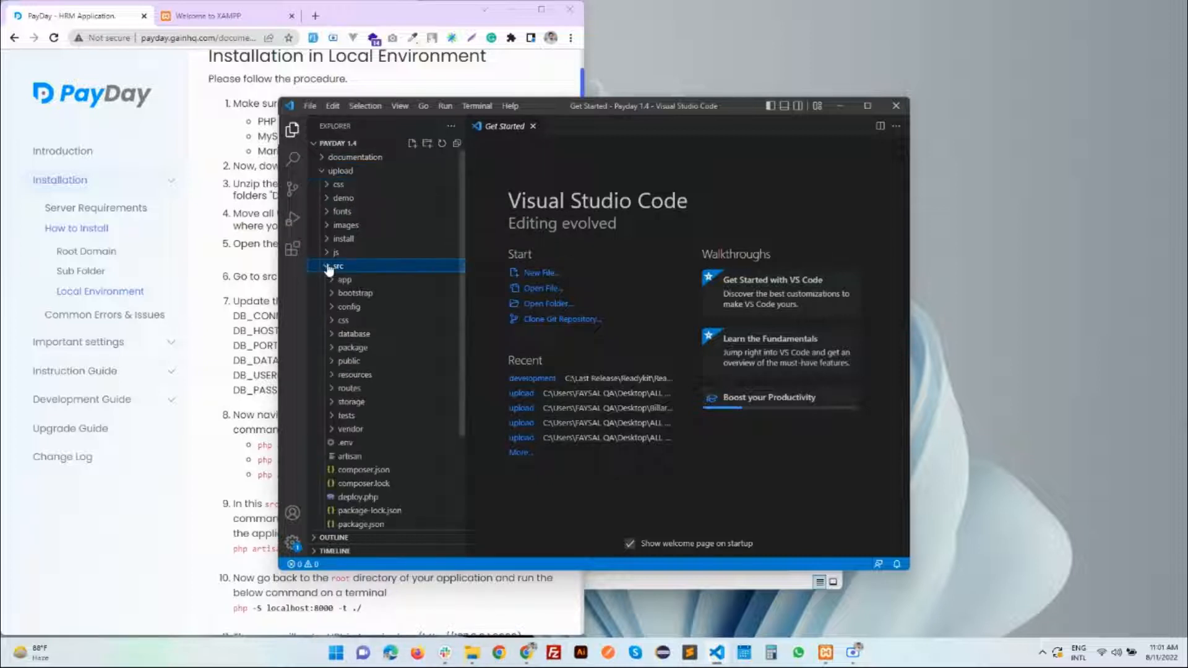
pyautogui.click(345, 442)
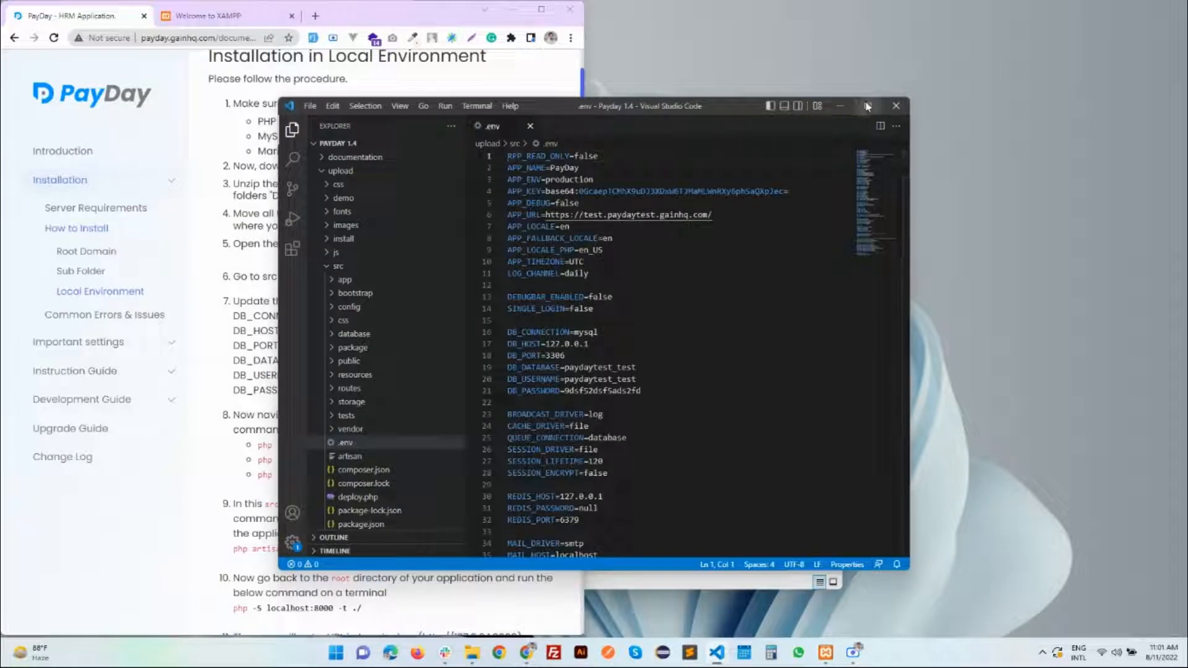
pyautogui.moveTo(723, 100); pyautogui.dragTo(857, 95)
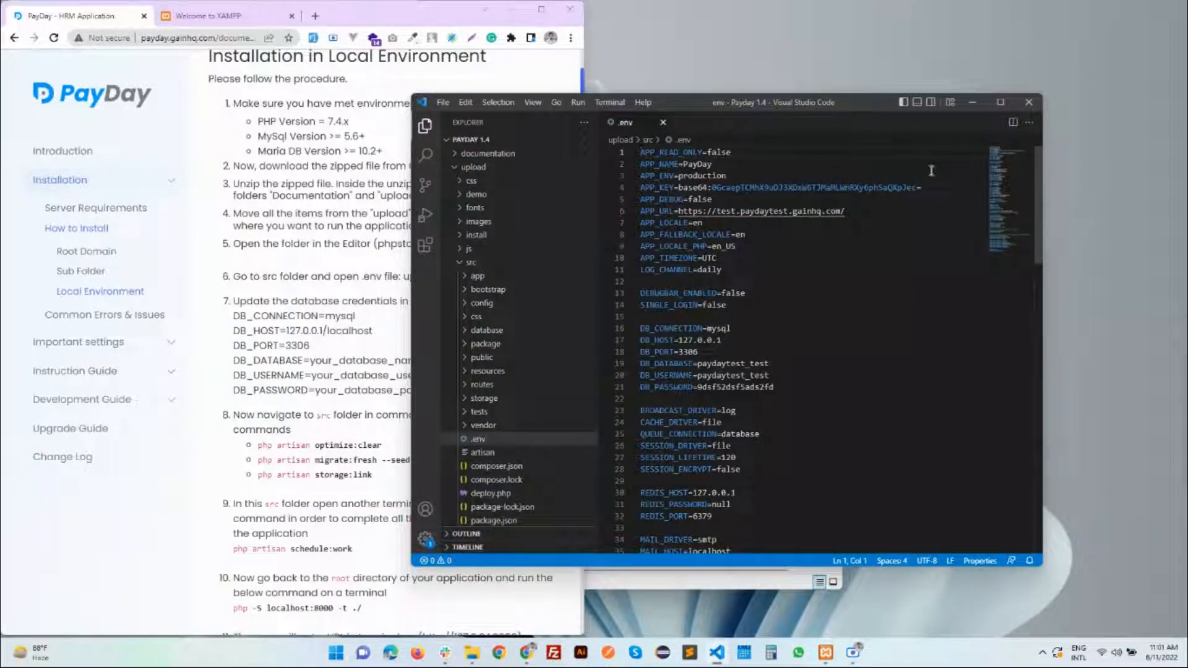
pyautogui.click(1000, 102)
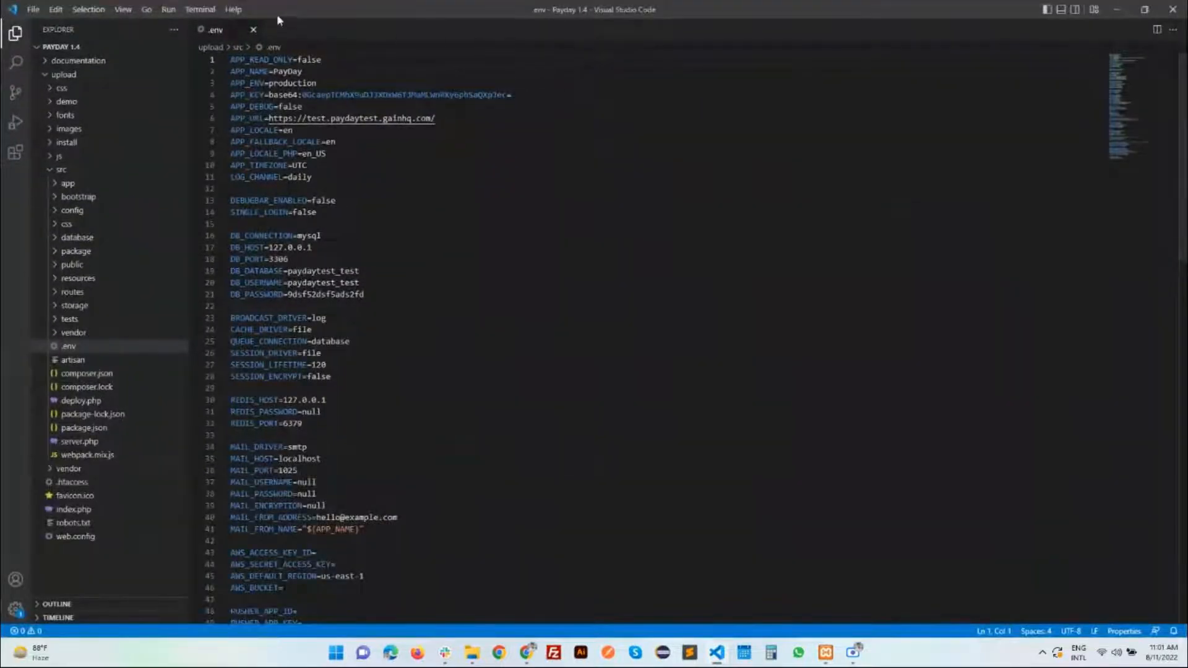
# - Open a new terminal for the project and check the PHP version with php -v
pyautogui.click(200, 9)
pyautogui.click(229, 28)
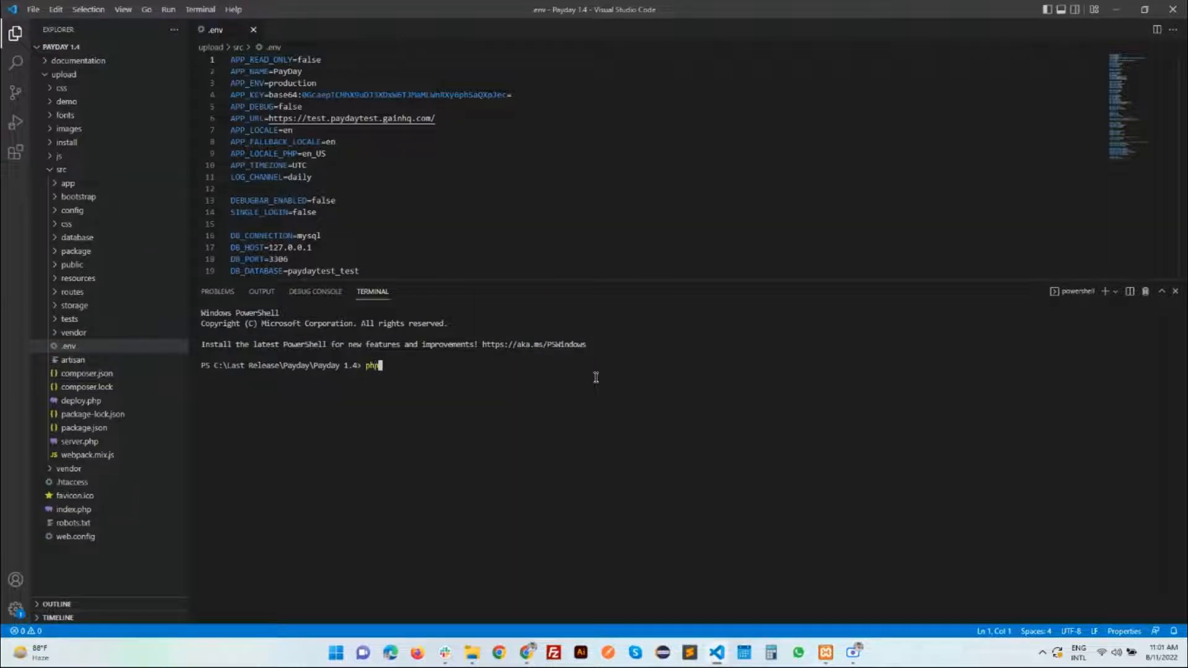
pyautogui.write('php -v')
pyautogui.press('Return')
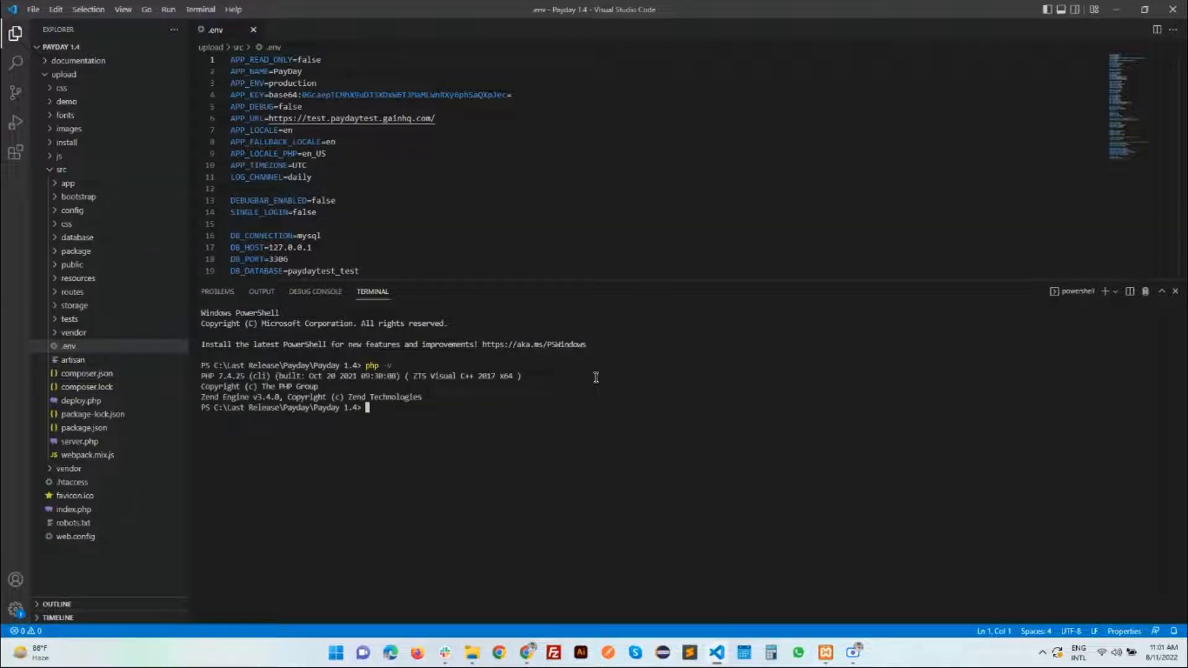
# - Check the Node and npm versions with node -v and npm -v
pyautogui.write('n')
pyautogui.write('p')
pyautogui.write('ode ')
pyautogui.write('-v')
pyautogui.press('Return')
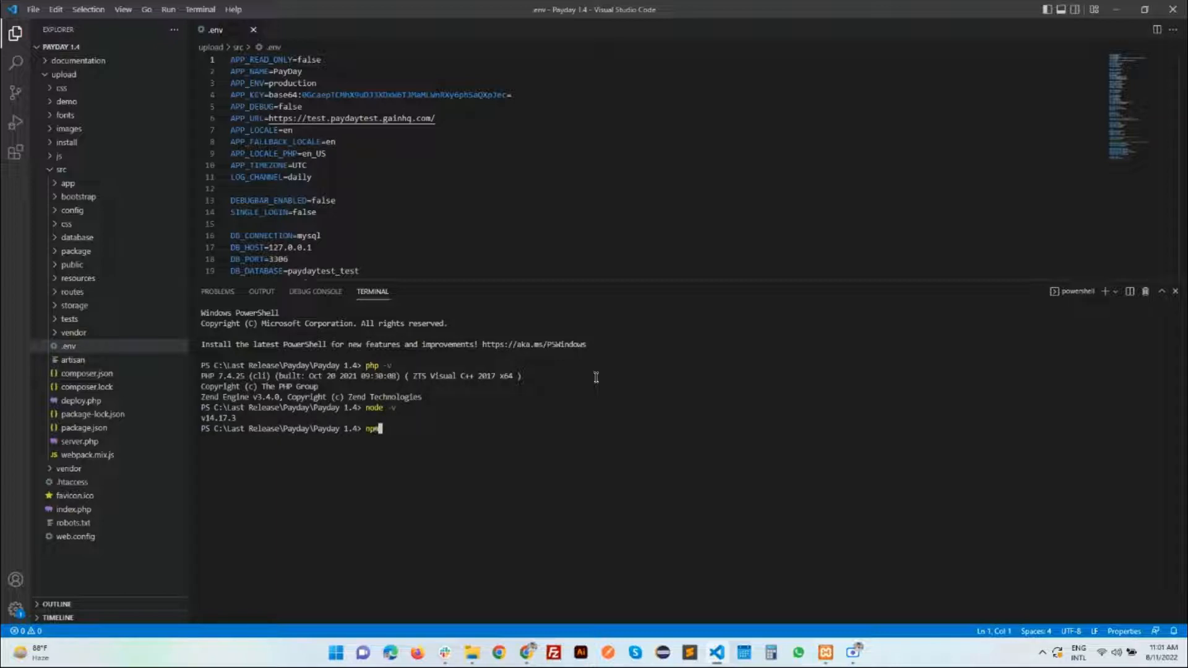
pyautogui.write('npm -v')
pyautogui.press('Return')
pyautogui.moveTo(232, 439); pyautogui.dragTo(223, 367)
pyautogui.click(263, 433)
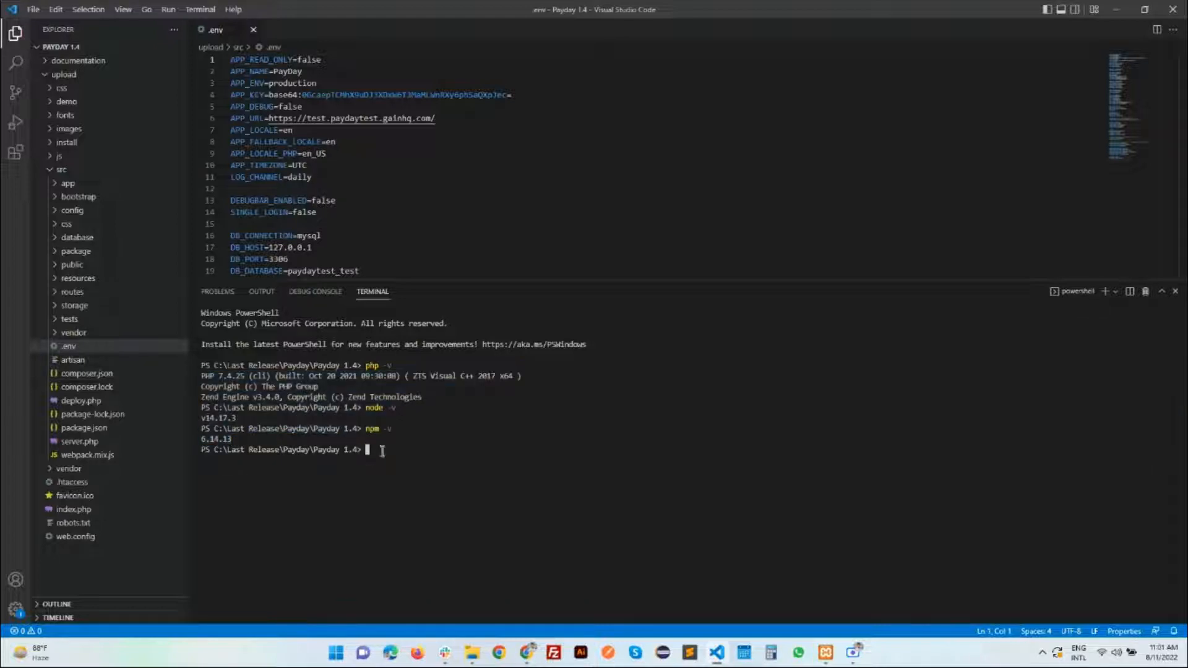
# - Consult the .env instructions in the browser's local installation guide, and set APP_DEBUG to true in the .env file
pyautogui.moveTo(526, 653)
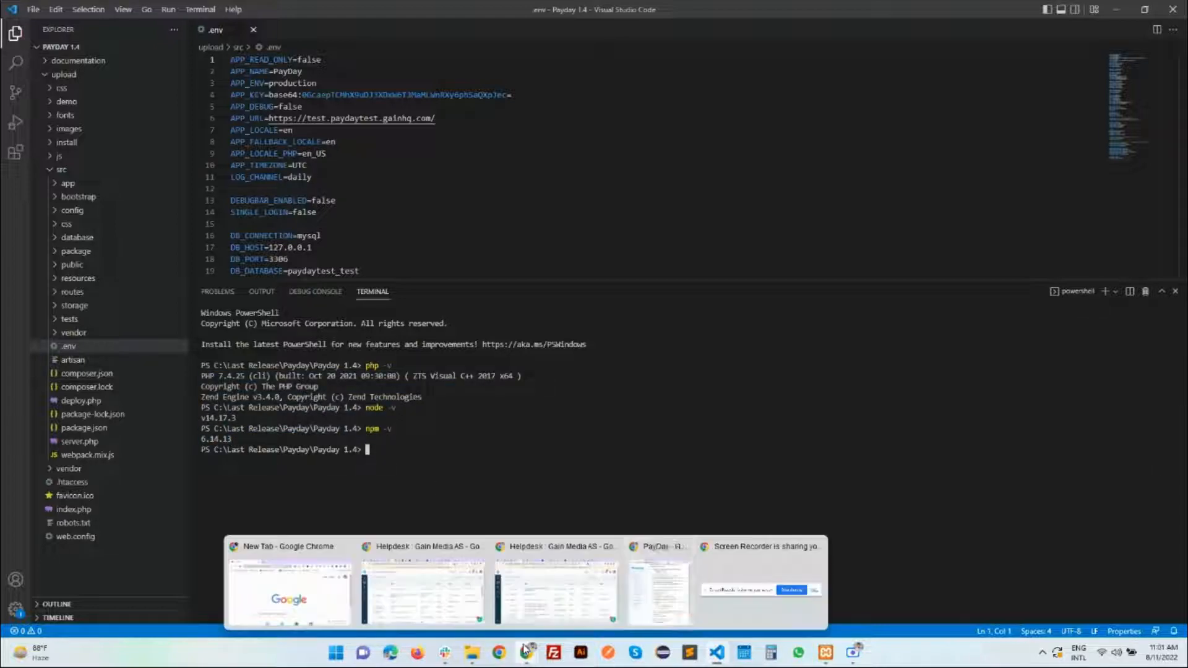
pyautogui.click(653, 602)
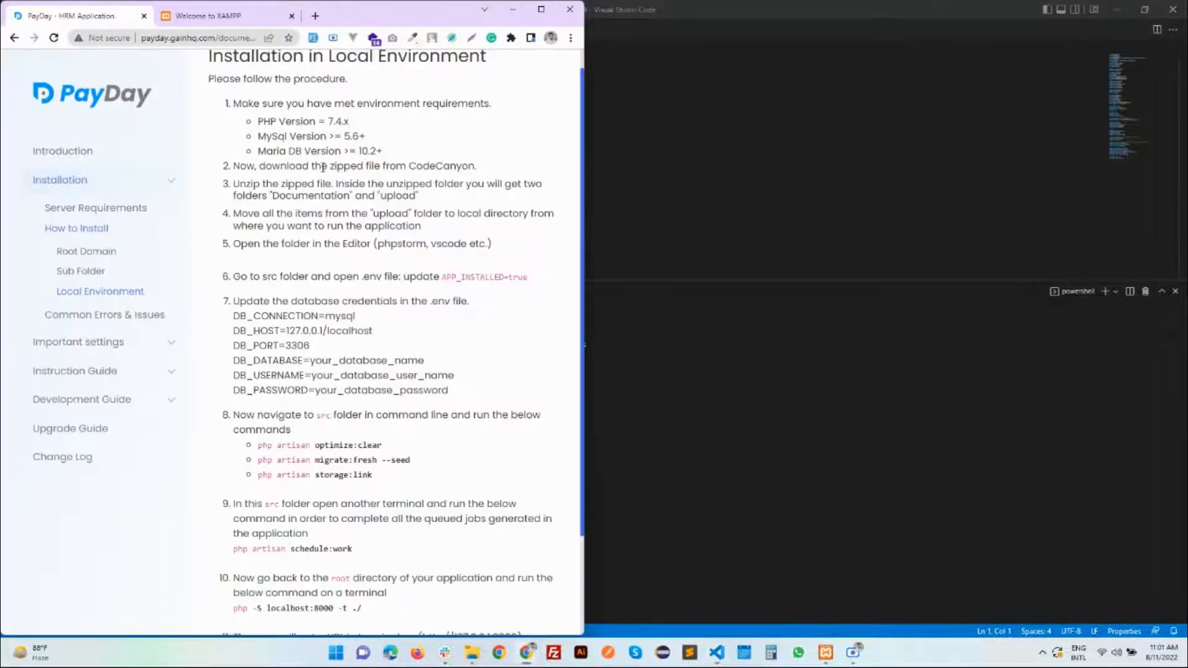
pyautogui.moveTo(497, 252); pyautogui.dragTo(220, 246)
pyautogui.click(513, 288)
pyautogui.moveTo(527, 277); pyautogui.dragTo(440, 276)
pyautogui.click(644, 237)
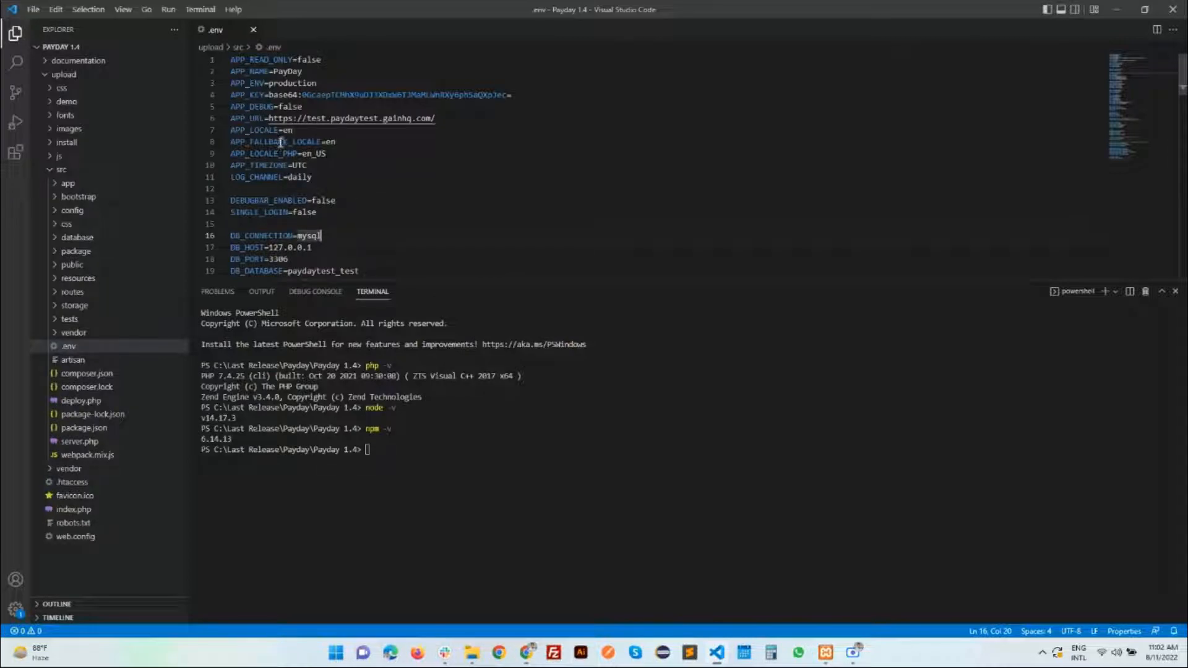
pyautogui.scroll(-1, 280, 142)
pyautogui.doubleClick(287, 77)
pyautogui.write('tr')
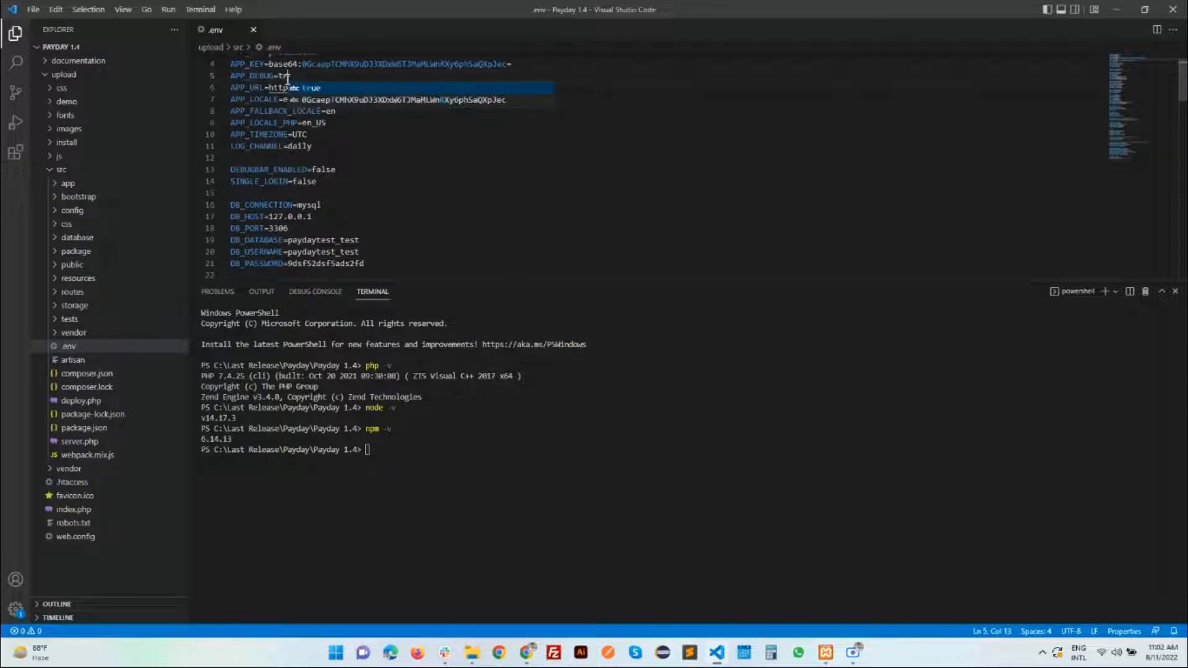
pyautogui.write('ue')
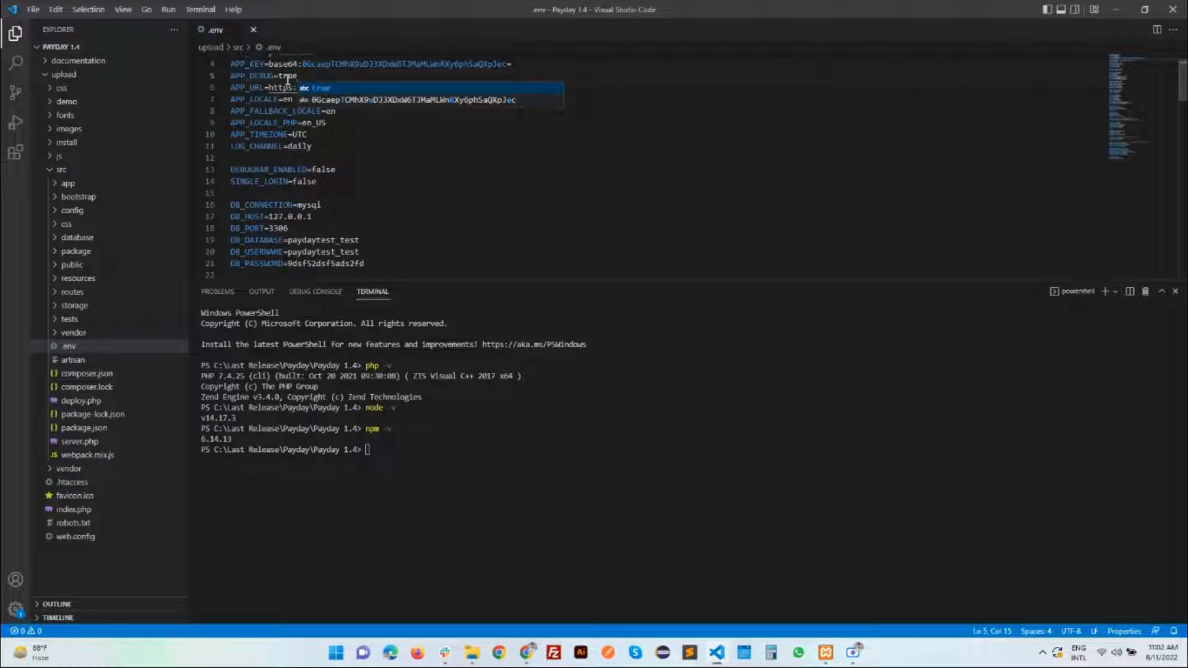
# - Set APP_INSTALLED to true under the Install demo data section of the .env file
pyautogui.click(333, 180)
pyautogui.scroll(-8, 342, 194)
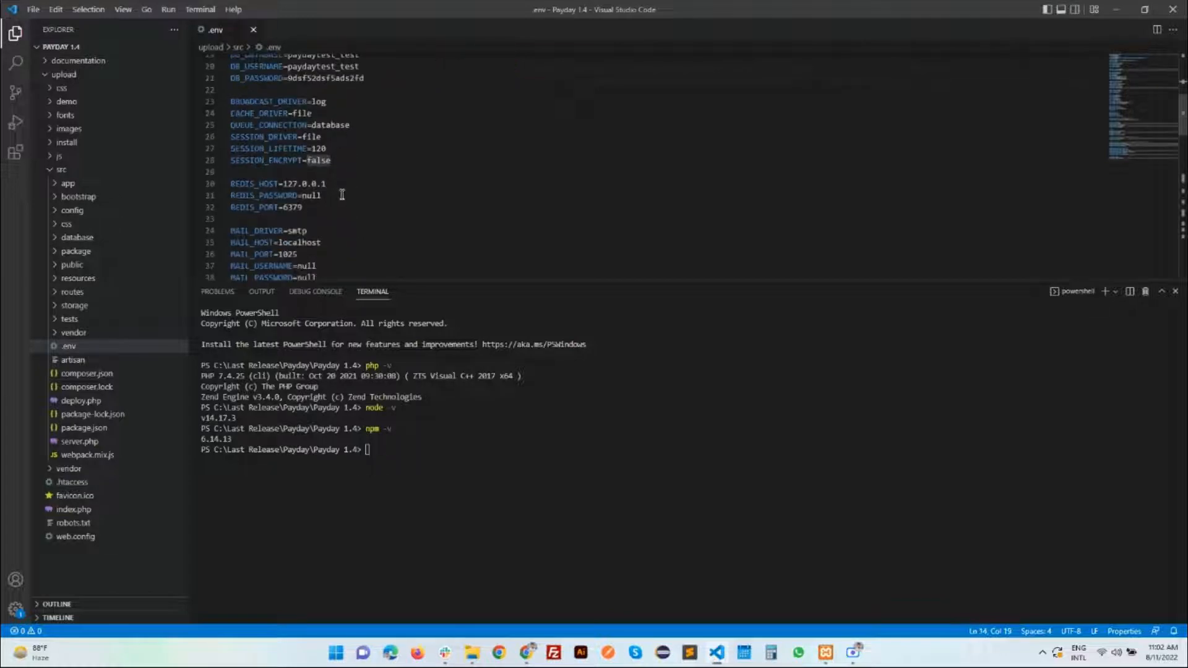
pyautogui.scroll(-12, 342, 194)
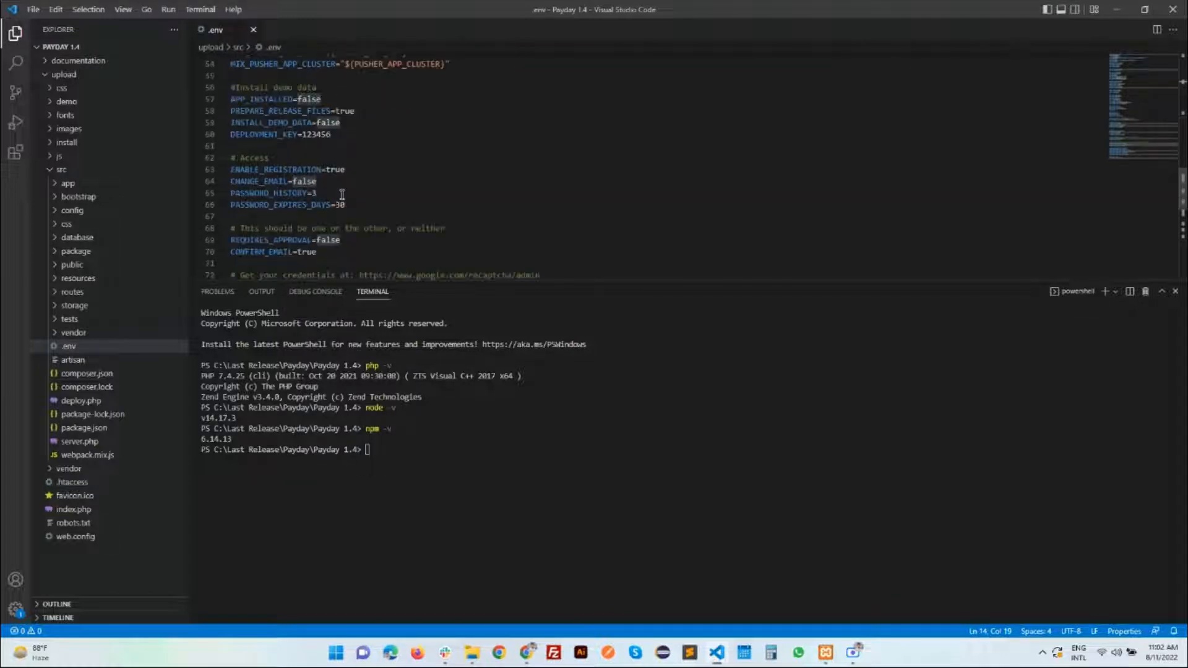
pyautogui.scroll(3, 321, 210)
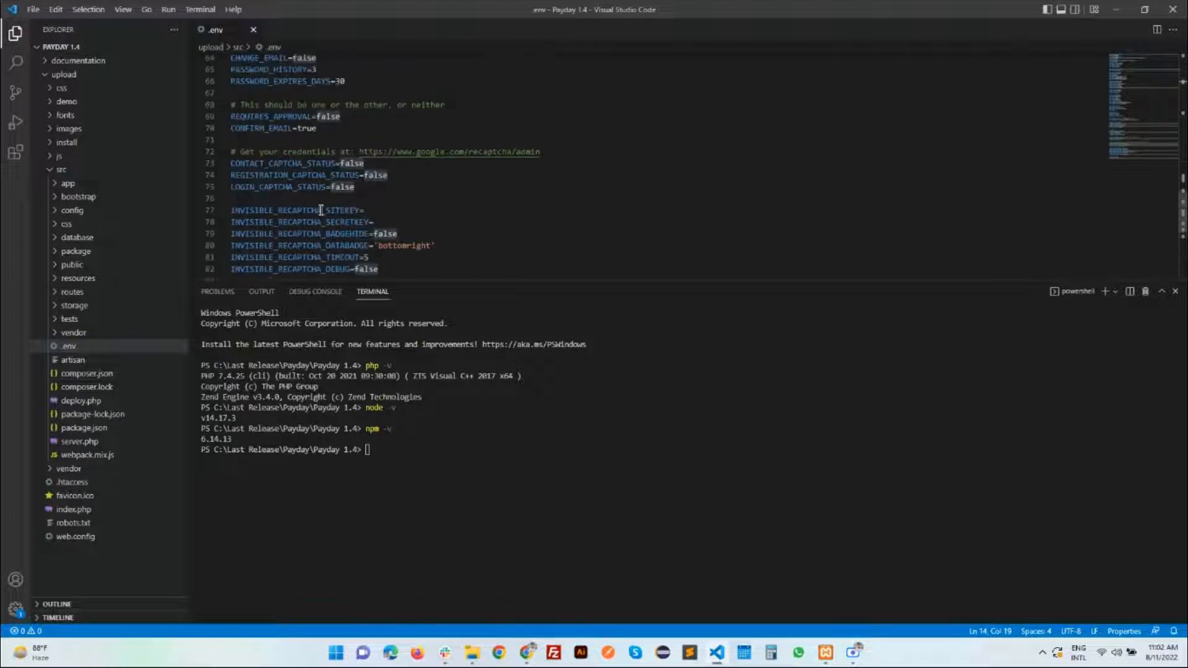
pyautogui.scroll(4, 321, 211)
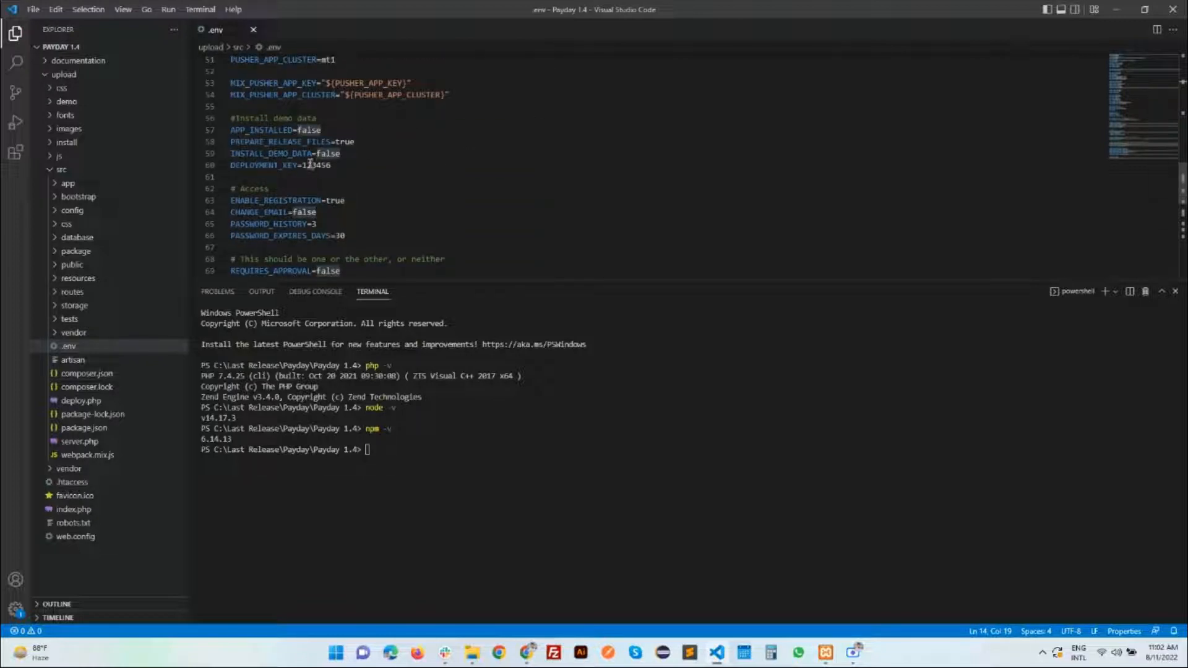
pyautogui.doubleClick(311, 130)
pyautogui.write('true')
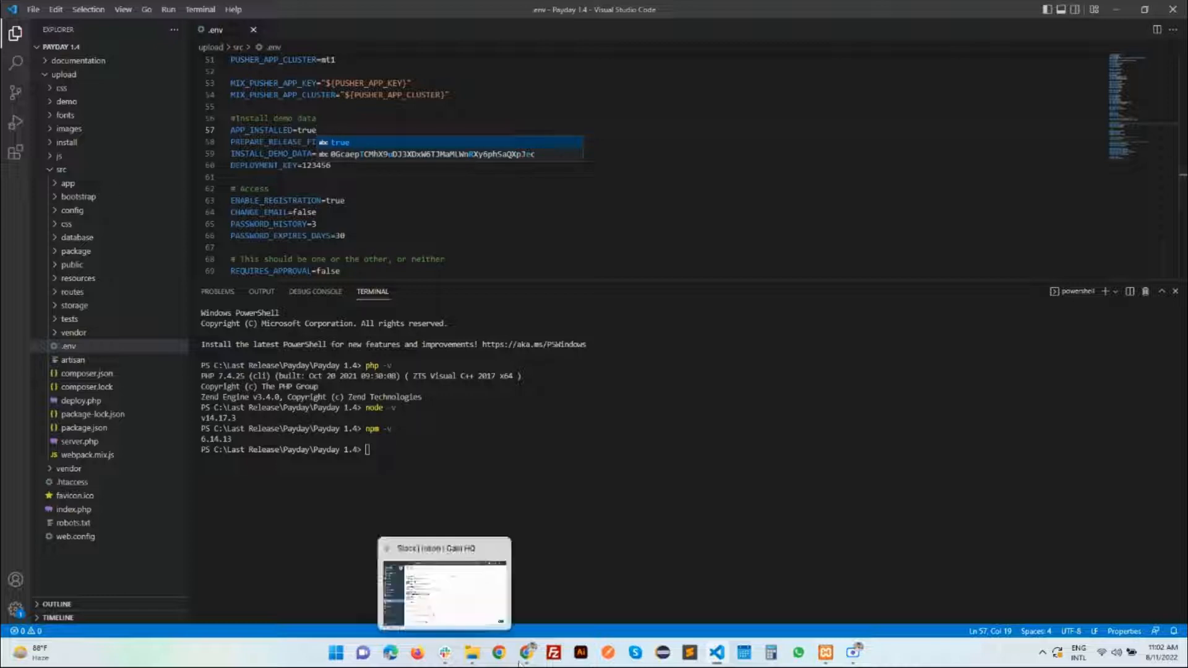
# - Consult the guide's database credentials instructions in the browser, and start the MySQL module in the XAMPP Control Panel
pyautogui.moveTo(535, 663)
pyautogui.click(647, 599)
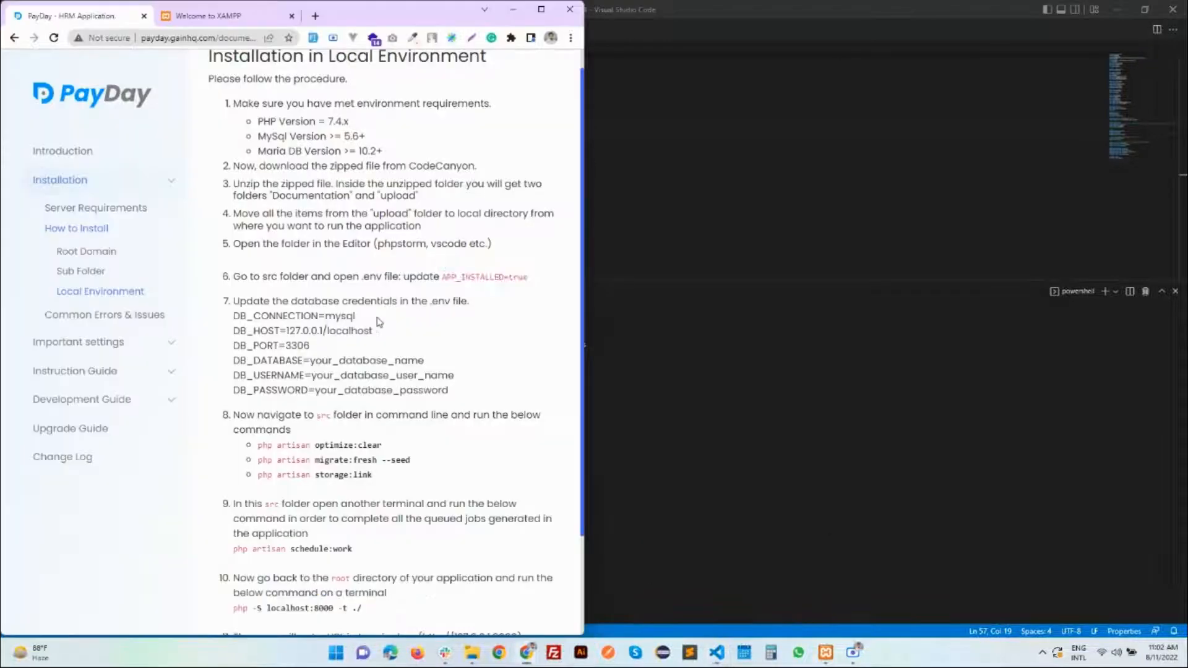
pyautogui.moveTo(488, 389); pyautogui.dragTo(226, 301)
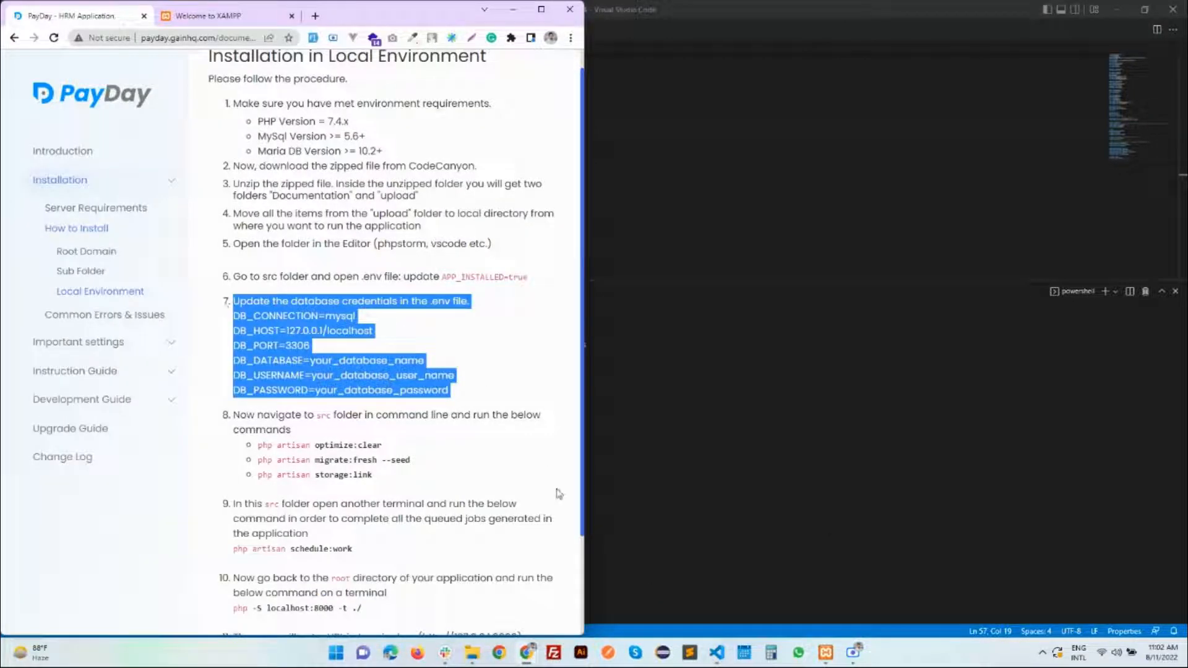
pyautogui.click(826, 652)
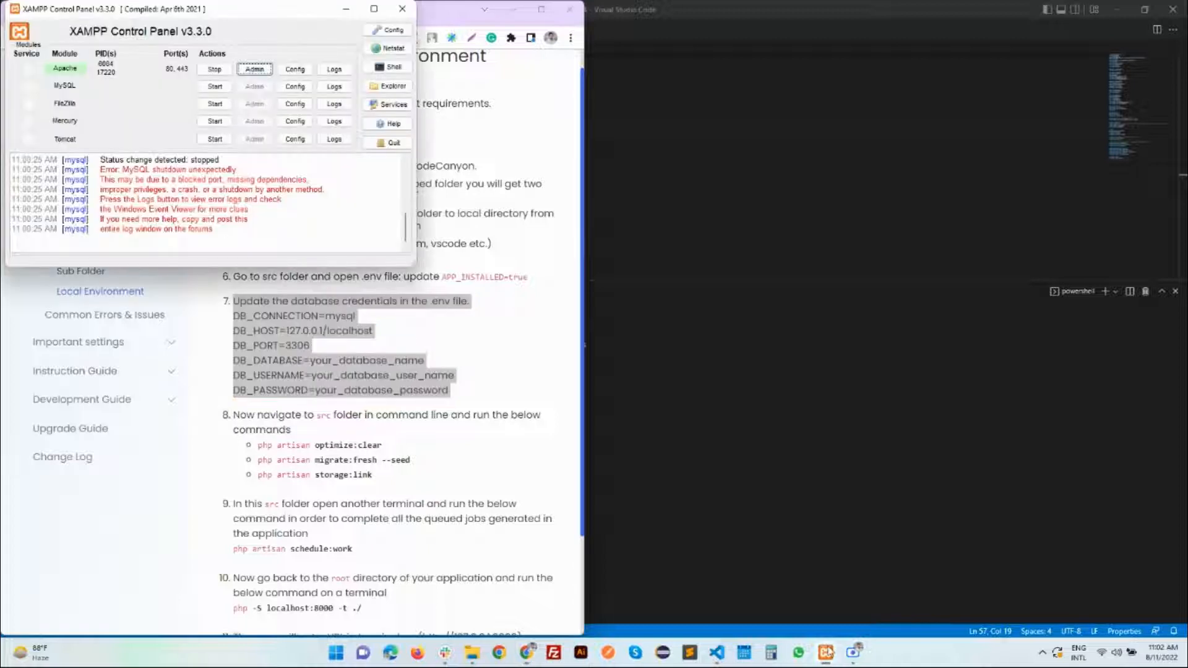
pyautogui.click(254, 69)
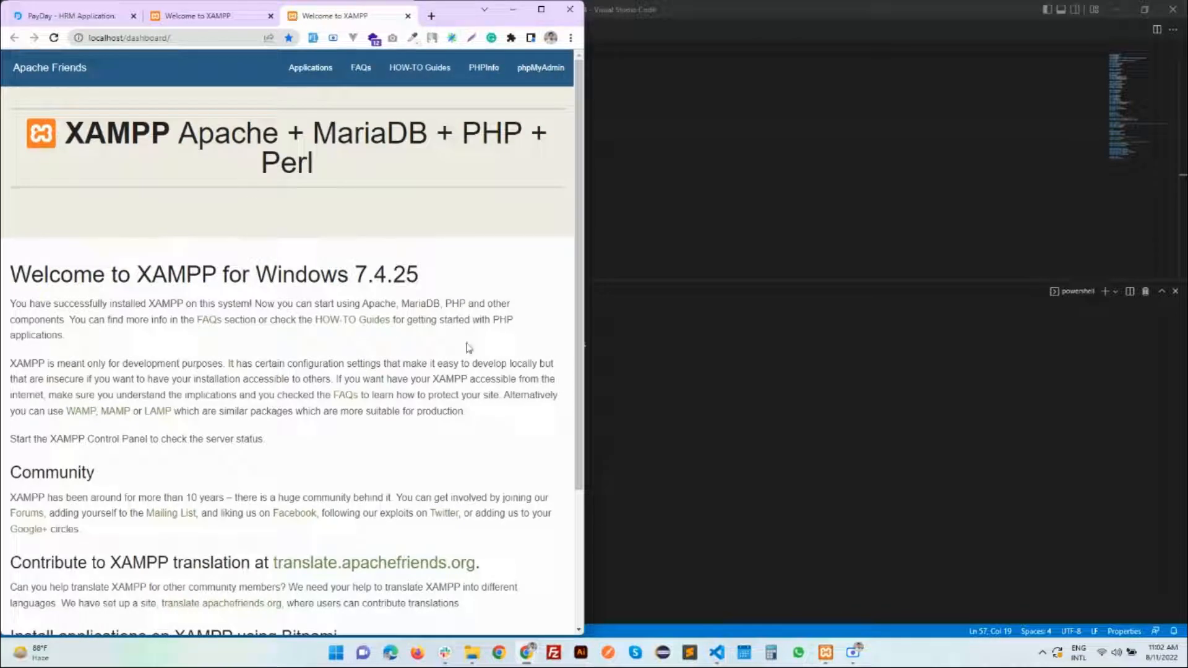
pyautogui.click(829, 653)
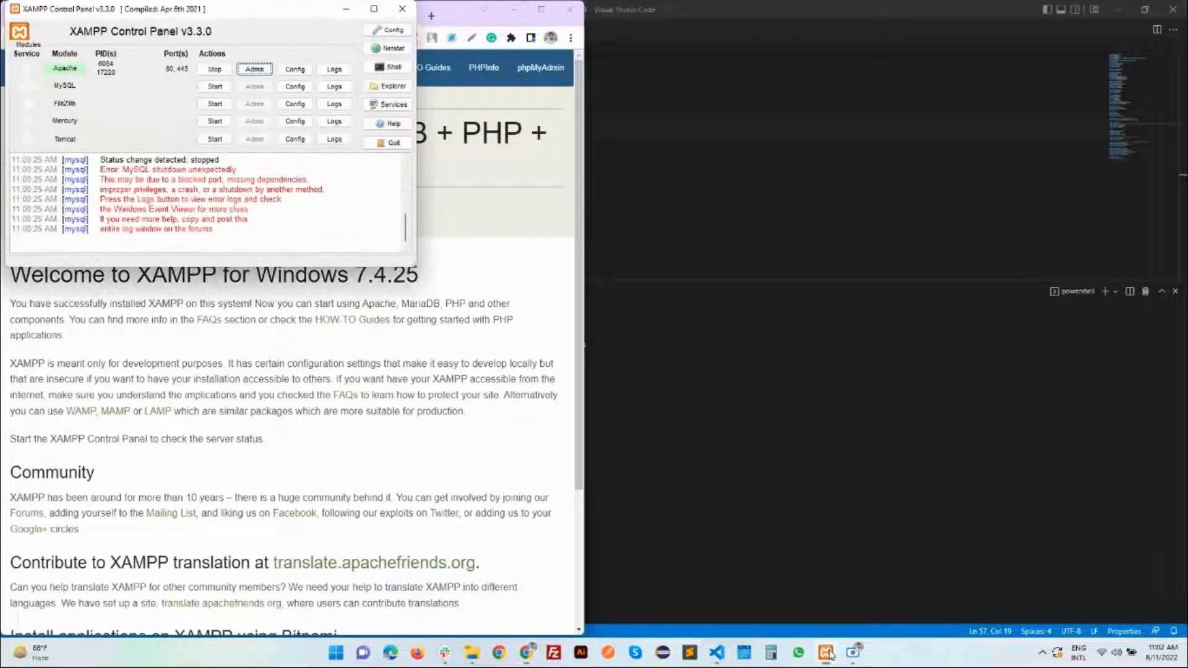
pyautogui.click(215, 87)
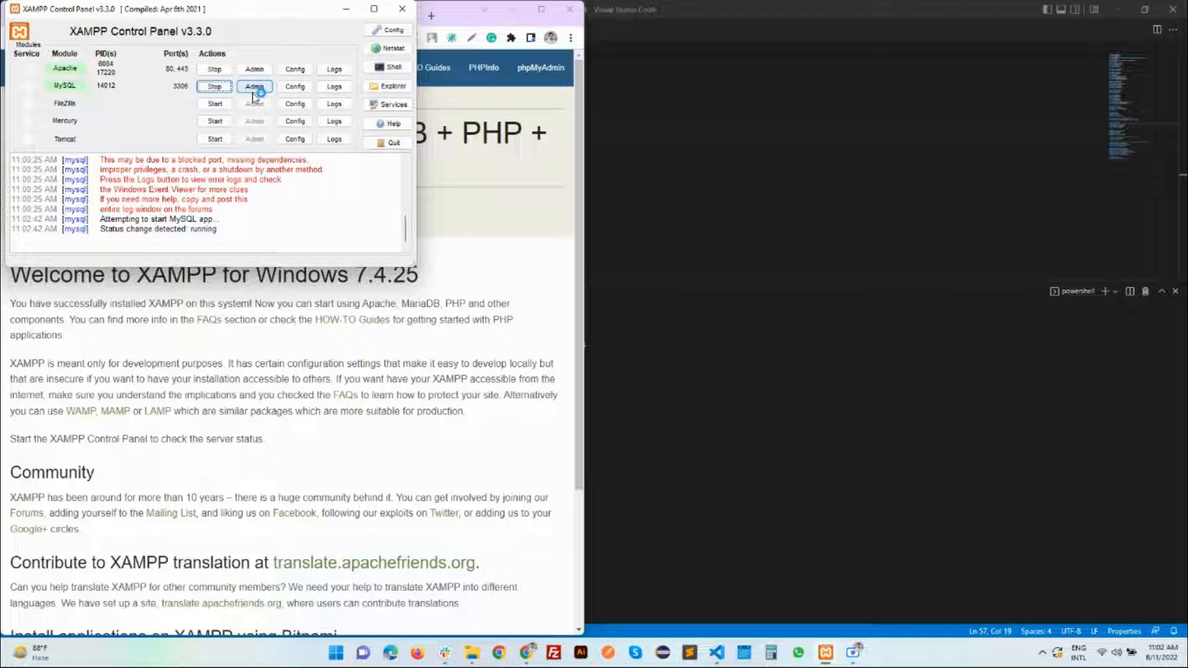
# - Open phpMyAdmin for the MySQL module and close the surplus XAMPP dashboard pages in the browser
pyautogui.click(253, 91)
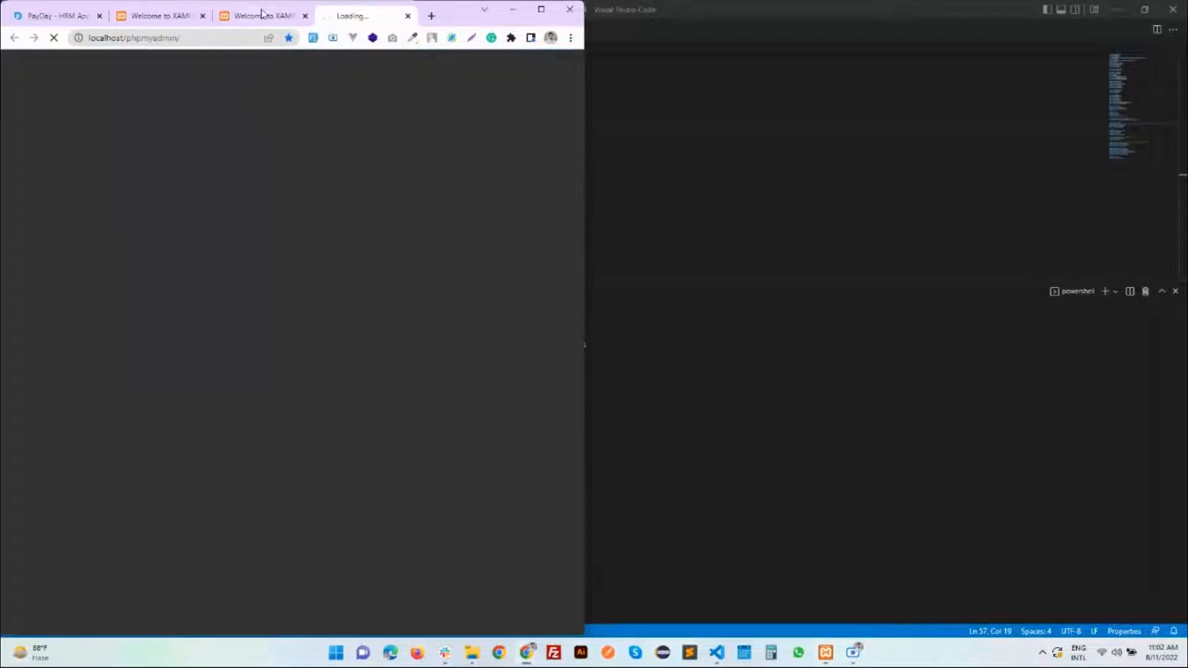
pyautogui.click(305, 16)
pyautogui.click(270, 16)
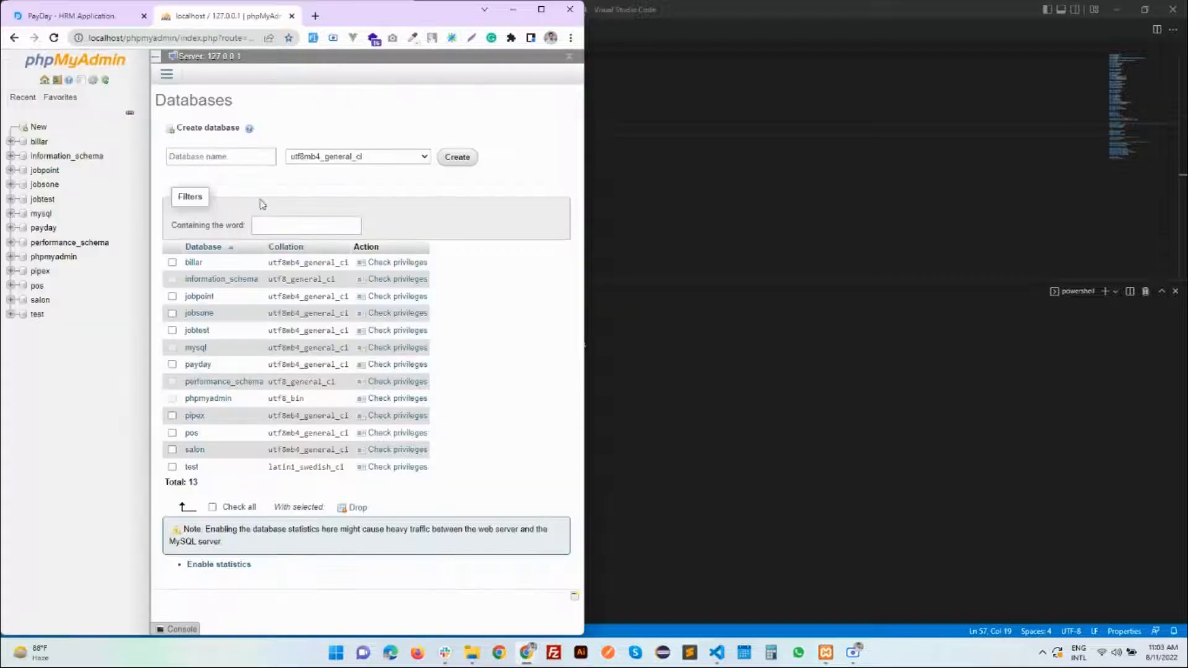
# - Create a new database named paydayhrm in phpMyAdmin with the utf8mb4_general_ci collation
pyautogui.click(223, 157)
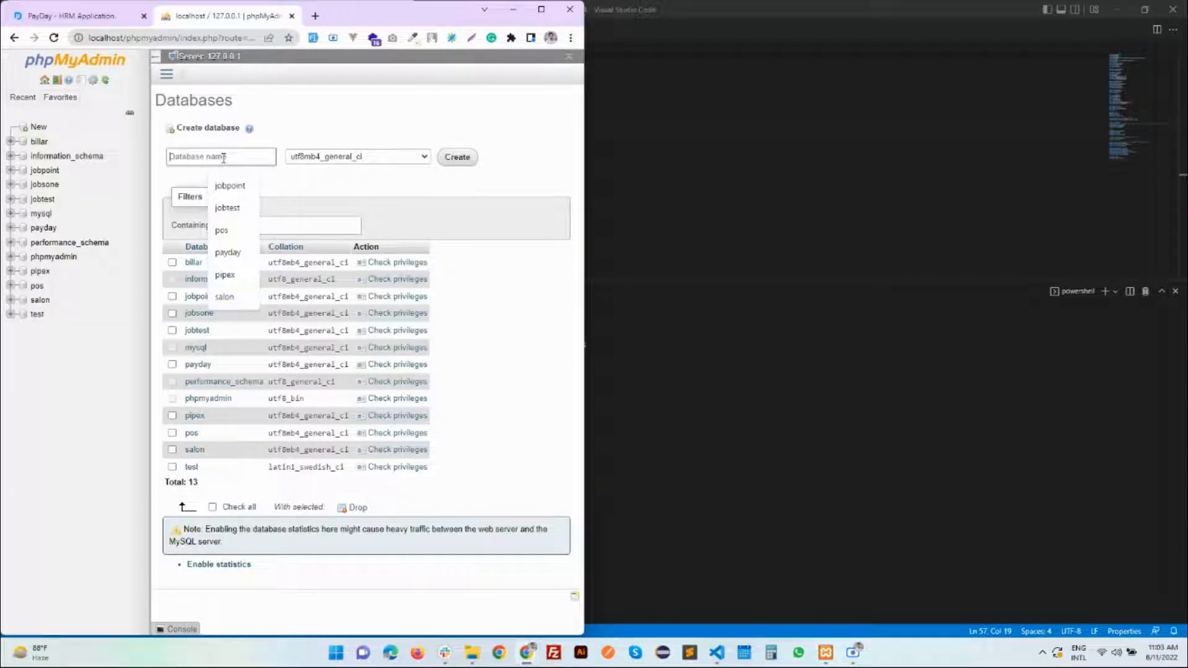
pyautogui.write('paydayhrm')
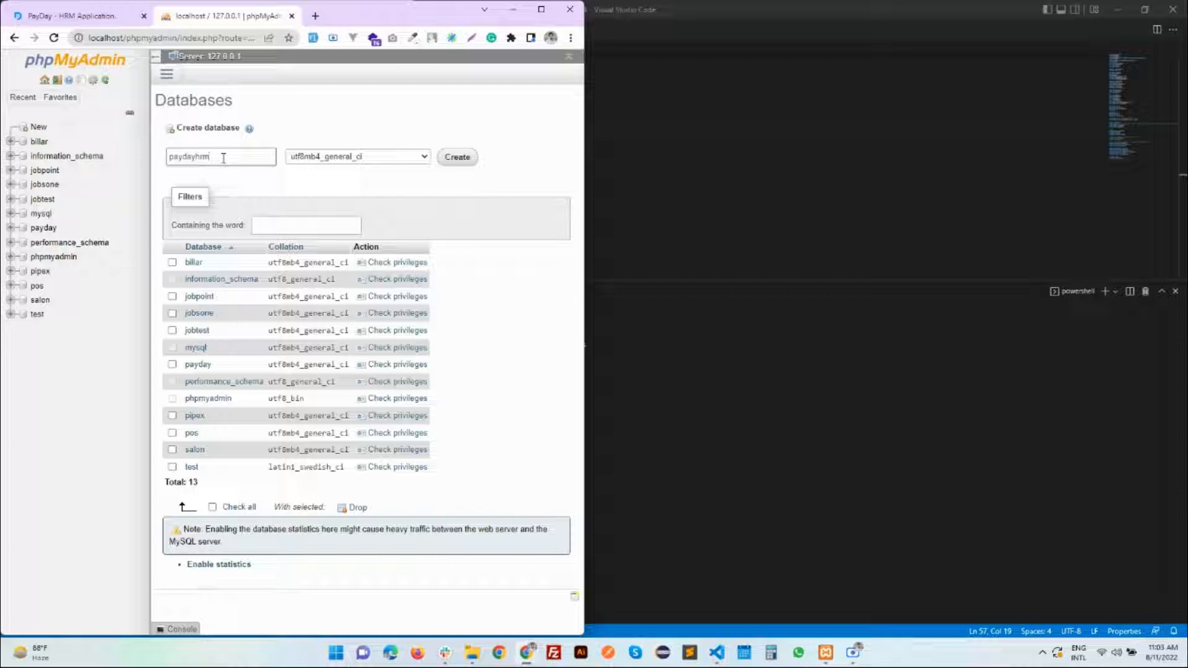
pyautogui.click(457, 156)
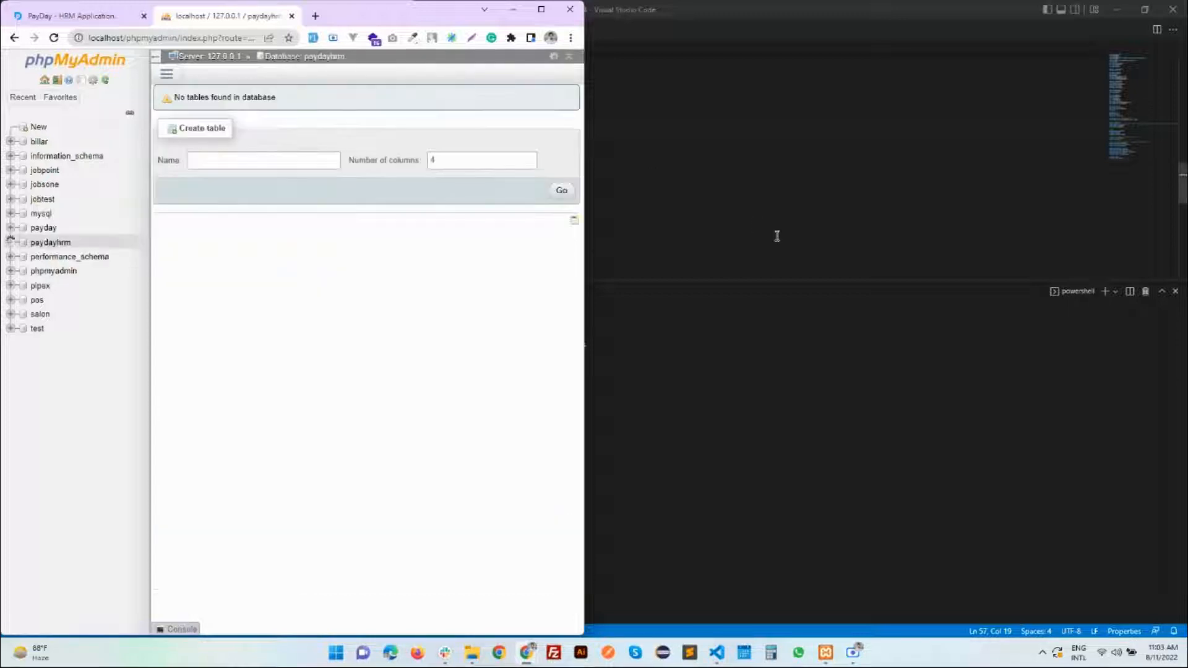
# - In the .env file in Visual Studio Code, set DB_DATABASE to paydayhrm and DB_USERNAME to root, and empty DB_PASSWORD
pyautogui.click(718, 232)
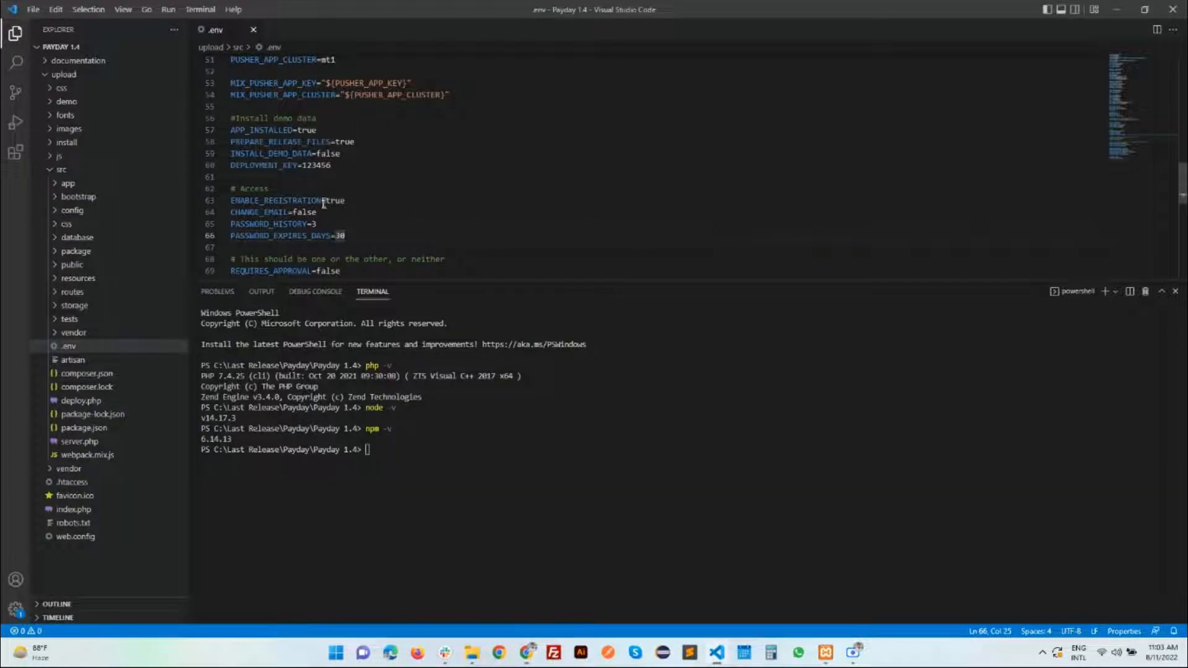
pyautogui.scroll(5, 378, 163)
pyautogui.scroll(-2, 378, 163)
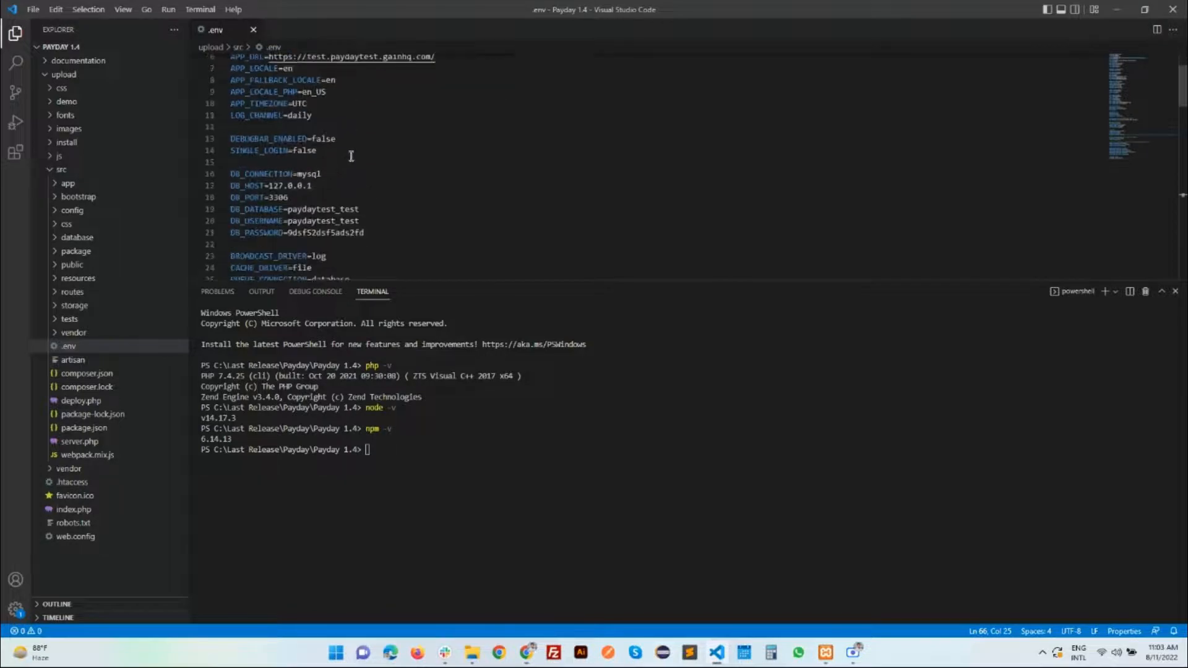
pyautogui.moveTo(288, 210); pyautogui.dragTo(364, 207)
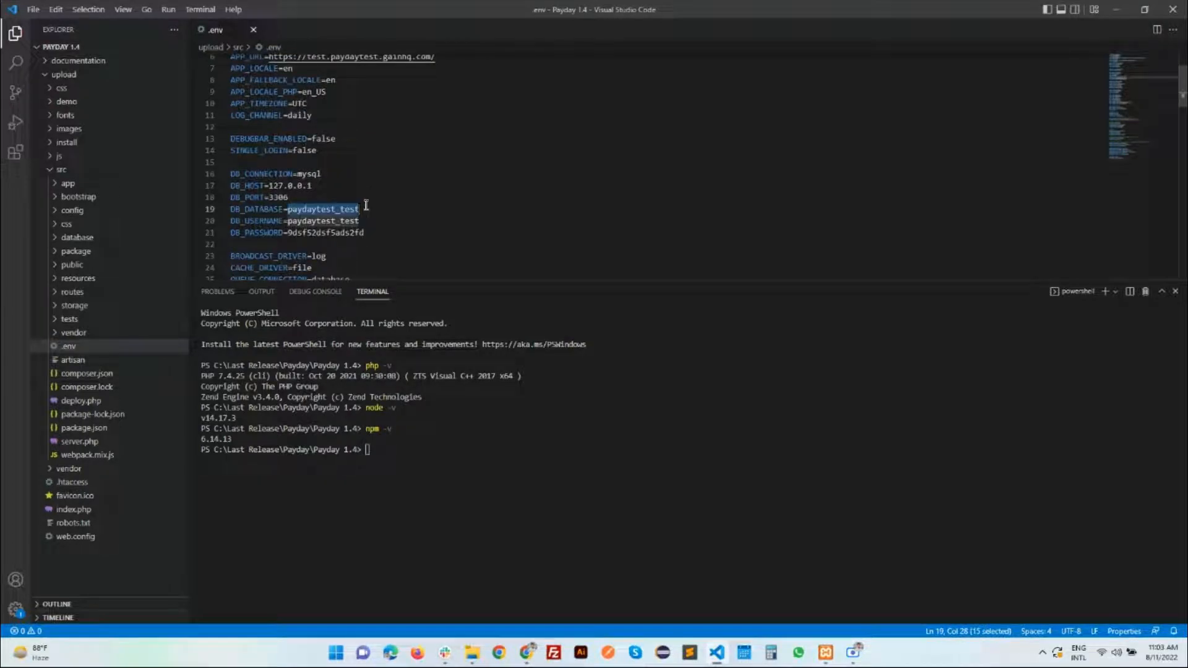
pyautogui.write('paydayhrm')
pyautogui.moveTo(288, 221)
pyautogui.mouseDown()
pyautogui.moveTo(372, 221)
pyautogui.moveTo(284, 232)
pyautogui.mouseUp()
pyautogui.write('roo')
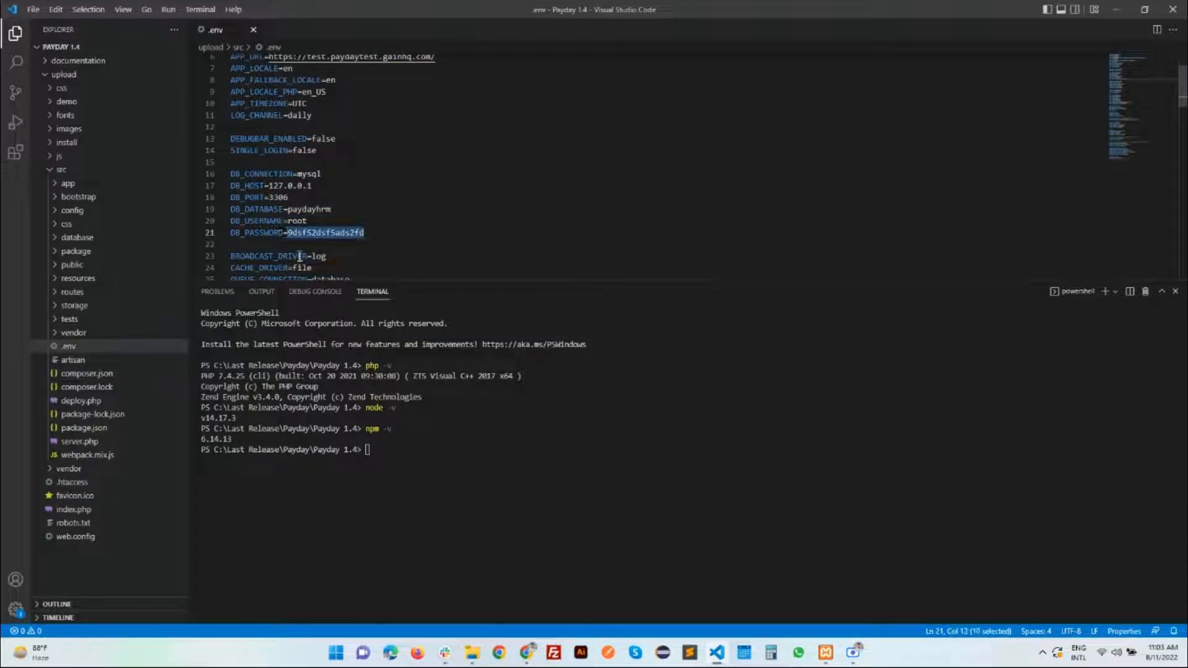
pyautogui.press('BackSpace')
pyautogui.doubleClick(328, 262)
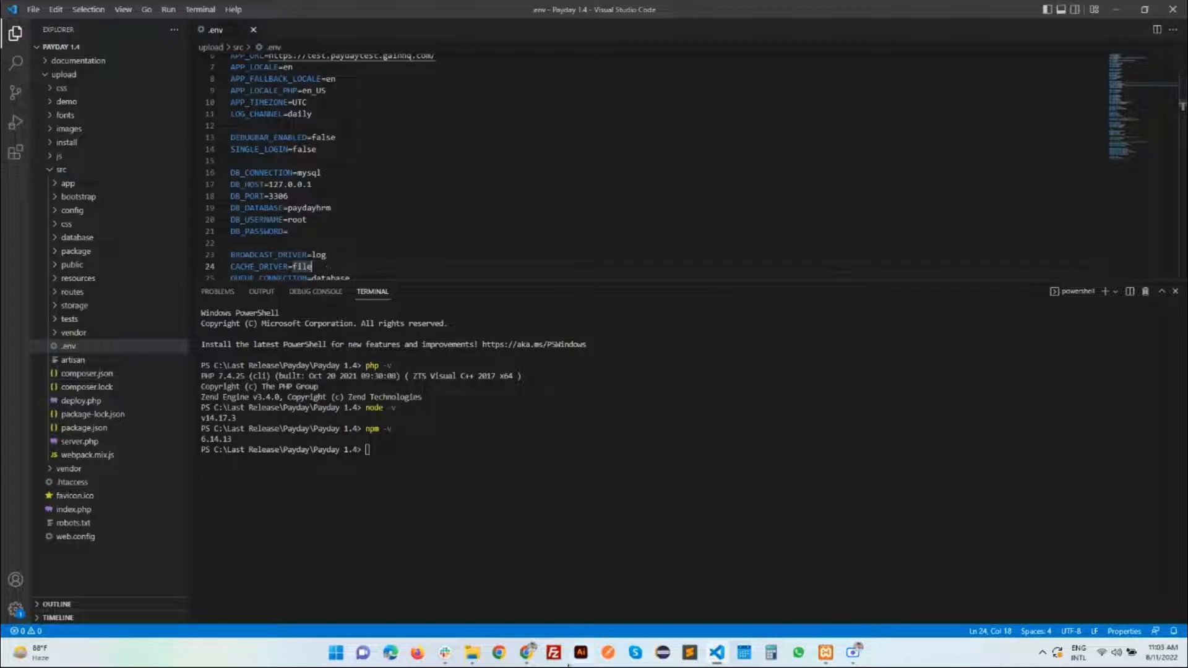
# - Consult the artisan commands for the src folder in the browser's local installation guide
pyautogui.moveTo(526, 652)
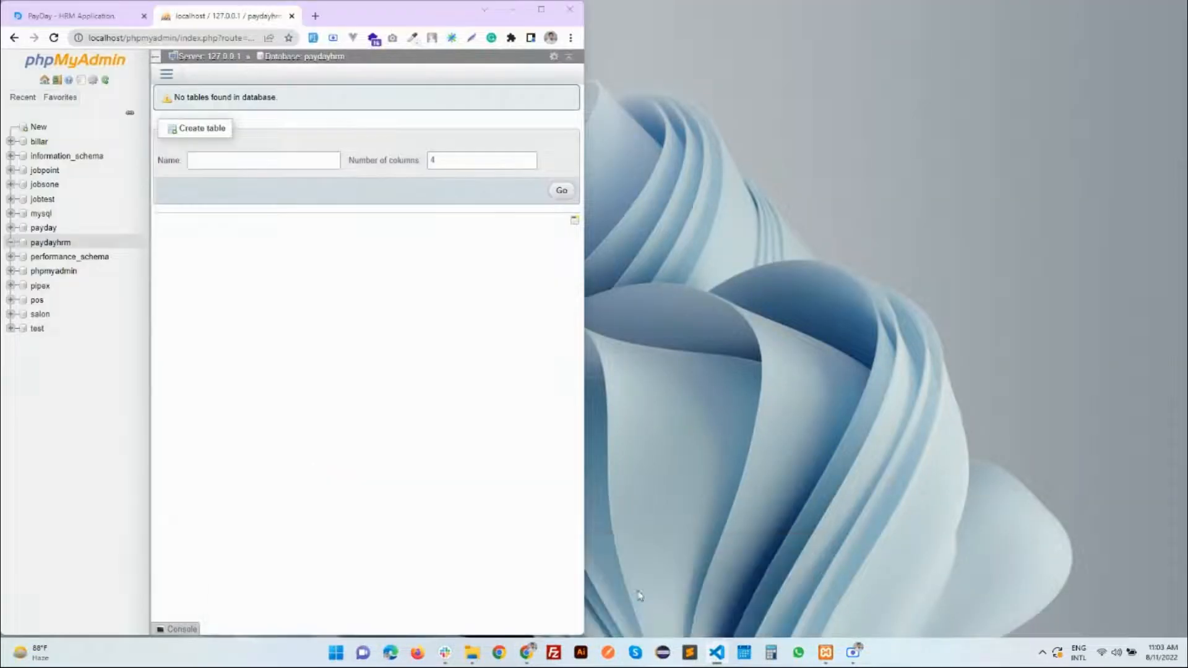
pyautogui.click(657, 612)
pyautogui.click(85, 19)
pyautogui.click(380, 354)
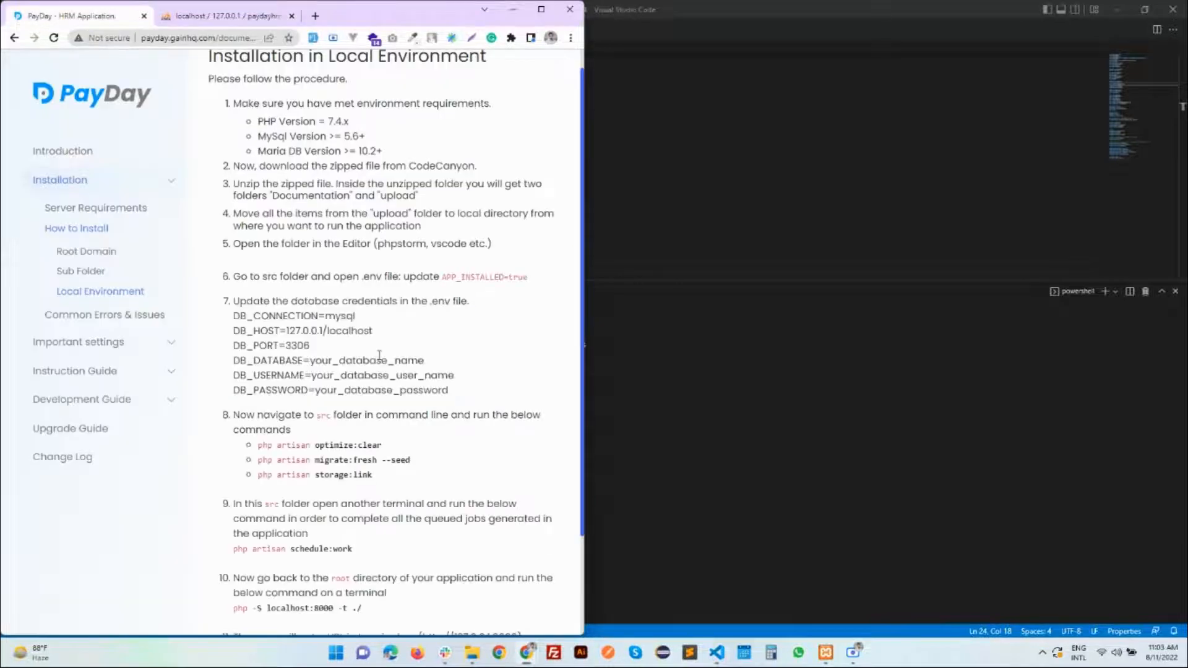
pyautogui.scroll(-1, 379, 358)
pyautogui.moveTo(382, 387); pyautogui.dragTo(274, 383)
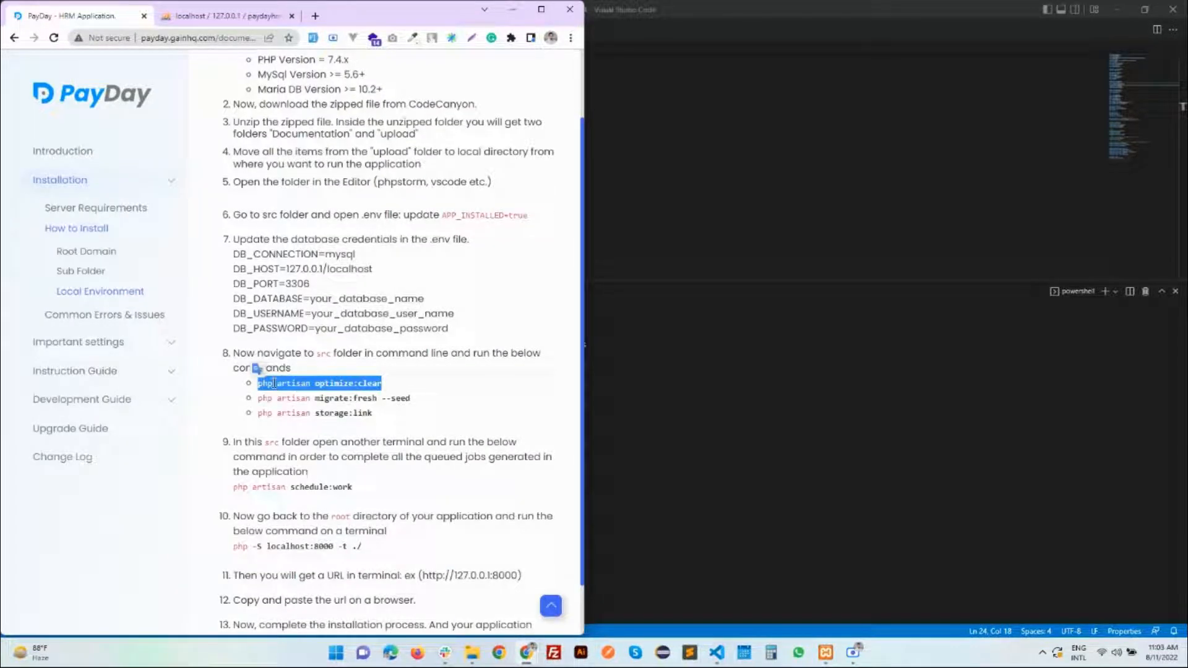
# - Try to change into the src folder directly from the project root in the Visual Studio Code terminal
pyautogui.click(687, 459)
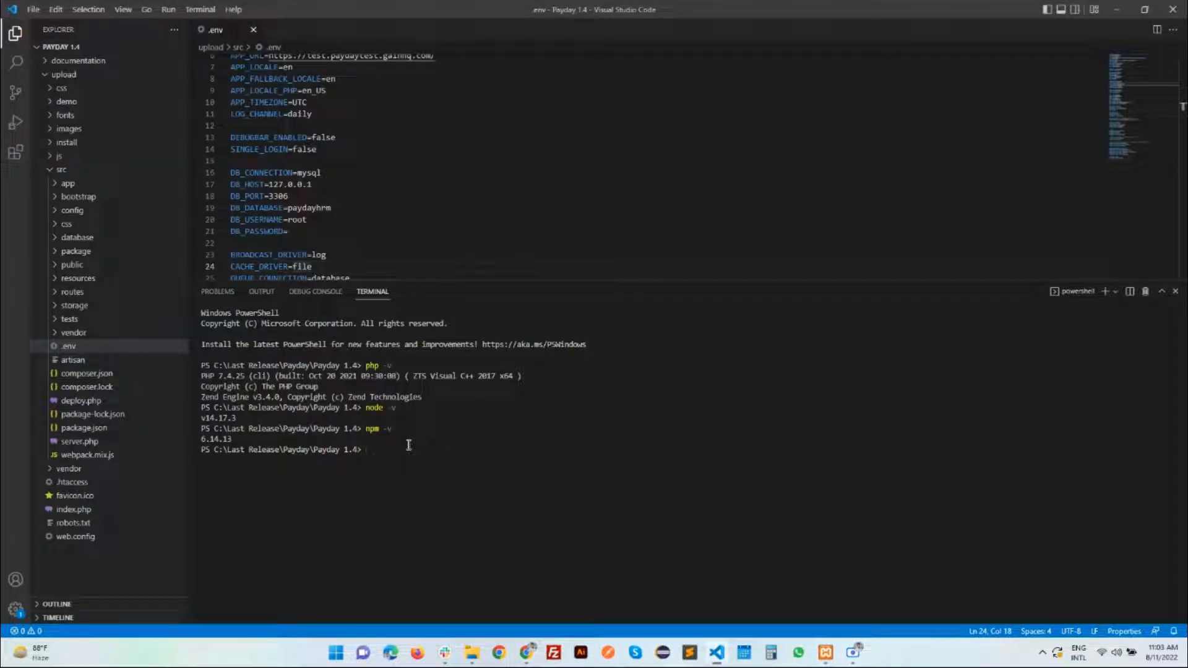
pyautogui.write('cd src/')
pyautogui.press('Return')
pyautogui.write('cd src')
pyautogui.press('Return')
# - Change the terminal's working directory to upload/src
pyautogui.write('cd upload')
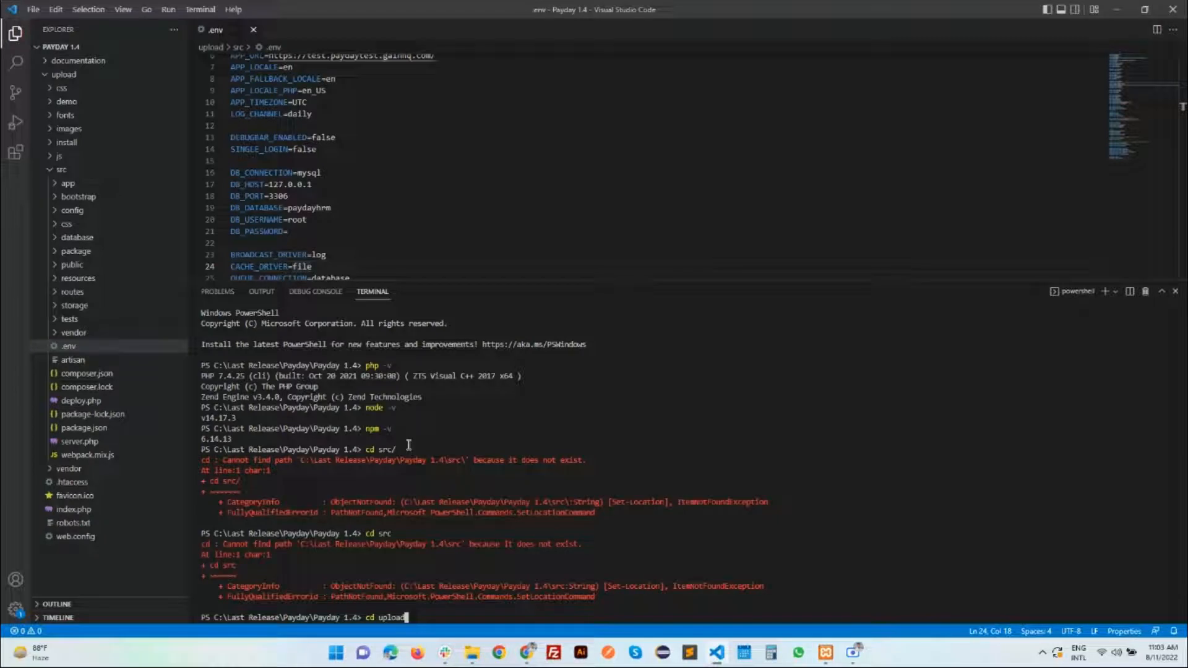
pyautogui.write('/src')
pyautogui.press('Return')
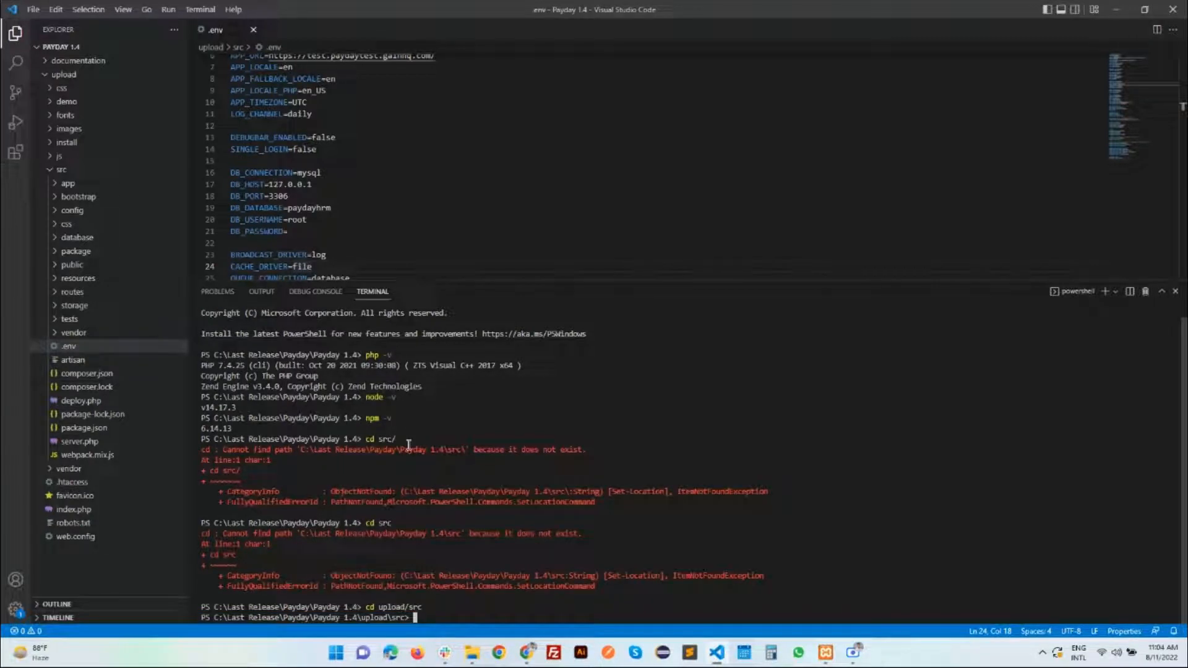
# - Take the first artisan command from the browser guide, run php artisan optimize:clear in the editor's terminal, and enlarge the terminal area
pyautogui.click(526, 652)
pyautogui.click(662, 584)
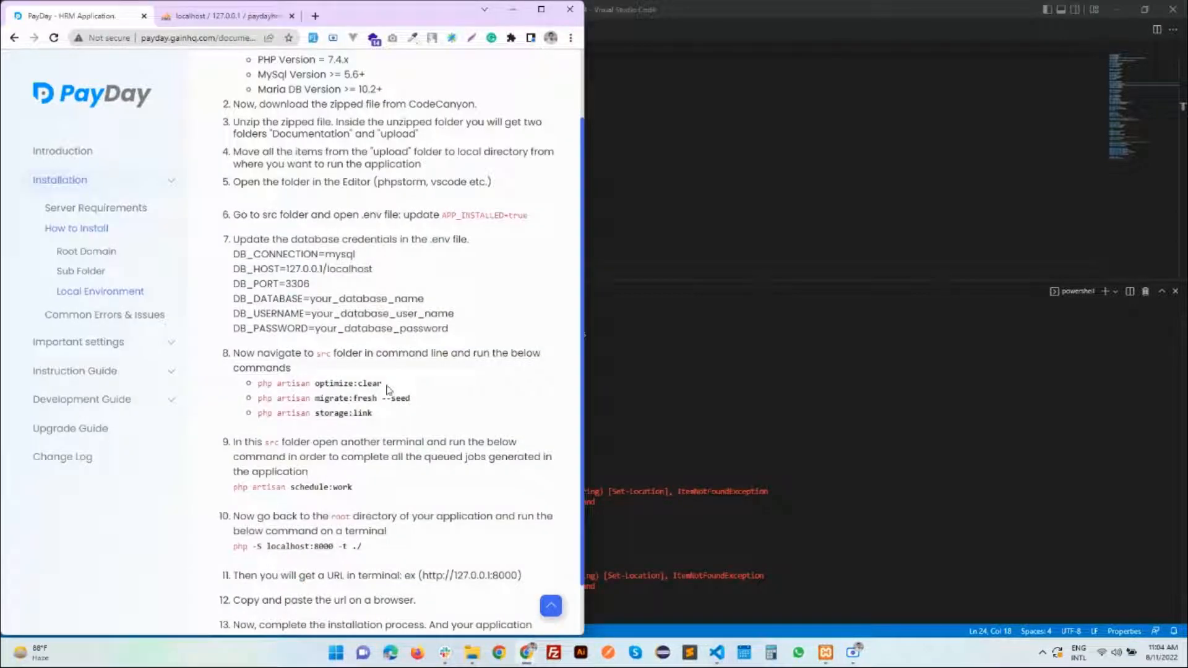
pyautogui.moveTo(382, 384); pyautogui.dragTo(356, 379)
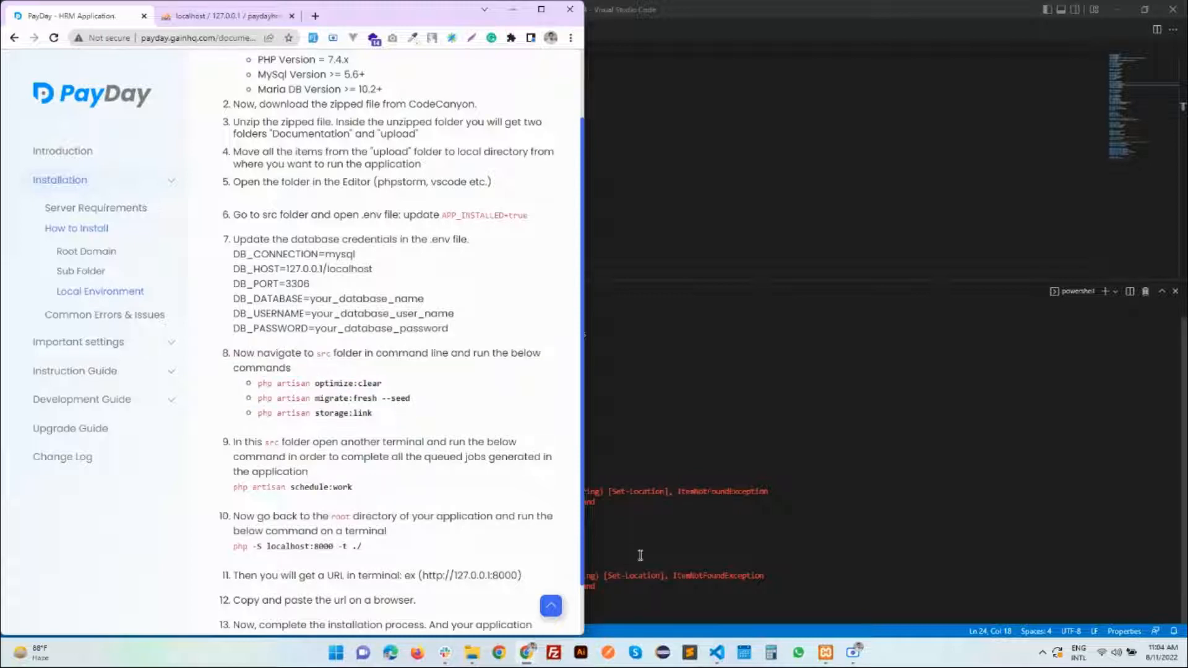
pyautogui.click(656, 585)
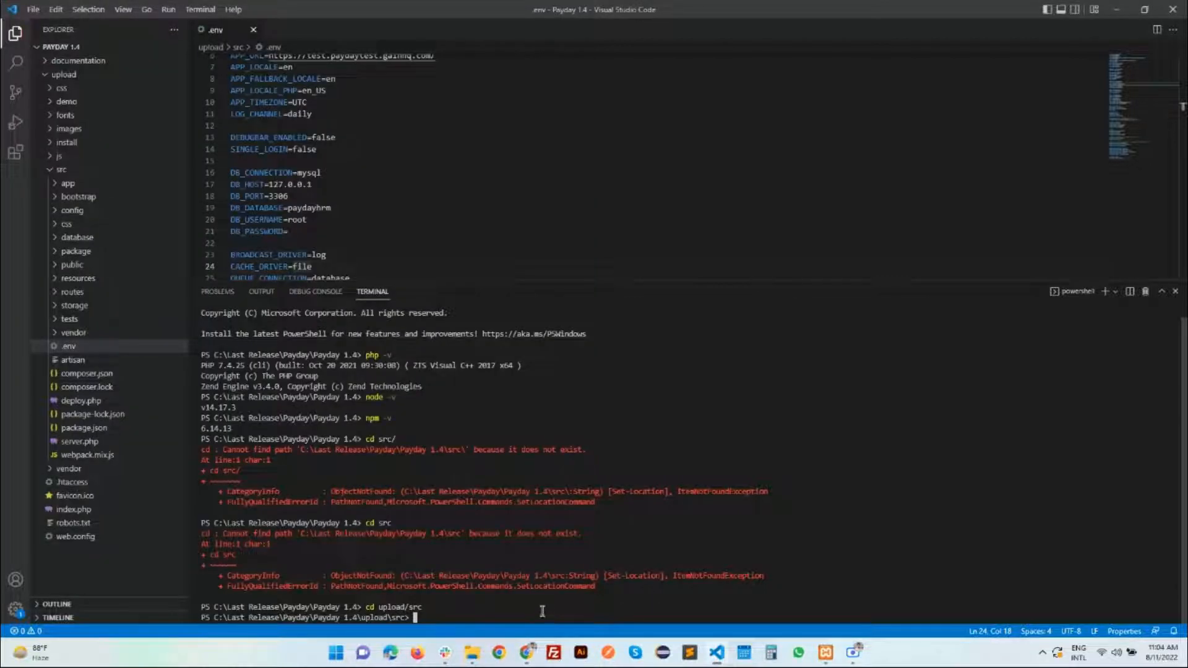
pyautogui.write('php artisan optimize:clear')
pyautogui.press('Return')
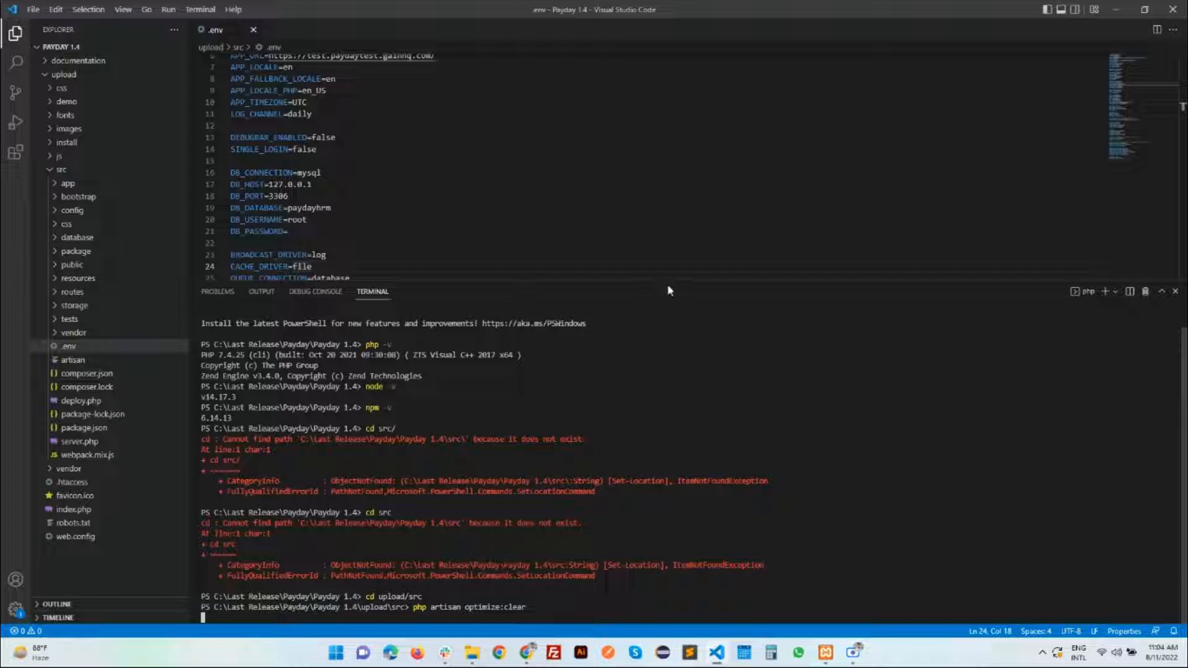
pyautogui.moveTo(668, 286); pyautogui.dragTo(666, 206)
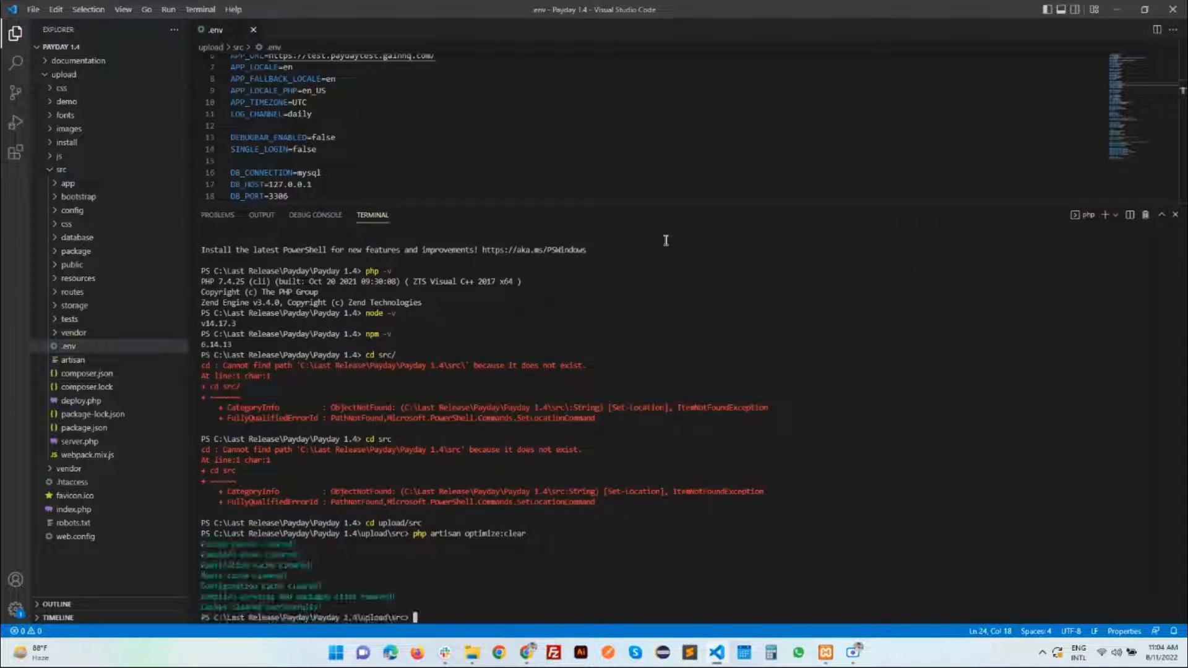
# - Copy php artisan migrate:fresh --seed from the browser guide, run it in the editor's terminal, and answer yes to the production confirmation
pyautogui.moveTo(527, 652)
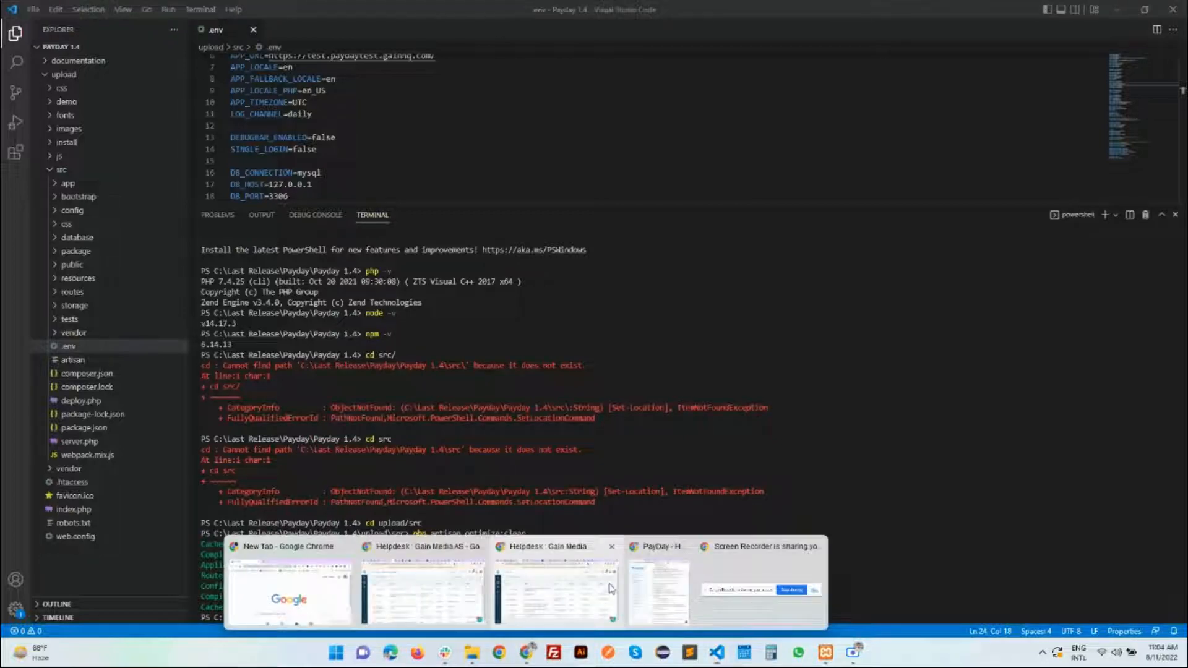
pyautogui.click(632, 582)
pyautogui.moveTo(417, 402); pyautogui.dragTo(255, 399)
pyautogui.hotkey('ctrl', 'c')
pyautogui.click(535, 657)
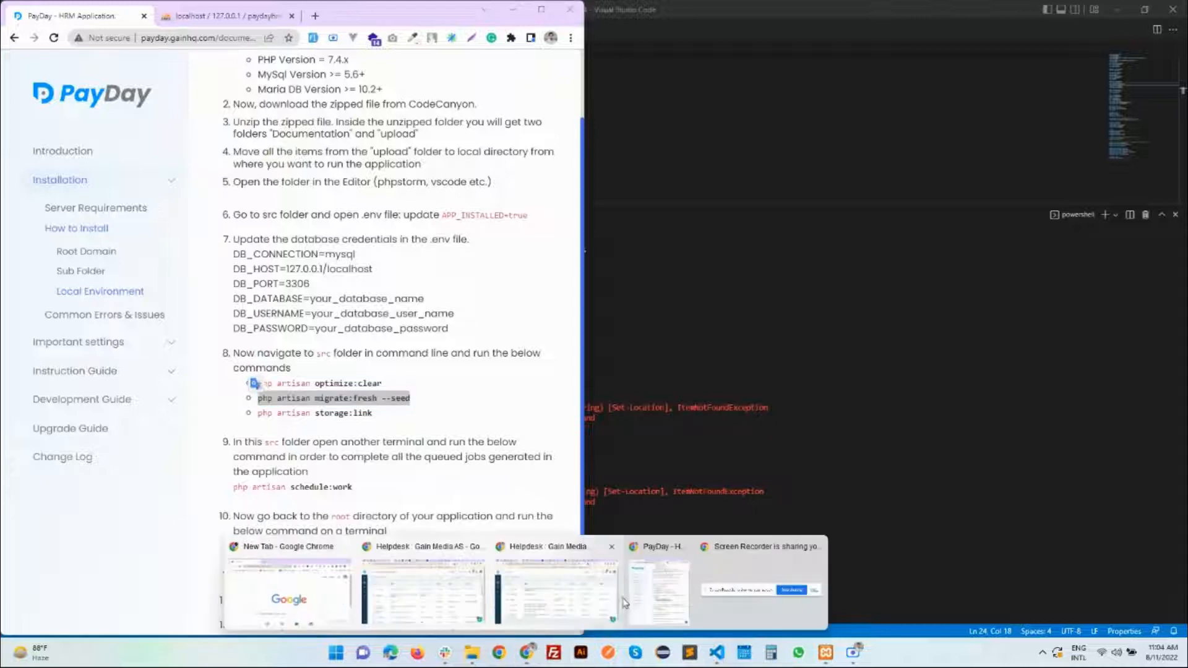
pyautogui.click(663, 589)
pyautogui.click(712, 652)
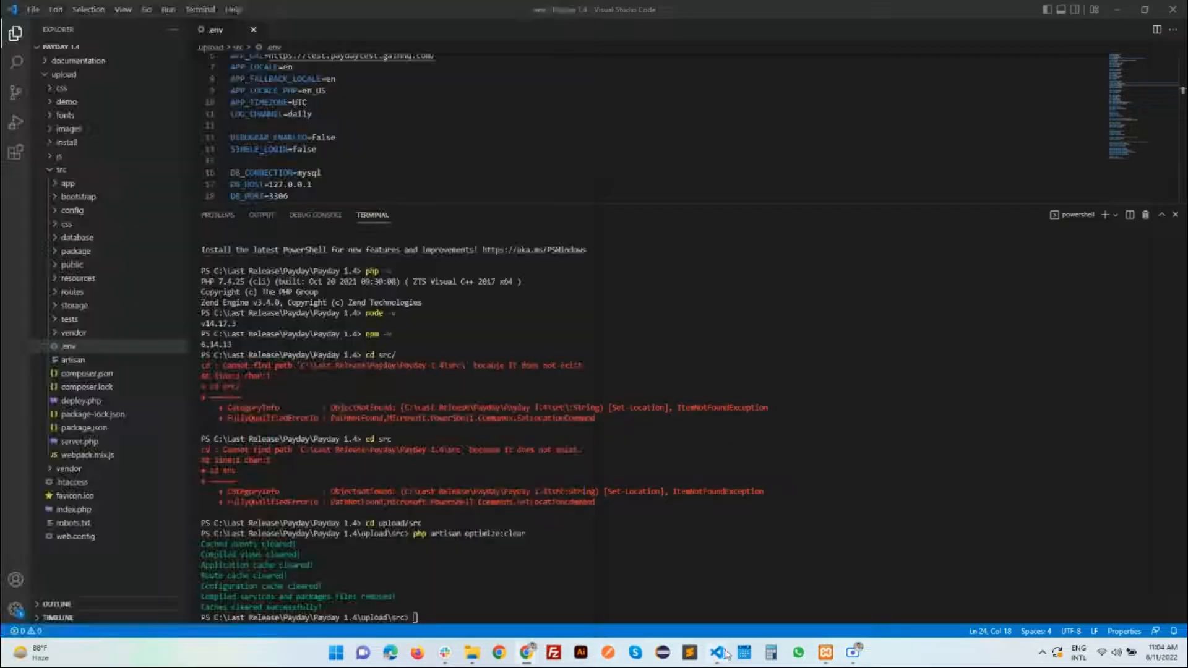
pyautogui.hotkey('ctrl', 'v')
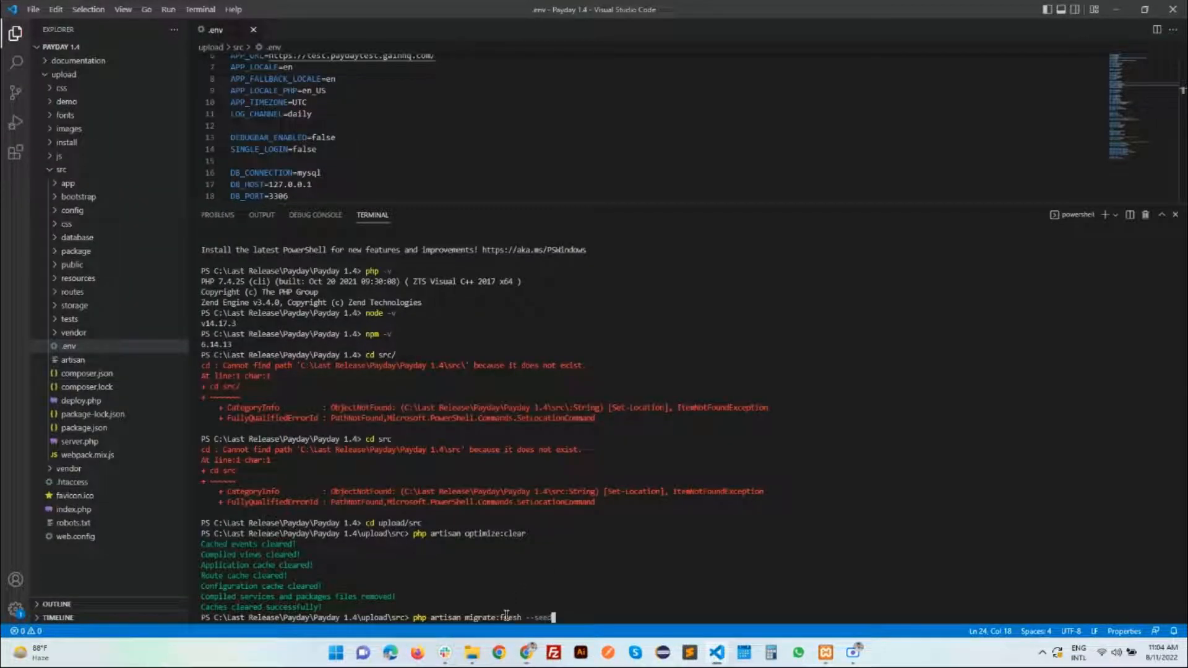
pyautogui.press('Return')
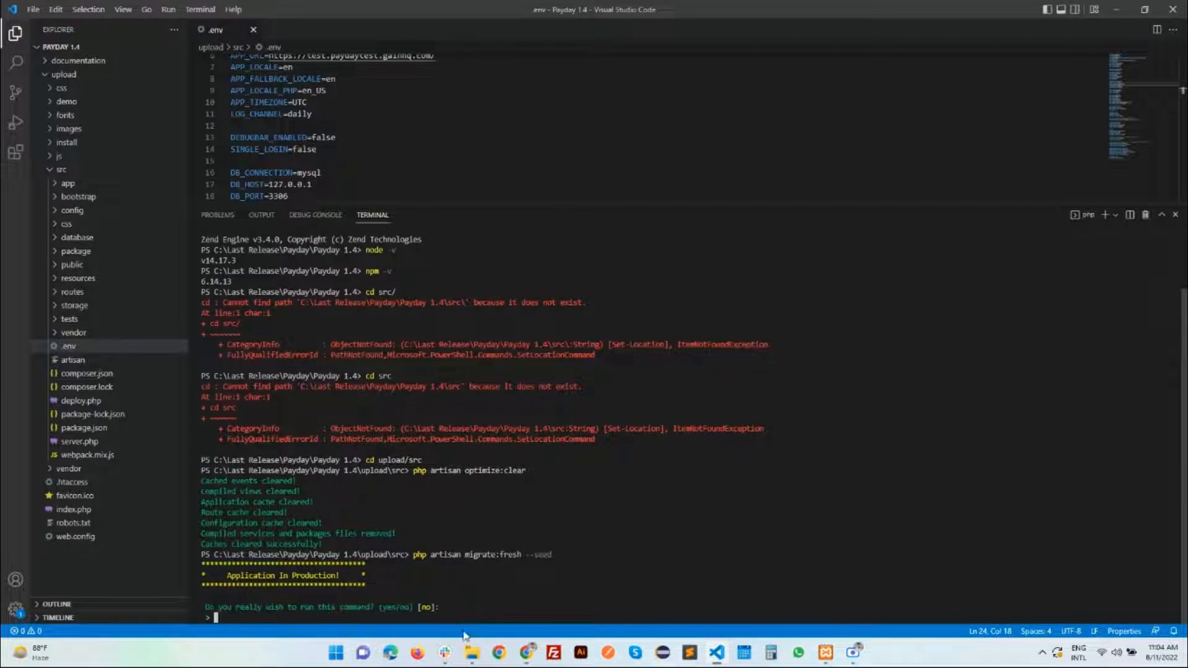
pyautogui.write('yes')
pyautogui.press('Return')
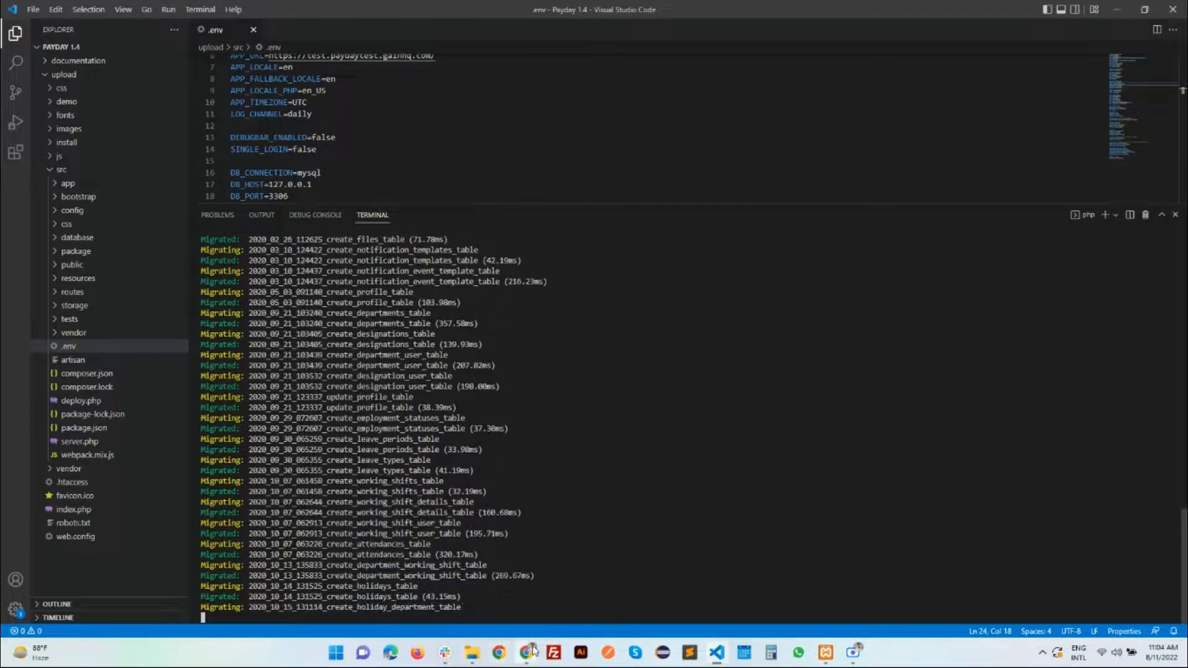
# - Copy php artisan storage:link from the browser guide and run it in the editor's terminal once the seeding finishes
pyautogui.moveTo(533, 651)
pyautogui.click(644, 605)
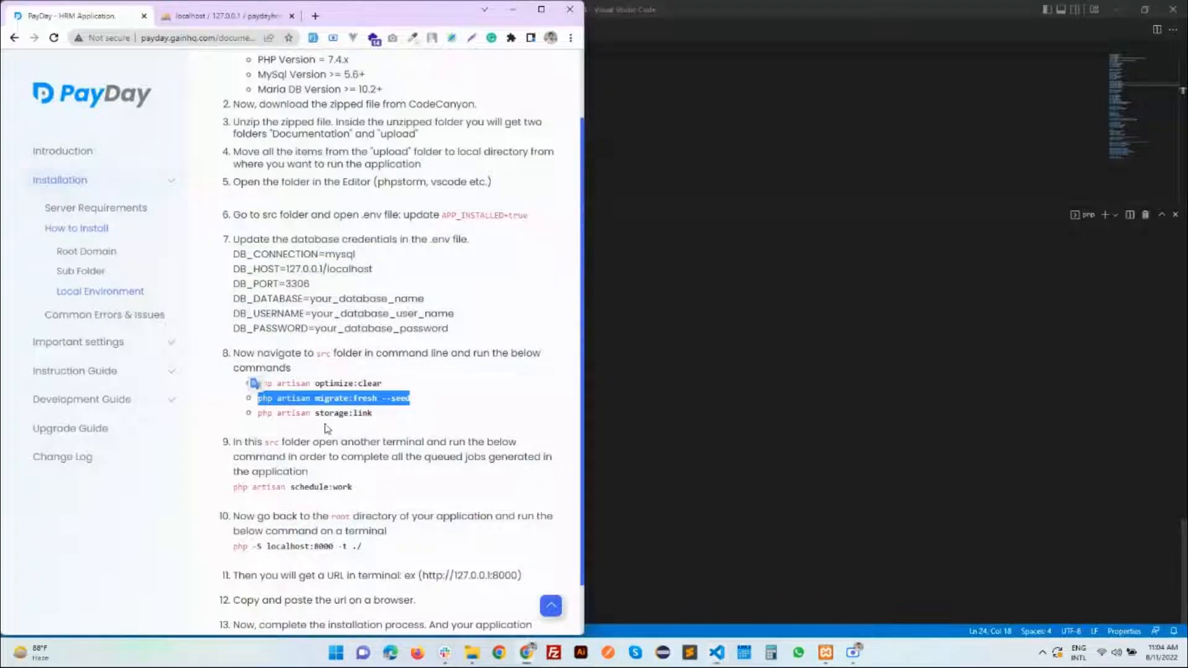
pyautogui.moveTo(373, 413); pyautogui.dragTo(259, 413)
pyautogui.hotkey('ctrl', 'c')
pyautogui.click(761, 585)
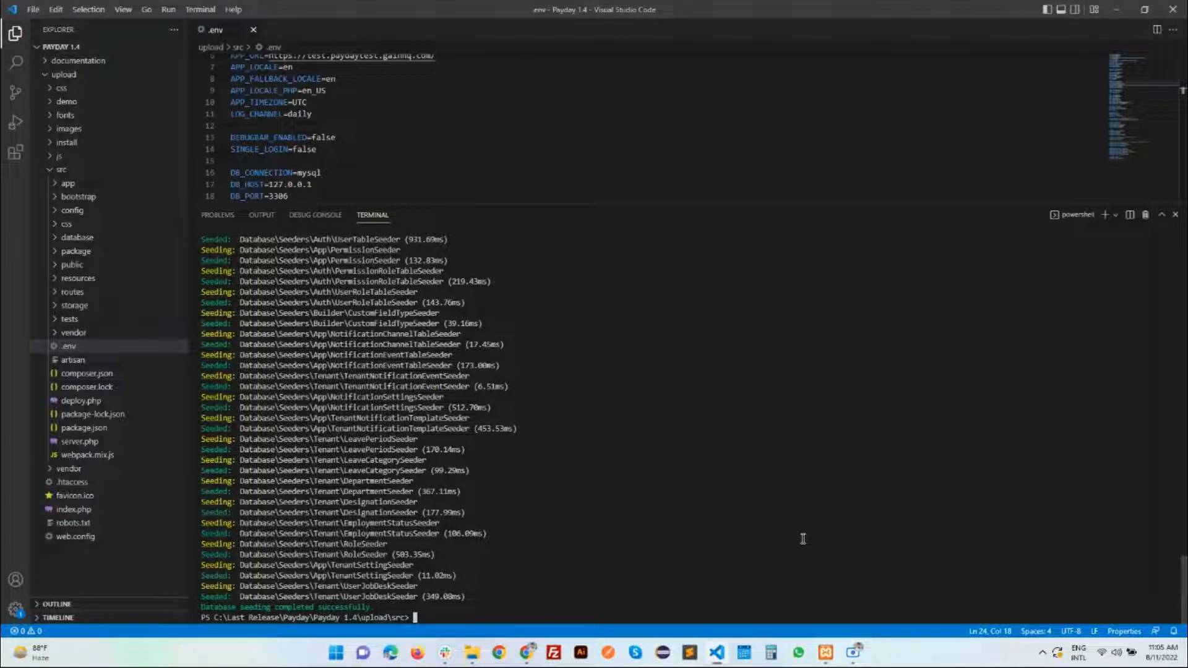
pyautogui.hotkey('ctrl', 'v')
pyautogui.press('Return')
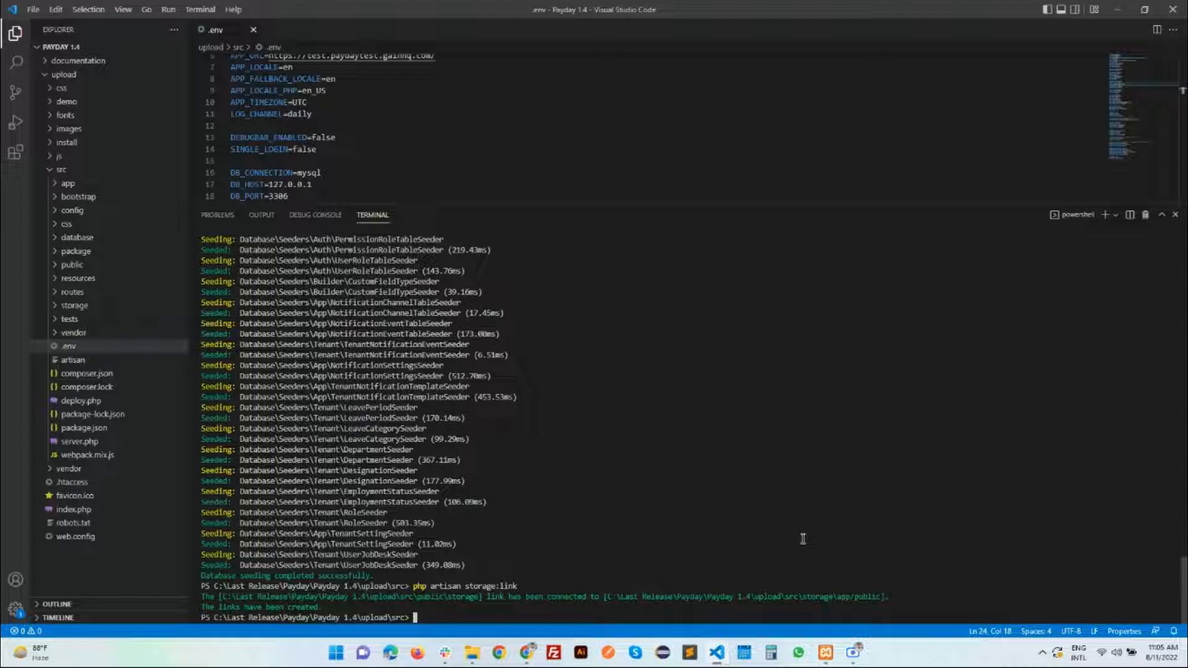
# - Copy the scheduler command from the browser guide, and run php artisan schedule:work in a second editor terminal at upload/src
pyautogui.moveTo(536, 654)
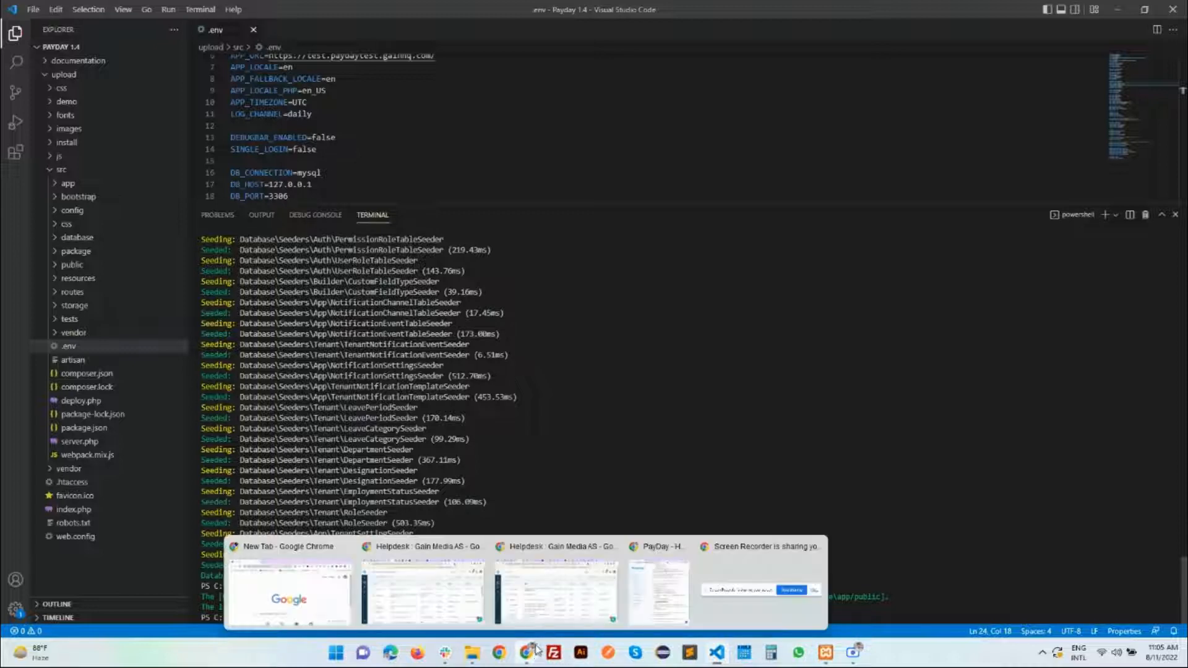
pyautogui.click(657, 590)
pyautogui.scroll(-1, 359, 430)
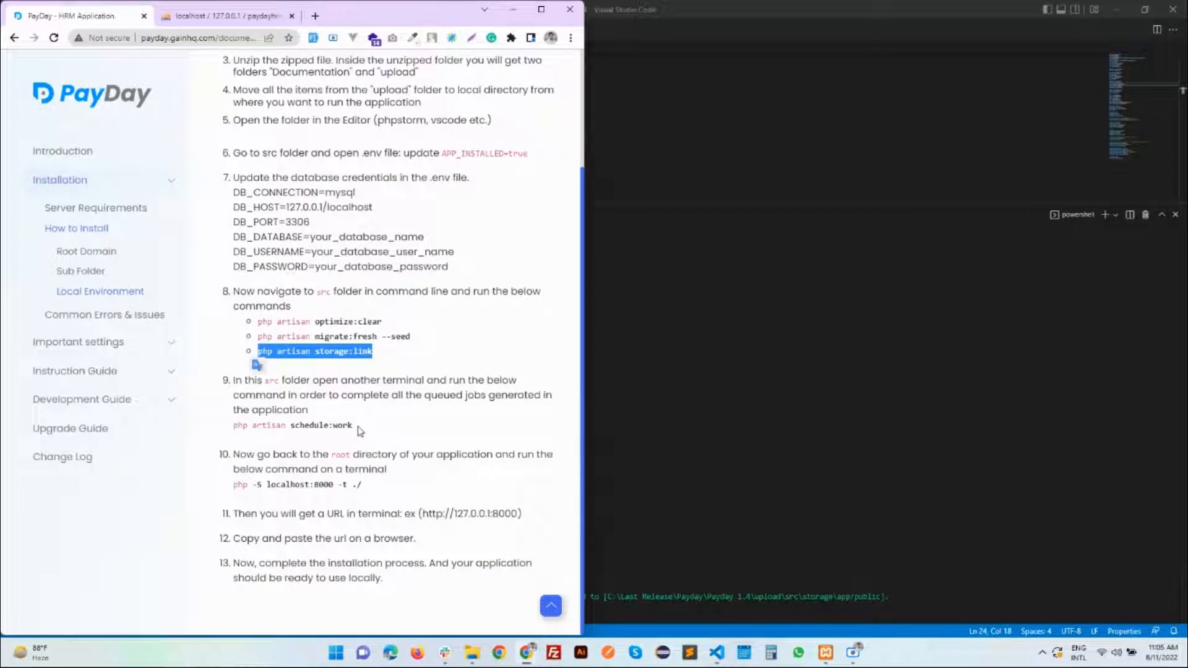
pyautogui.moveTo(358, 427); pyautogui.dragTo(234, 426)
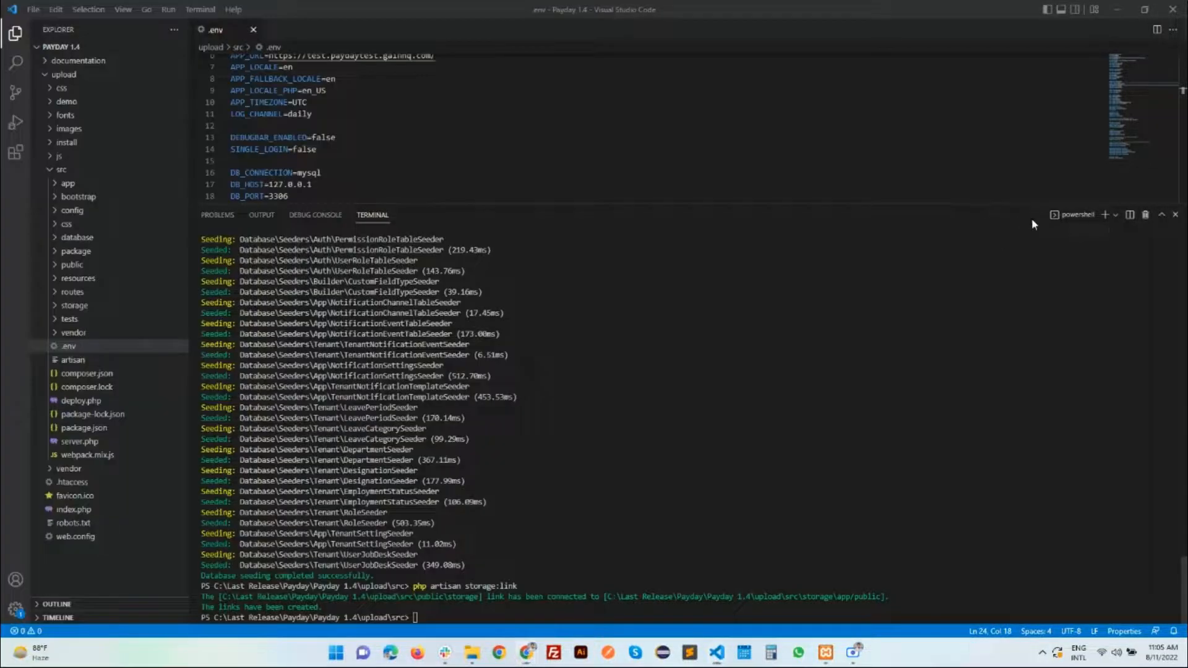
pyautogui.click(1030, 218)
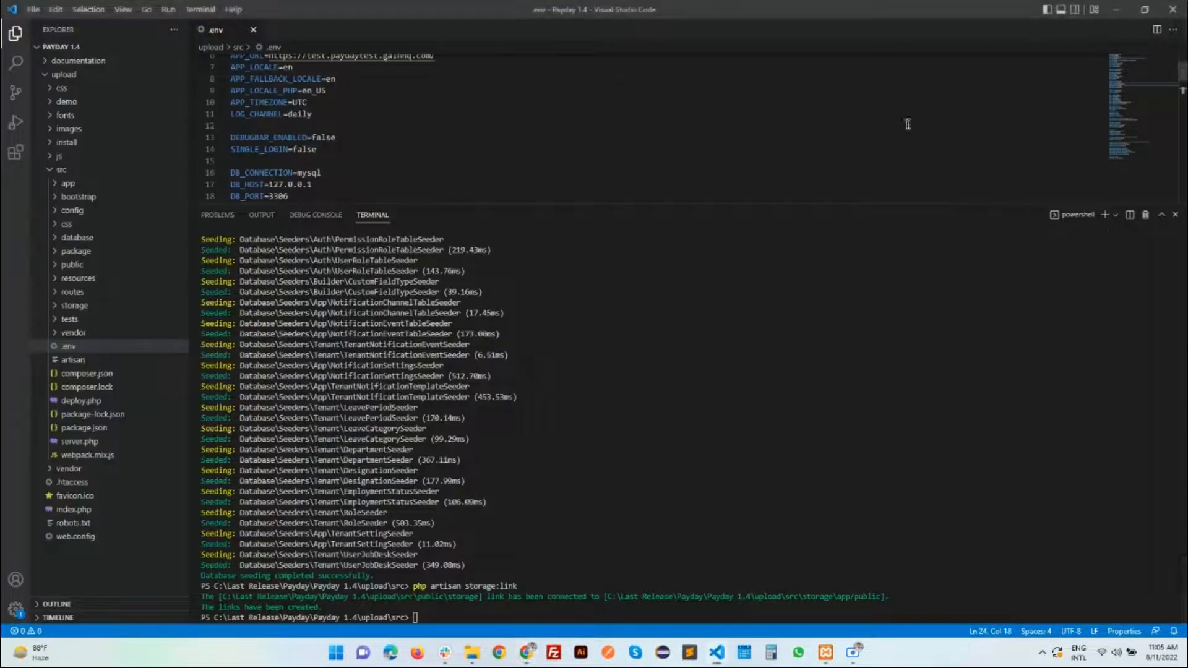
pyautogui.click(1105, 214)
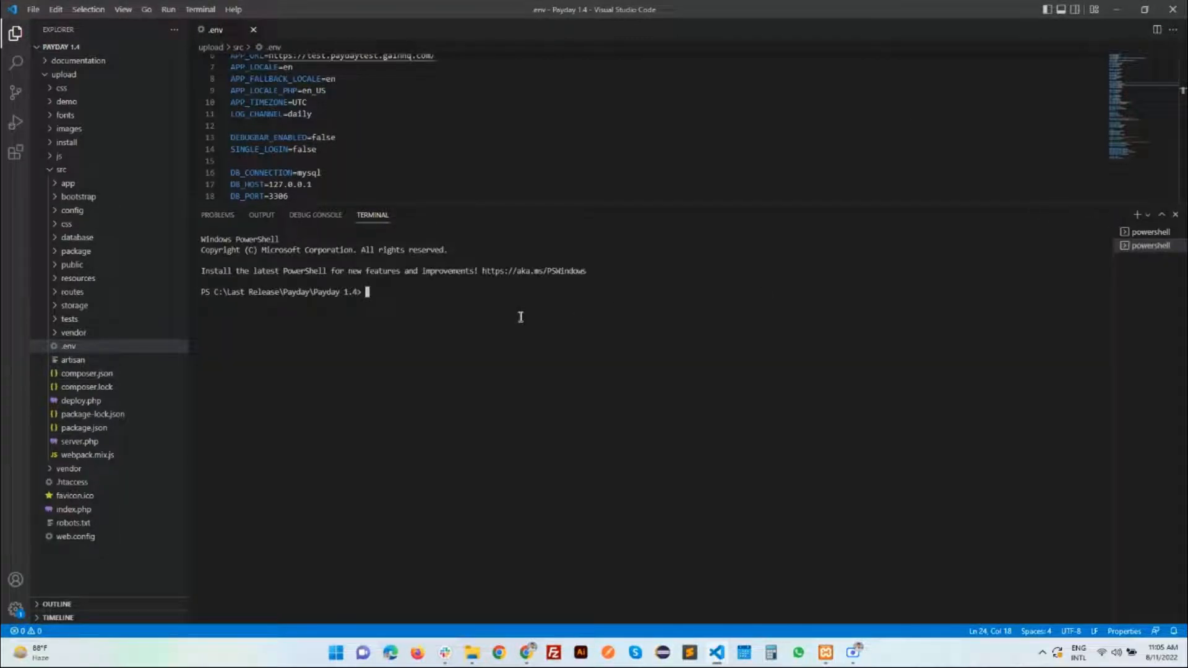
pyautogui.write('cd upload/src')
pyautogui.press('Return')
pyautogui.write('php artisan schedule:work')
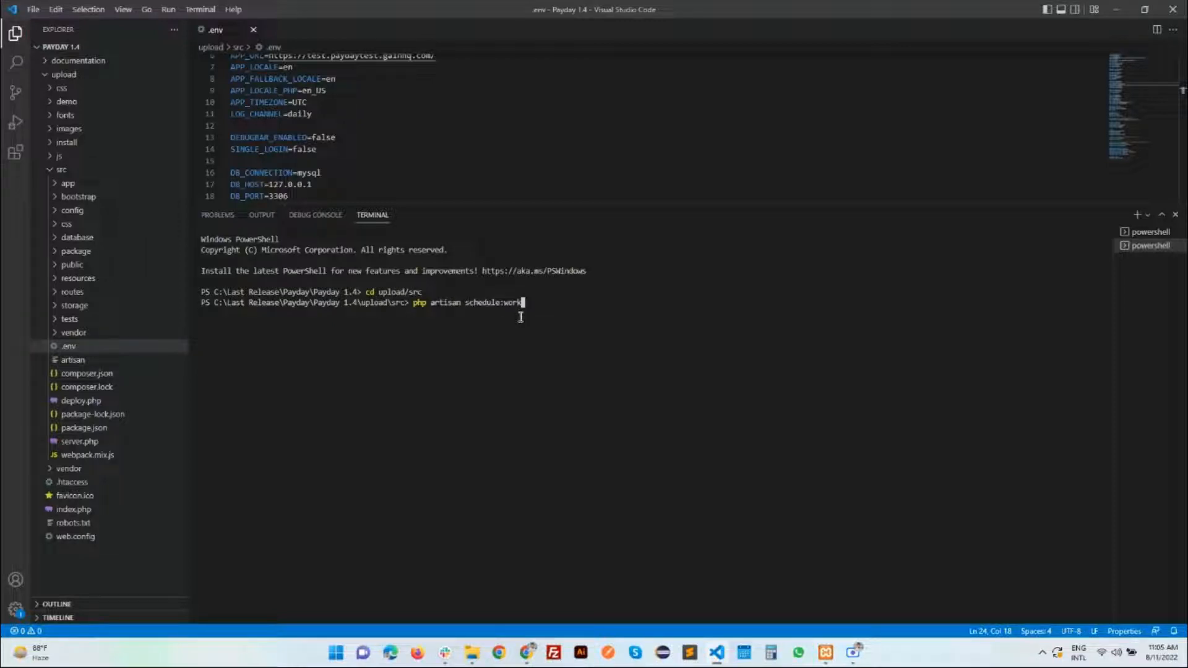
pyautogui.press('Return')
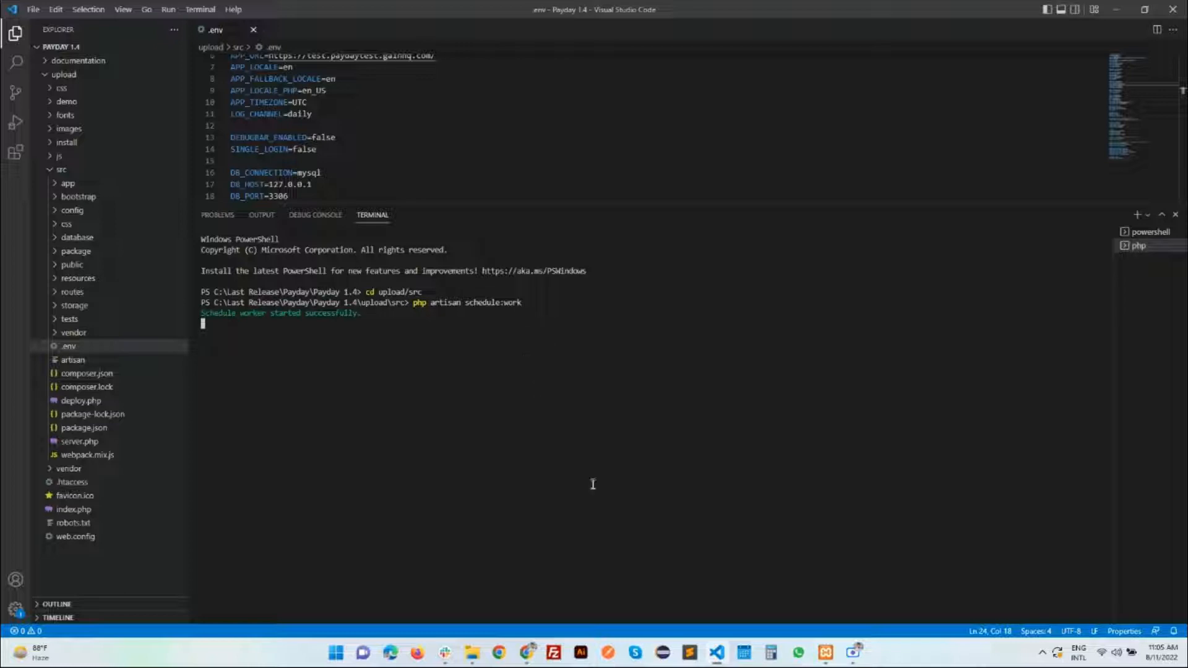
# - Copy the local server command php -S localhost:8000 -t ./ from the installation guide in the browser
pyautogui.moveTo(527, 652)
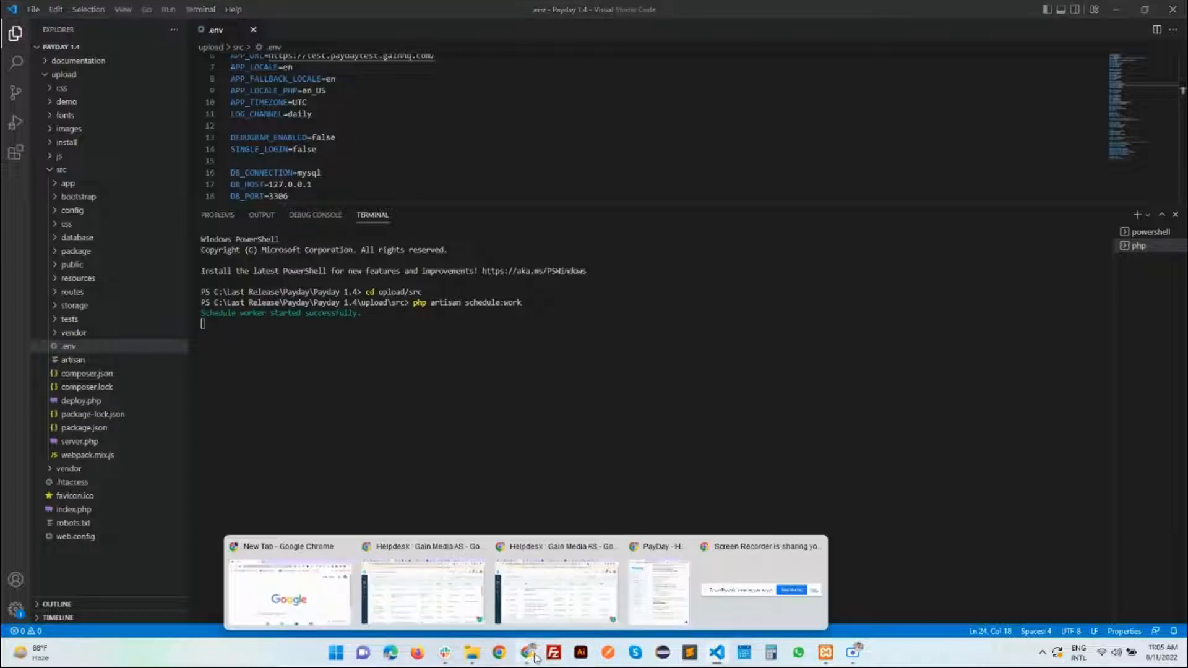
pyautogui.click(659, 613)
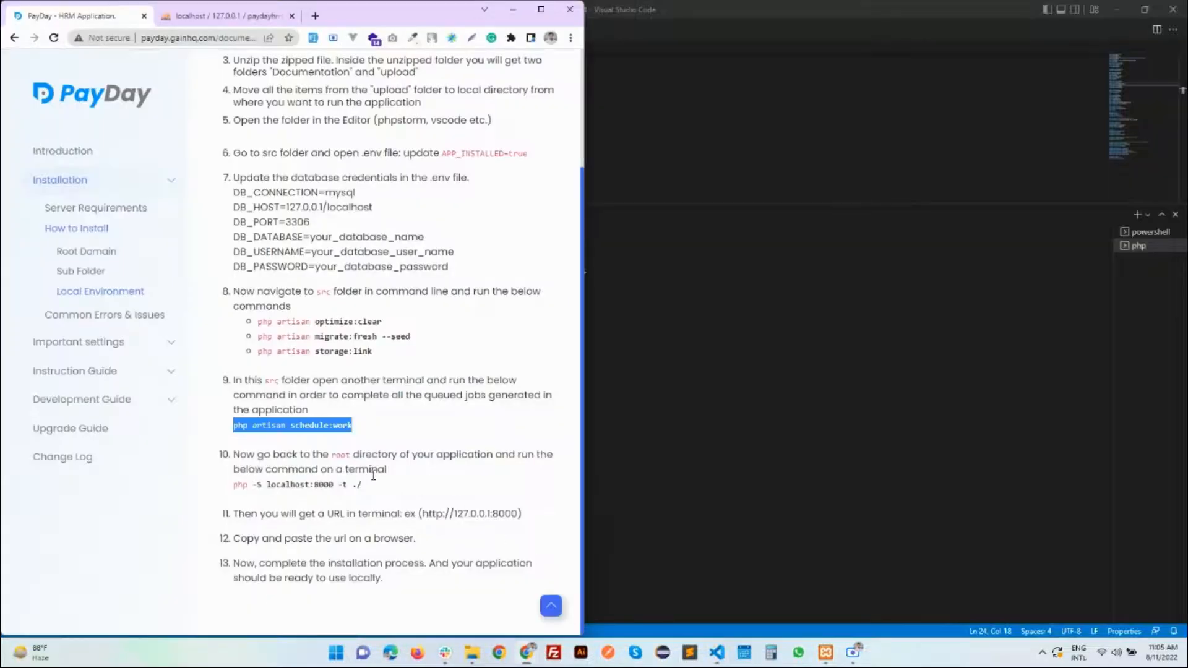
pyautogui.click(374, 486)
pyautogui.moveTo(233, 457); pyautogui.dragTo(235, 488)
pyautogui.hotkey('ctrl', 'c')
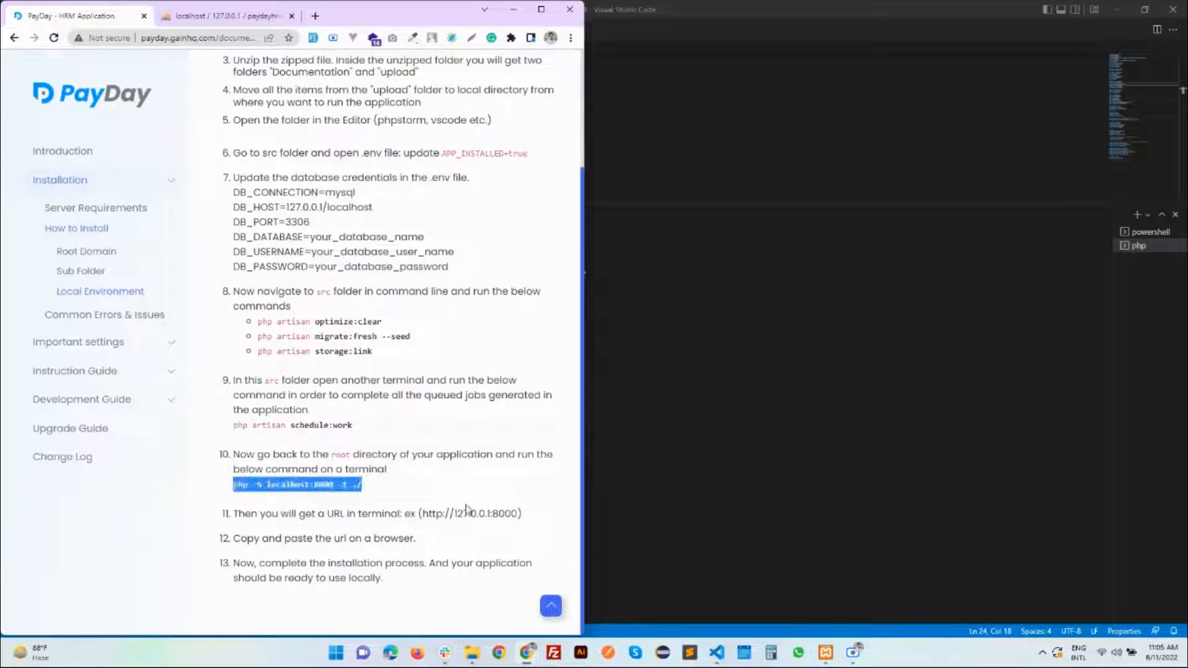
# - In the editor's first terminal, go up to the upload folder with cd ../ and run php -S localhost:8000 -t ./
pyautogui.click(674, 569)
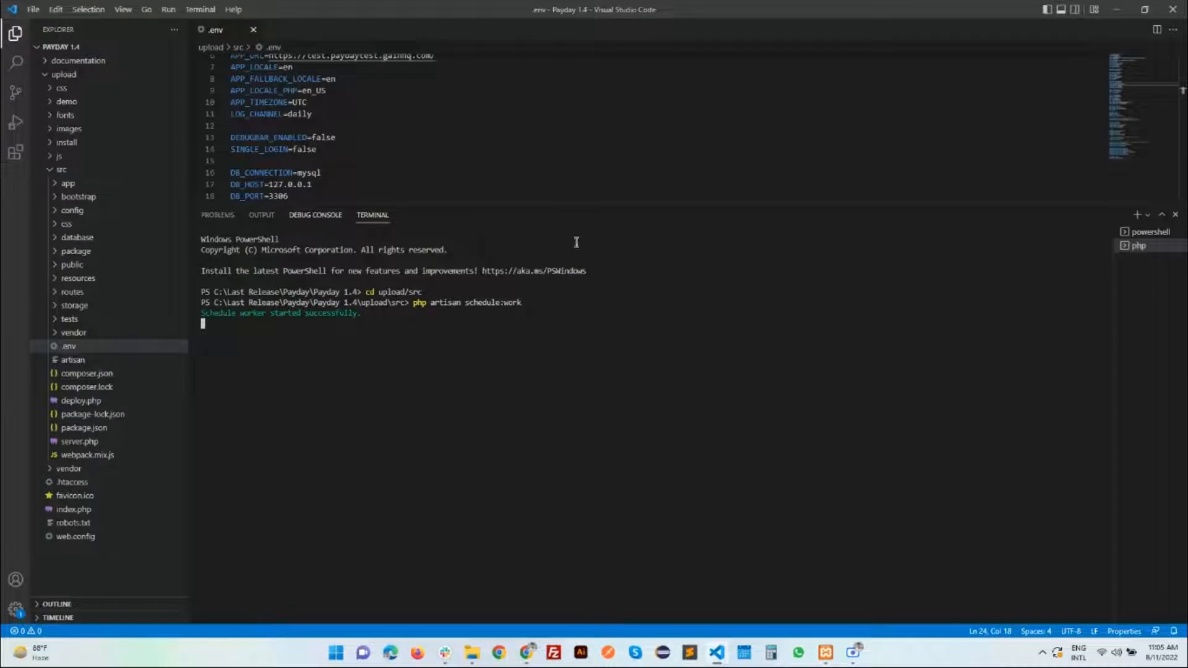
pyautogui.click(1148, 233)
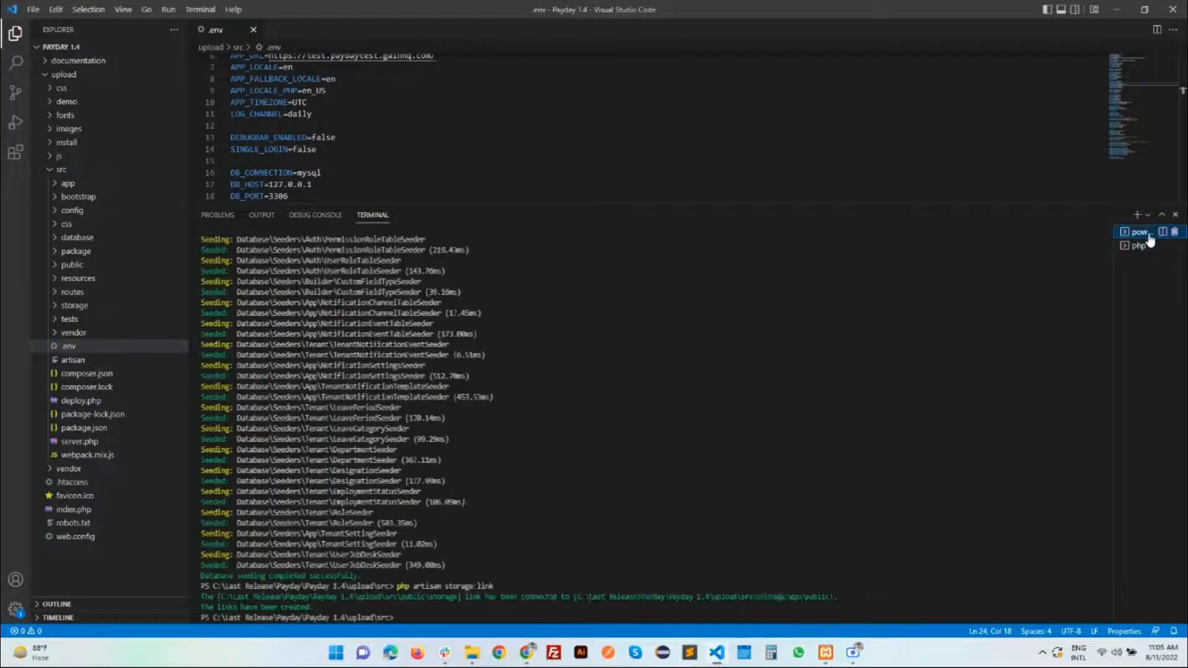
pyautogui.click(449, 618)
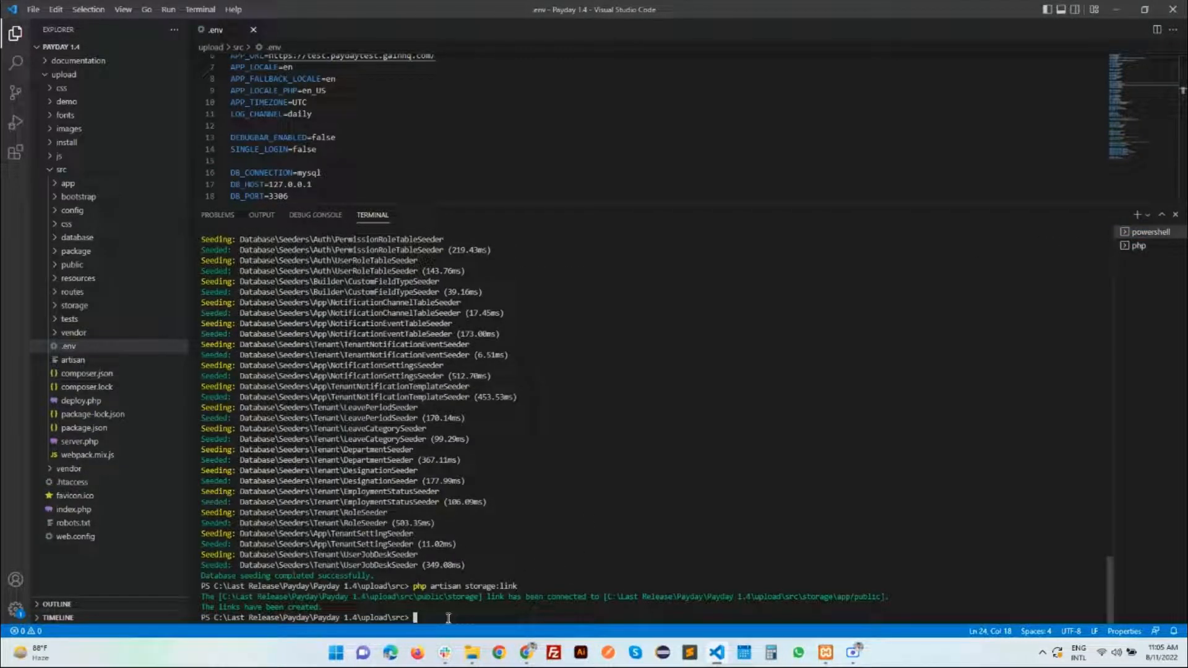
pyautogui.write('cd ../')
pyautogui.press('Return')
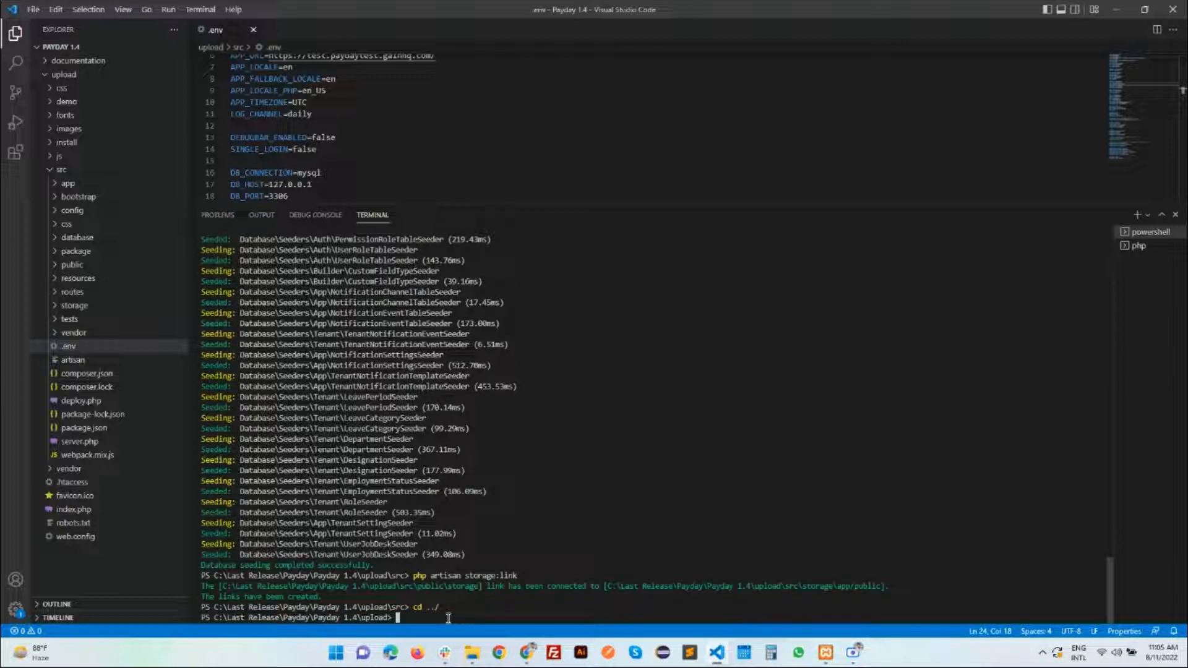
pyautogui.hotkey('ctrl', 'v')
pyautogui.press('Return')
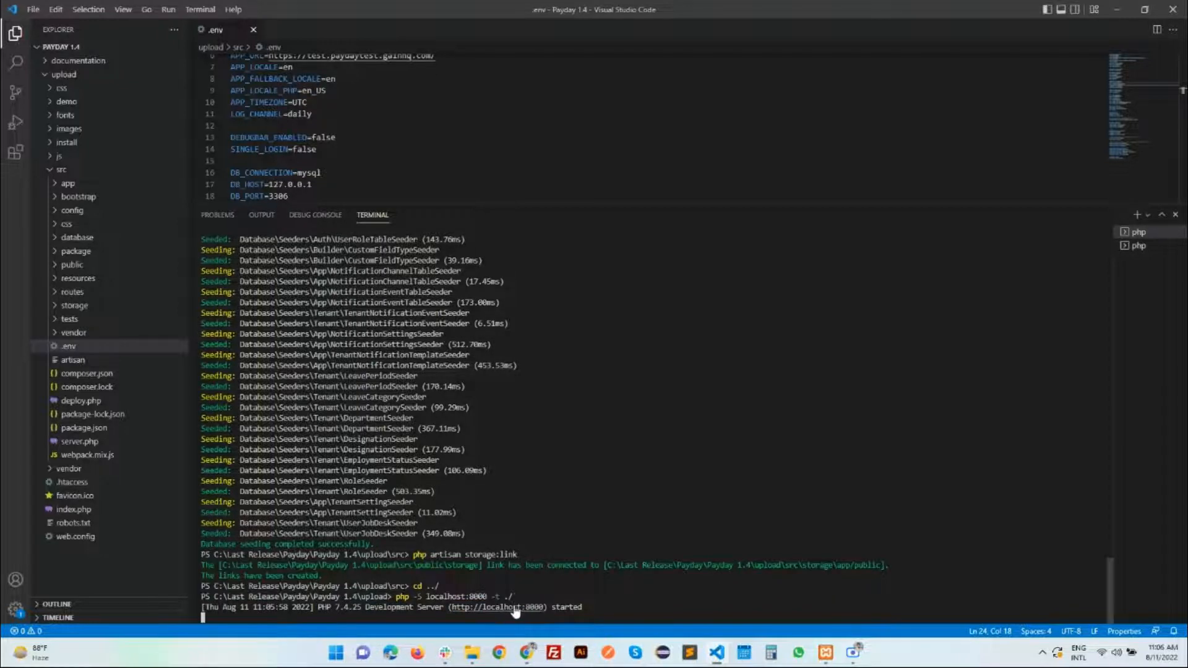
# - Open the served localhost:8000 address in the browser, log in with the prefilled admin credentials, and maximize the browser window
pyautogui.keyDown('ctrl'); pyautogui.click(517, 607); pyautogui.keyUp('ctrl')
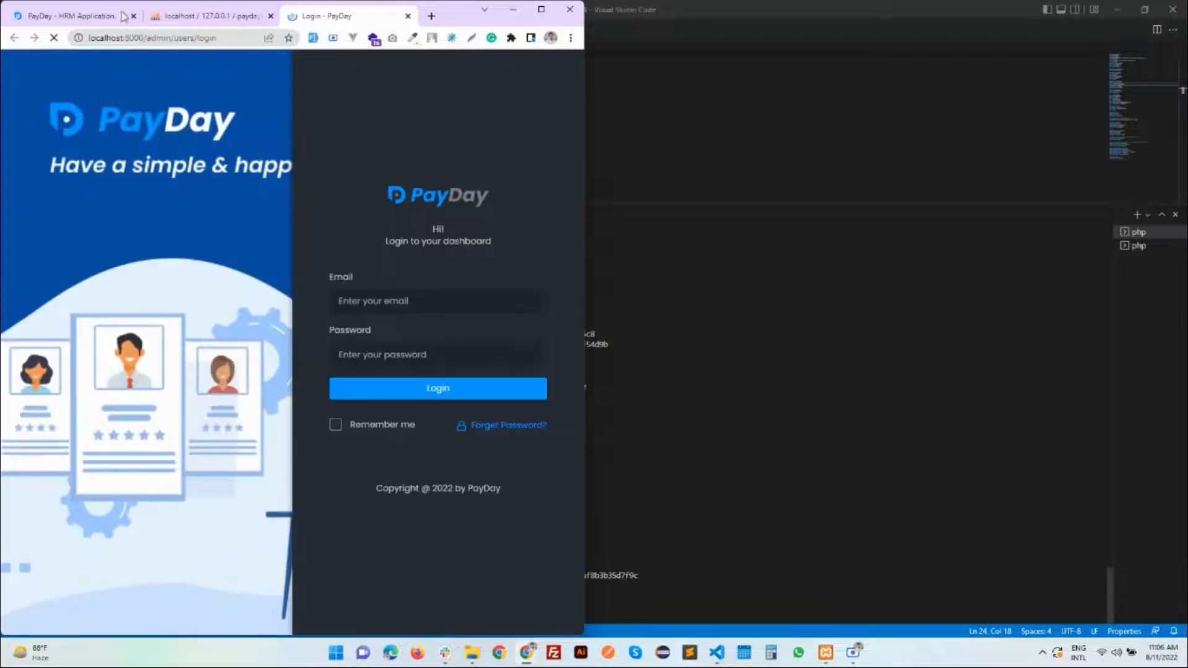
pyautogui.click(698, 215)
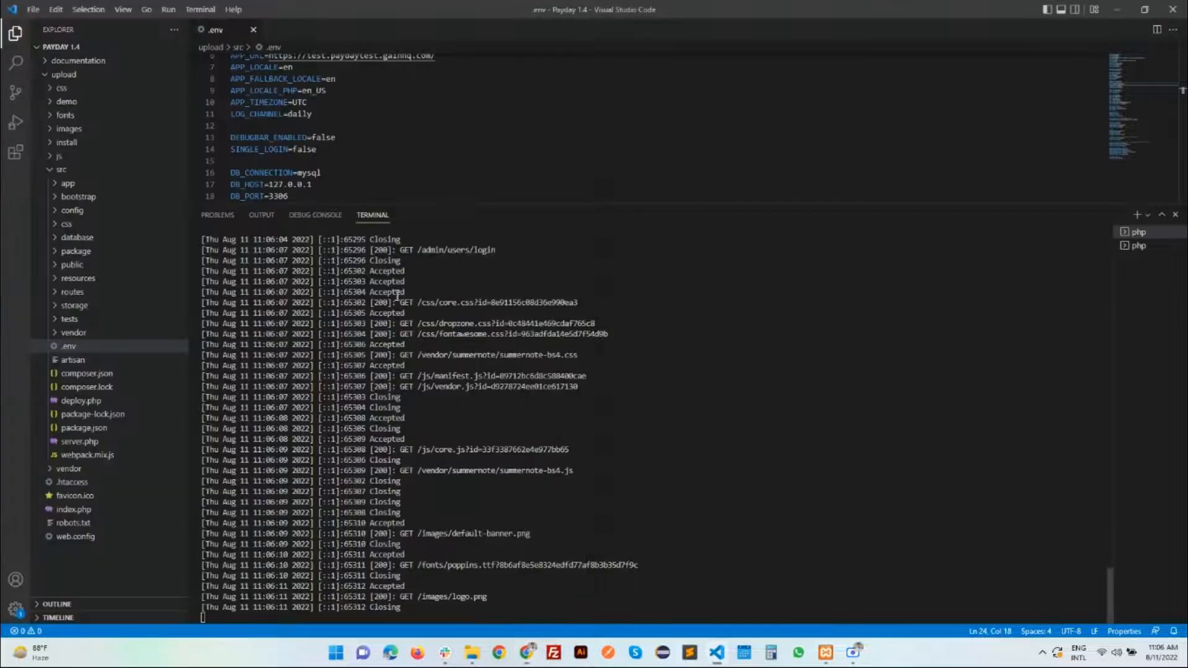
pyautogui.moveTo(527, 652)
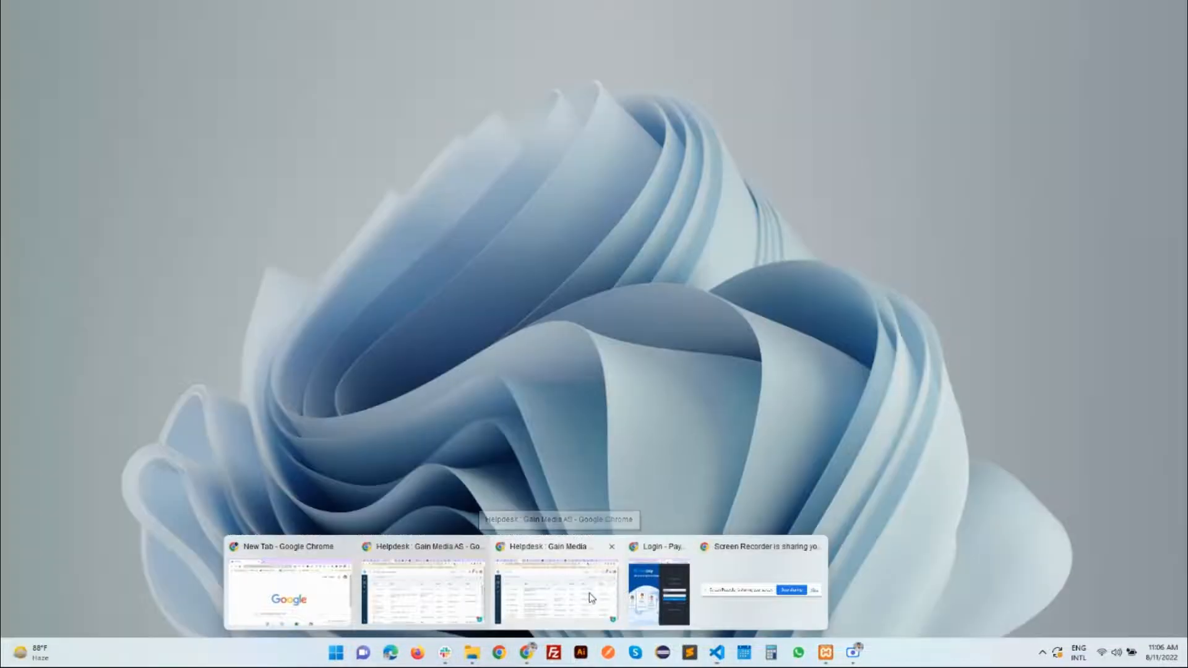
pyautogui.click(658, 593)
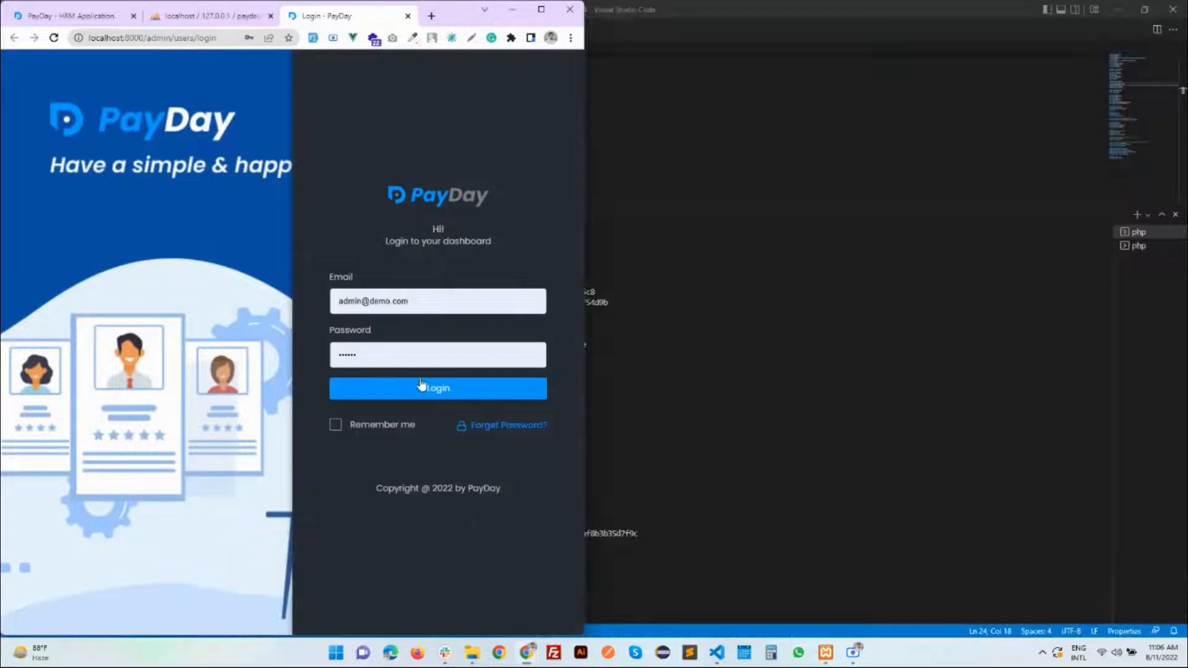
pyautogui.click(421, 388)
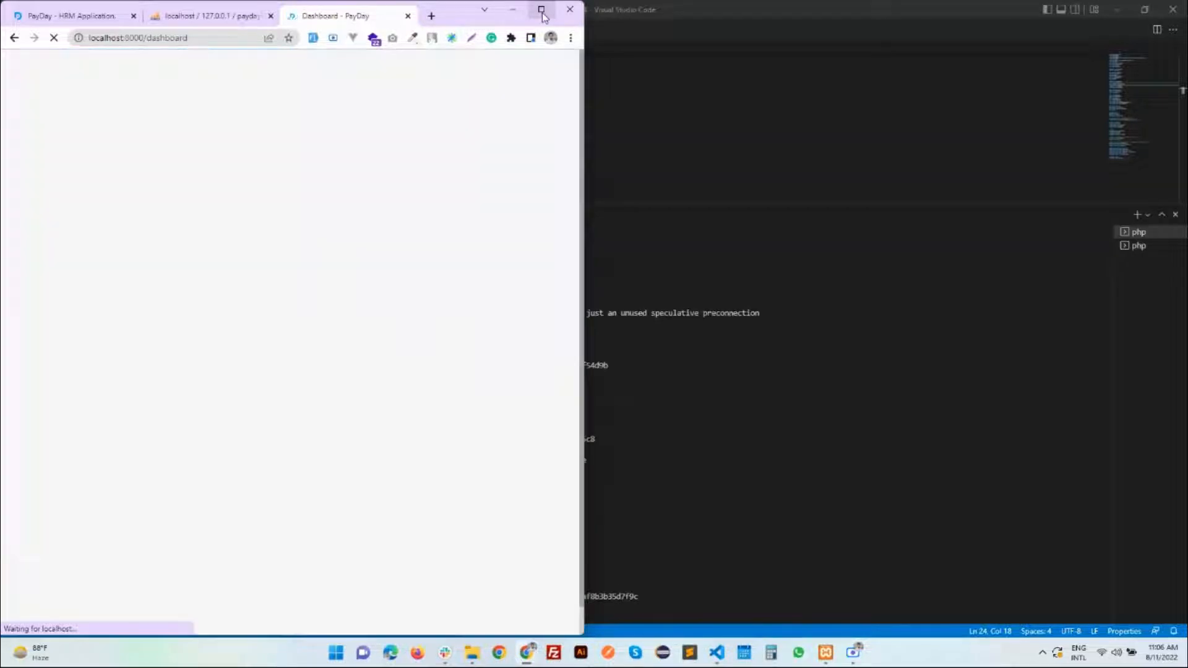
pyautogui.click(541, 11)
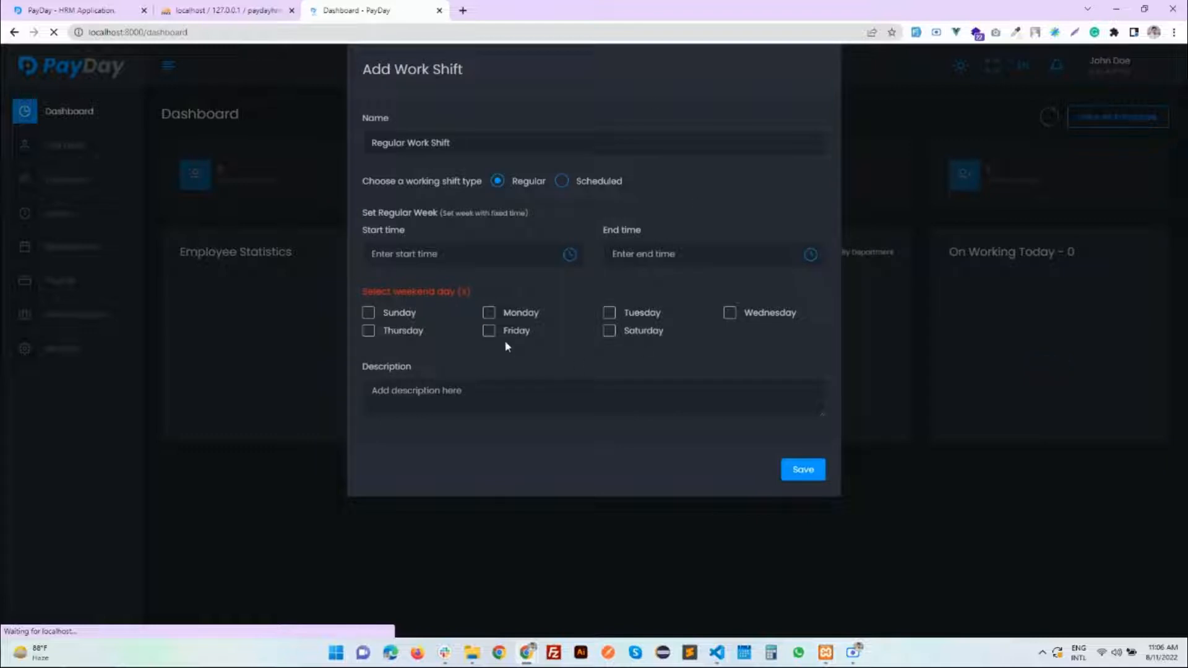
# - Save the Regular Work Shift with Sunday and Saturday as weekend days, starting at 07:00 AM and ending at 10:00 PM
pyautogui.click(617, 333)
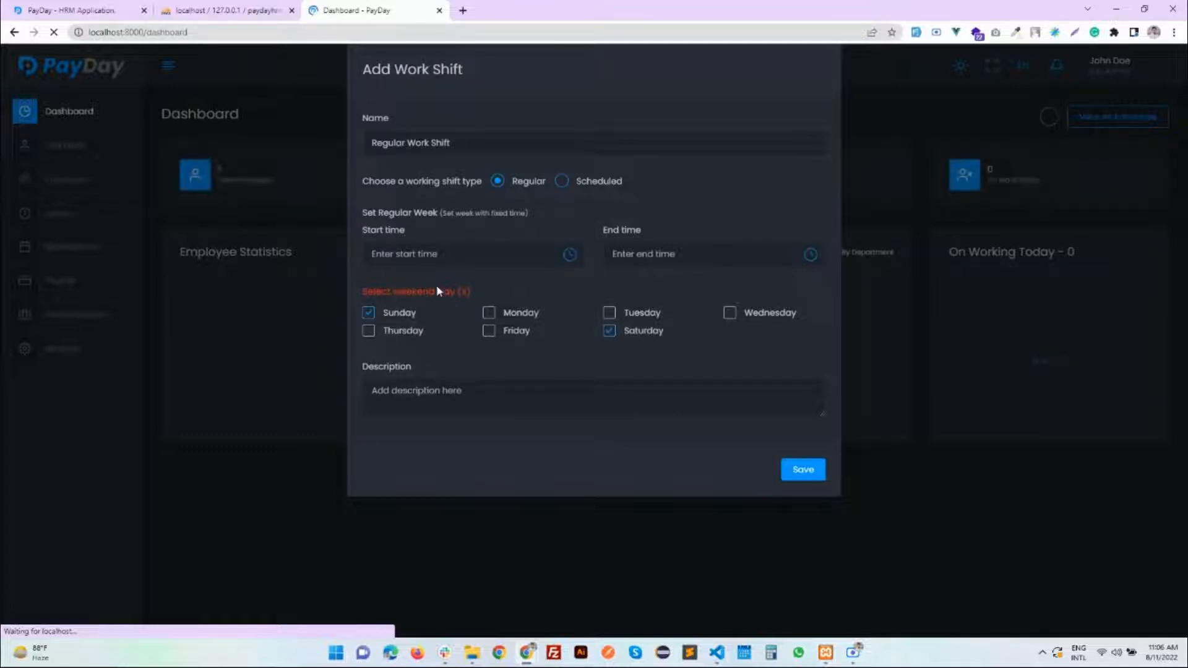
pyautogui.click(420, 254)
pyautogui.click(390, 417)
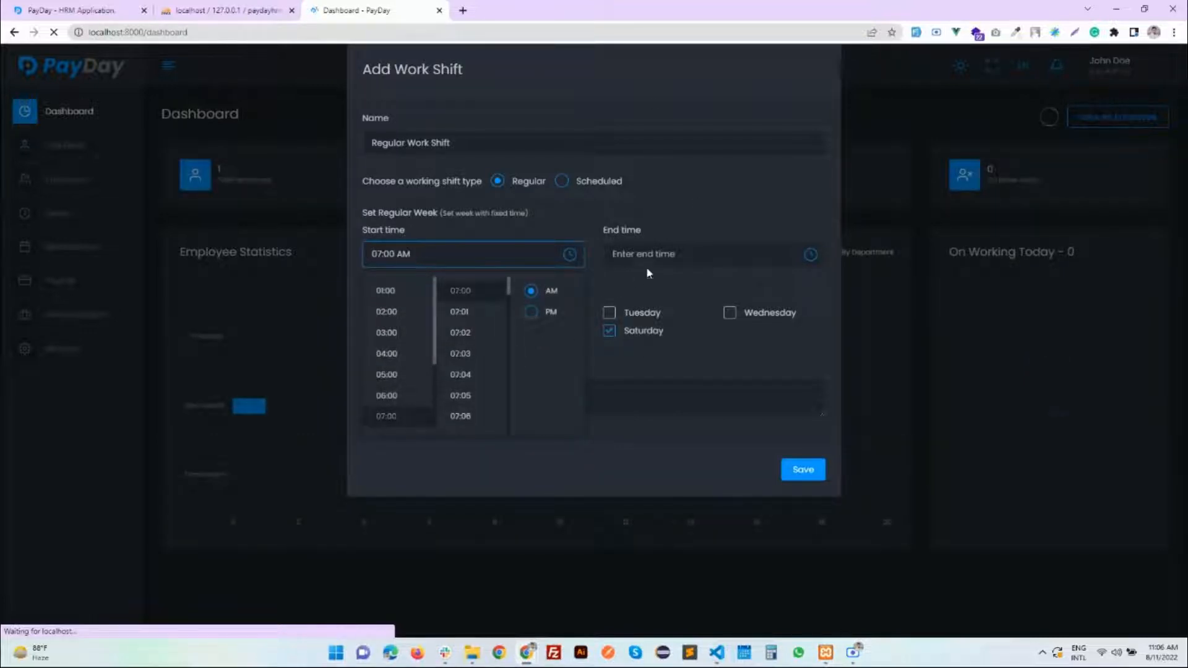
pyautogui.click(648, 253)
pyautogui.scroll(-2, 637, 415)
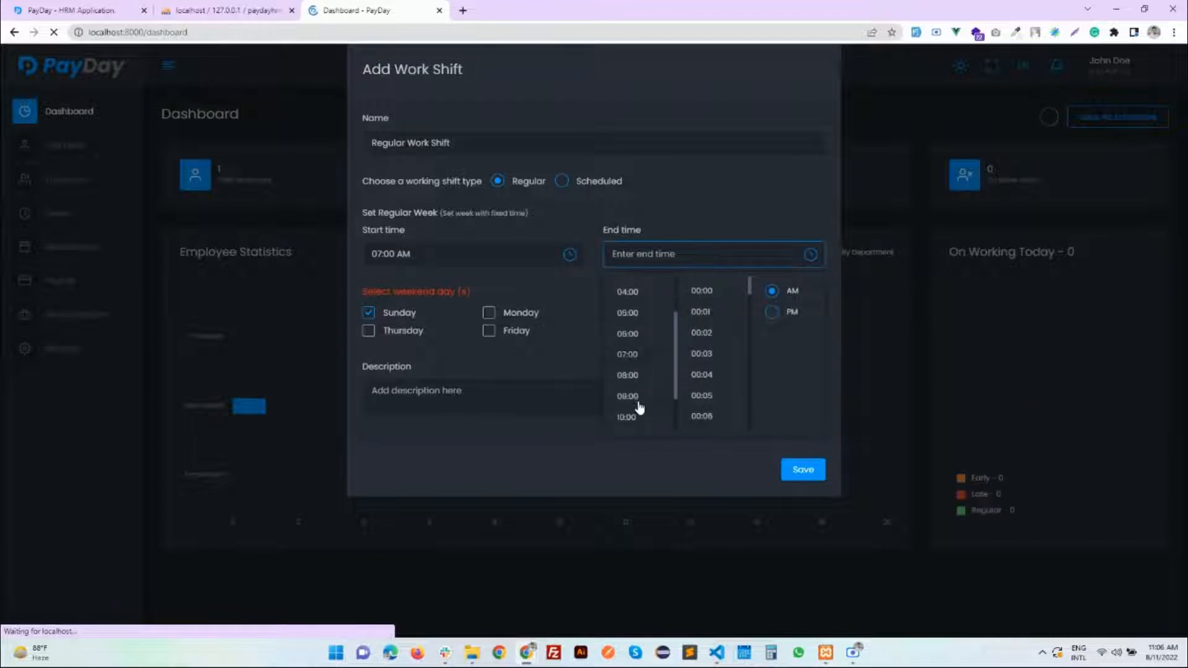
pyautogui.click(632, 416)
pyautogui.click(773, 311)
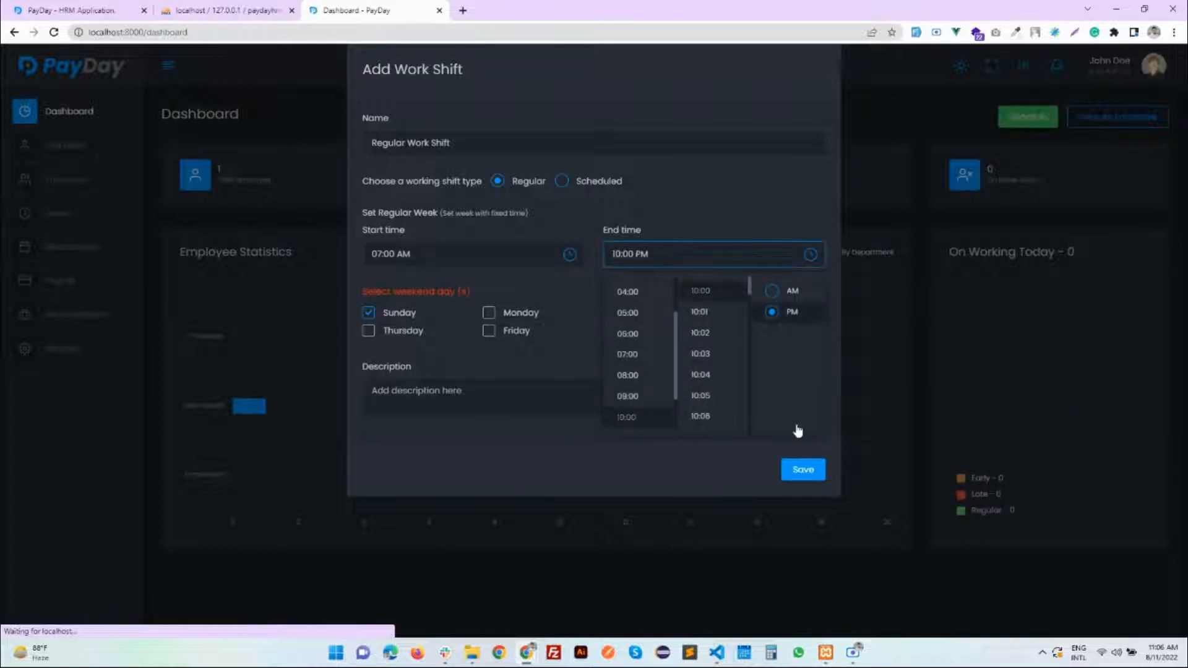
pyautogui.click(803, 469)
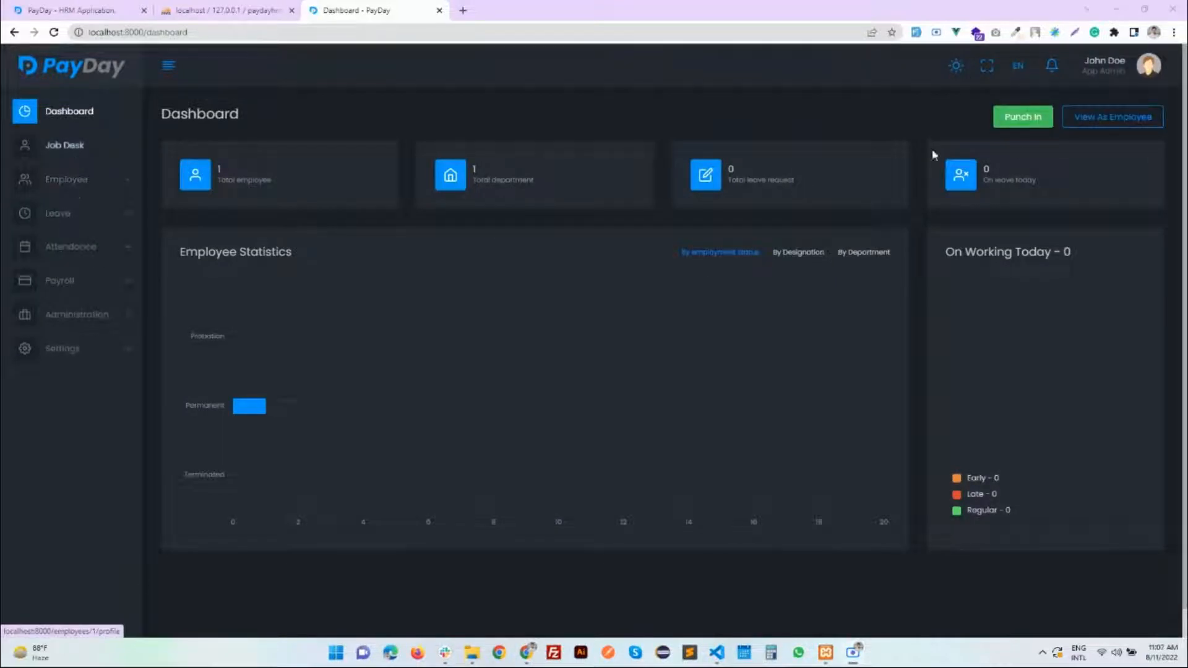
# - Punch in from the dashboard with the note "Demo punch in"
pyautogui.click(1020, 117)
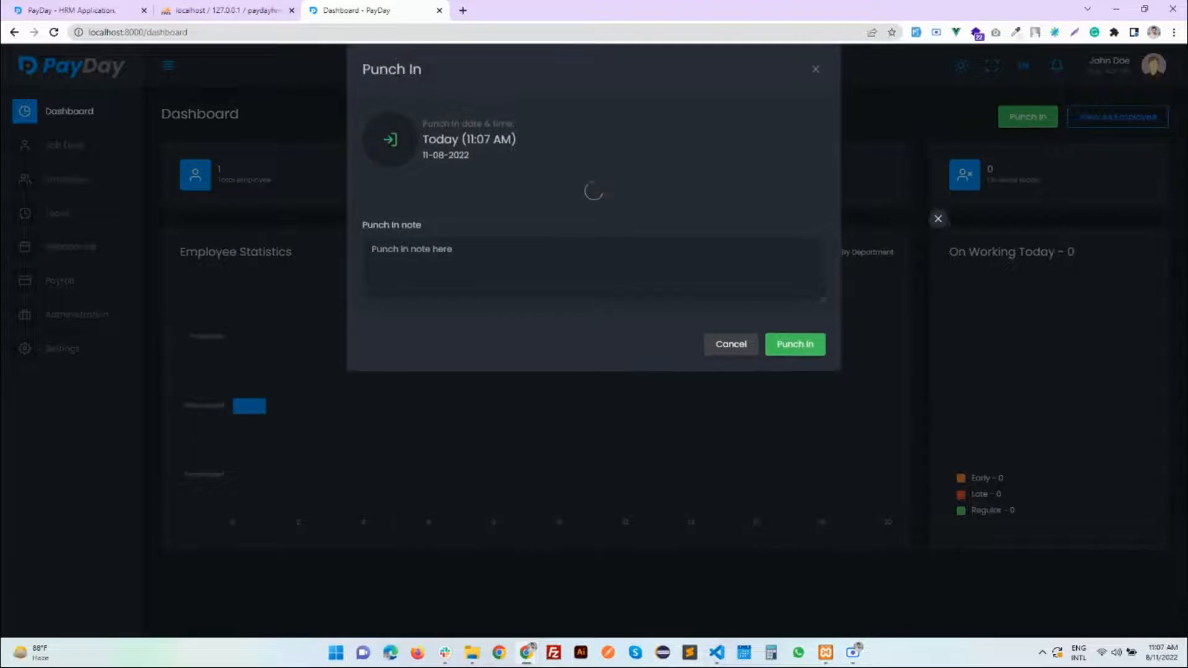
pyautogui.click(433, 303)
pyautogui.write('Demo')
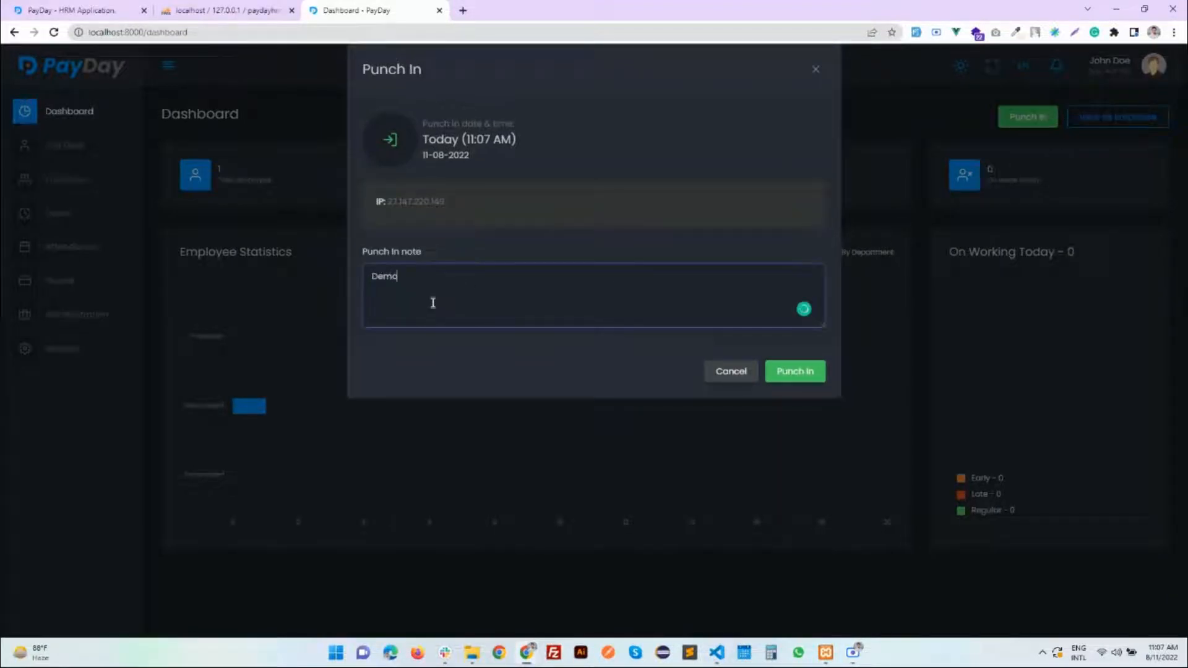
pyautogui.write(' punch in')
pyautogui.click(794, 372)
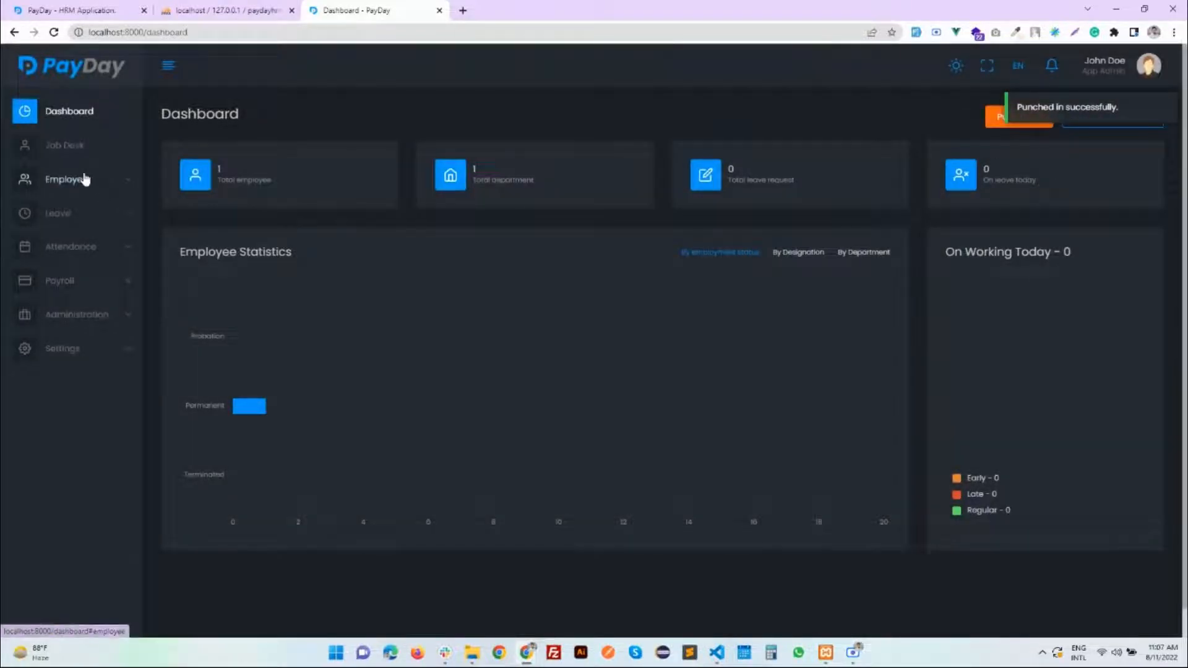
# - Open the attendance daily log, view the entries for 10-08-2022, and clear all filters
pyautogui.click(73, 246)
pyautogui.click(62, 284)
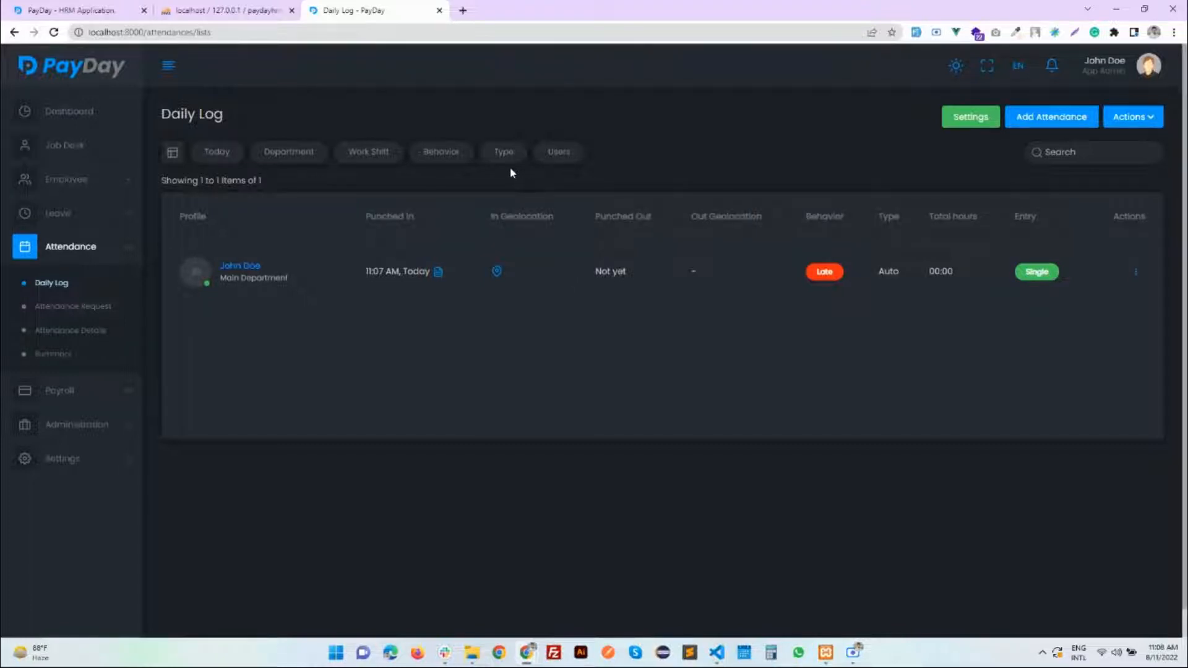
pyautogui.click(216, 154)
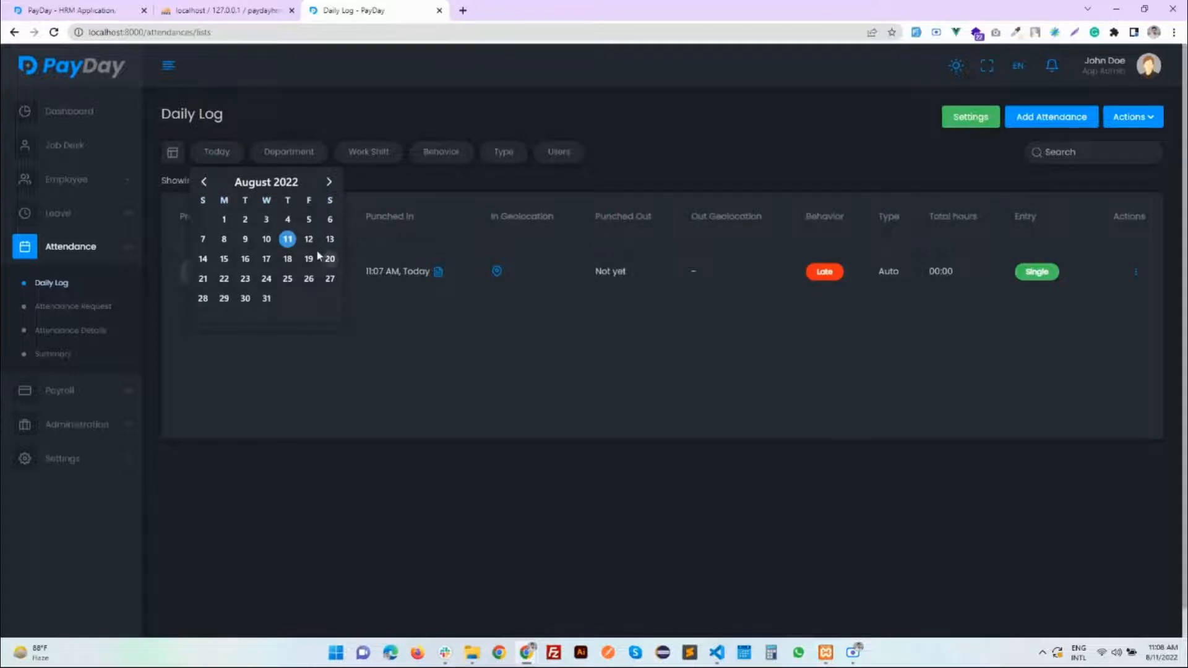
pyautogui.click(266, 241)
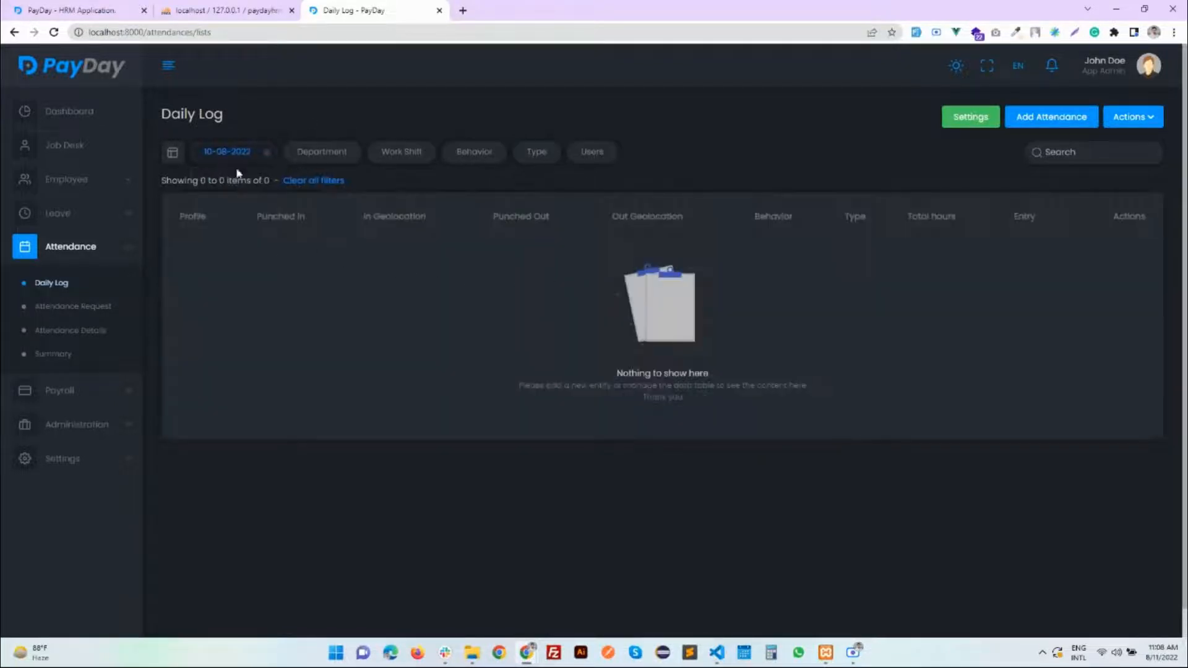
pyautogui.click(317, 180)
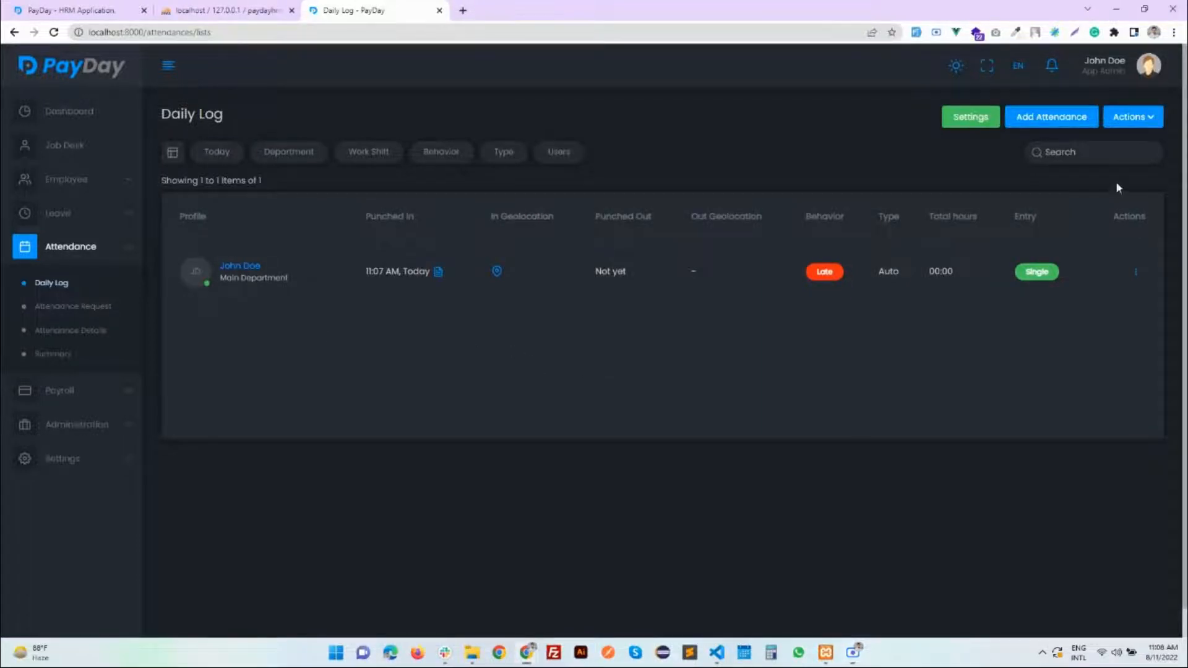
# - Start a manual attendance entry for the listed employee with punch-in on 10-08-2022 at 11:08 AM
pyautogui.click(1062, 118)
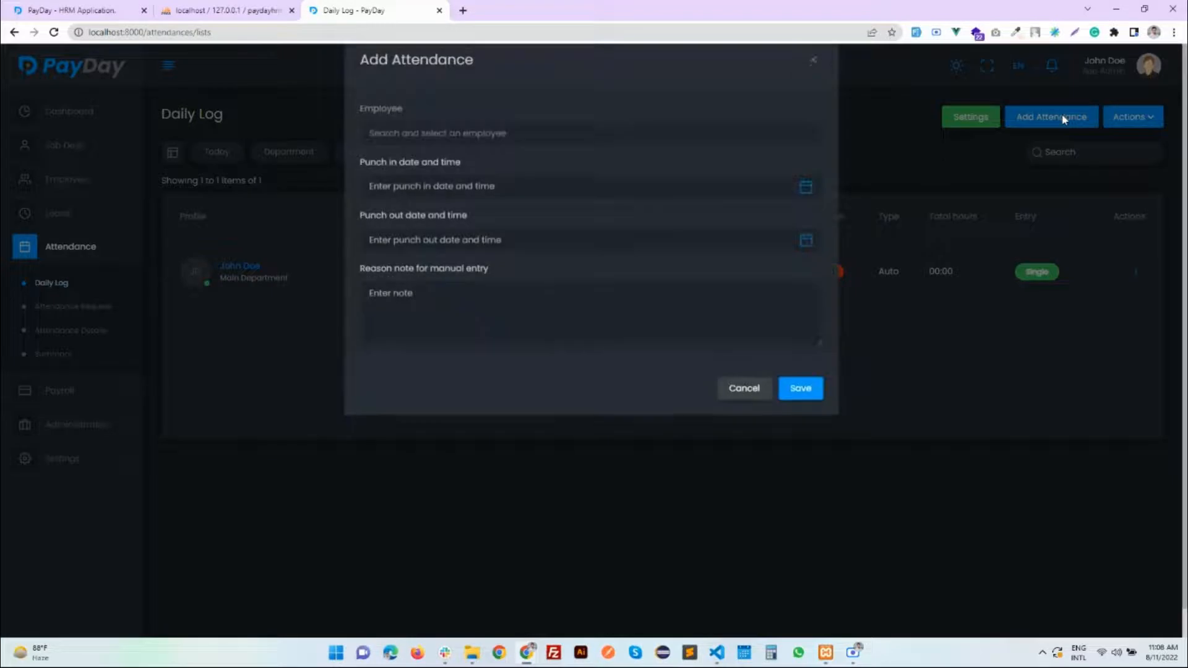
pyautogui.click(433, 147)
pyautogui.click(421, 225)
pyautogui.click(417, 197)
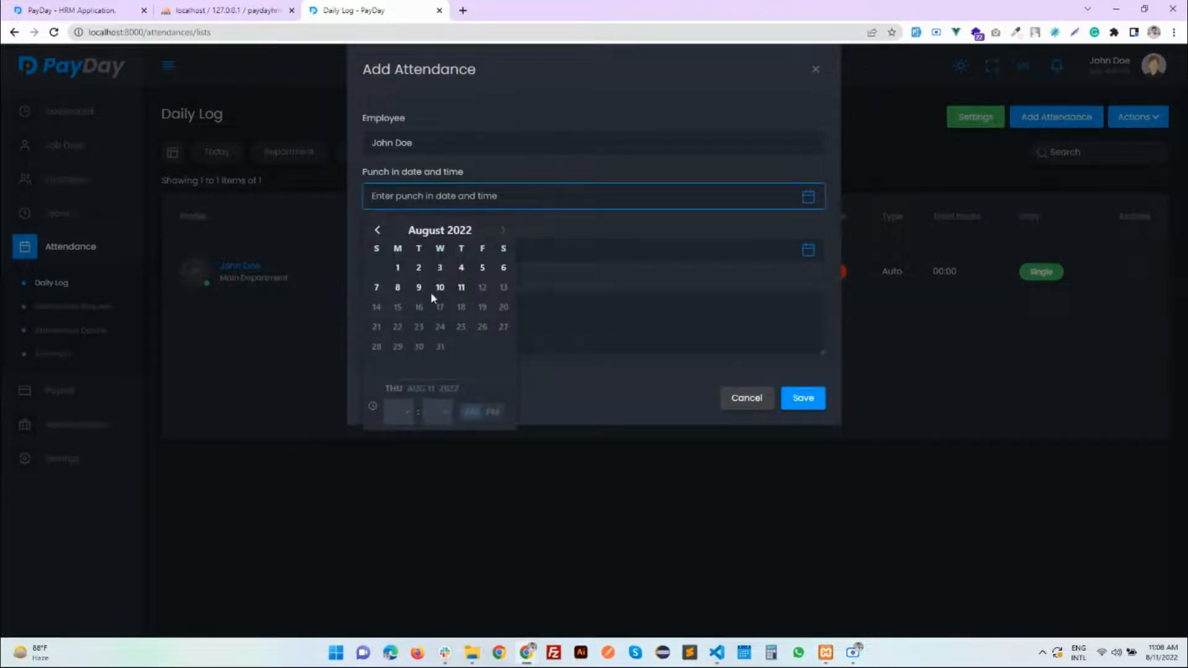
pyautogui.click(440, 288)
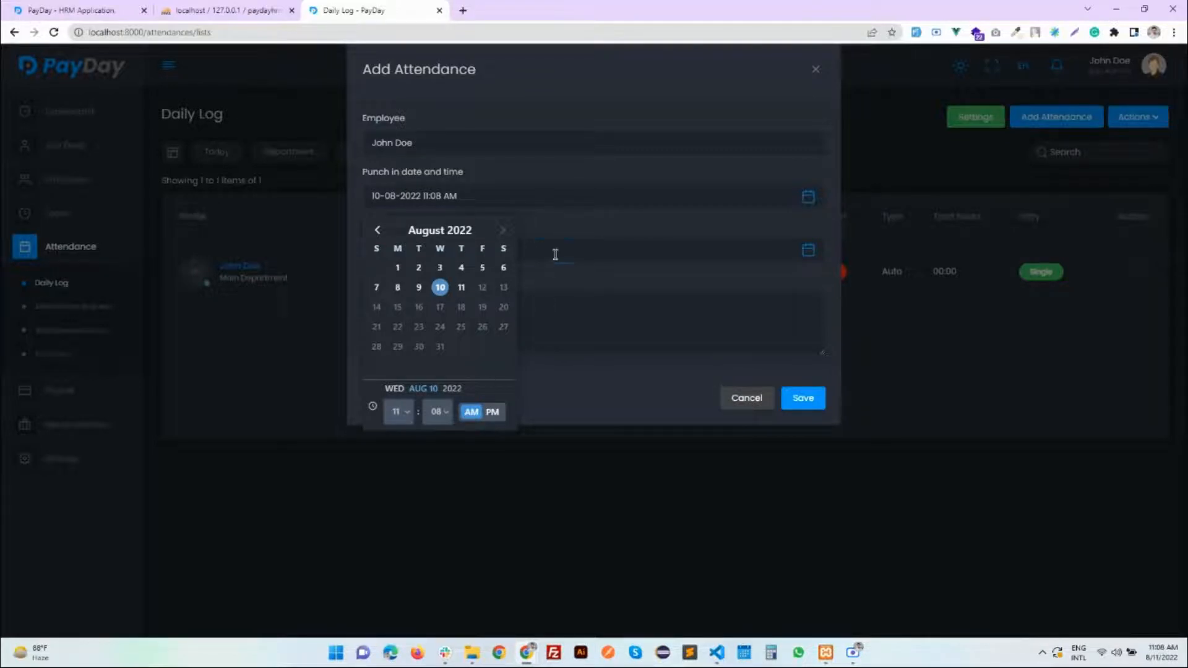
pyautogui.click(560, 255)
pyautogui.click(574, 280)
pyautogui.click(526, 254)
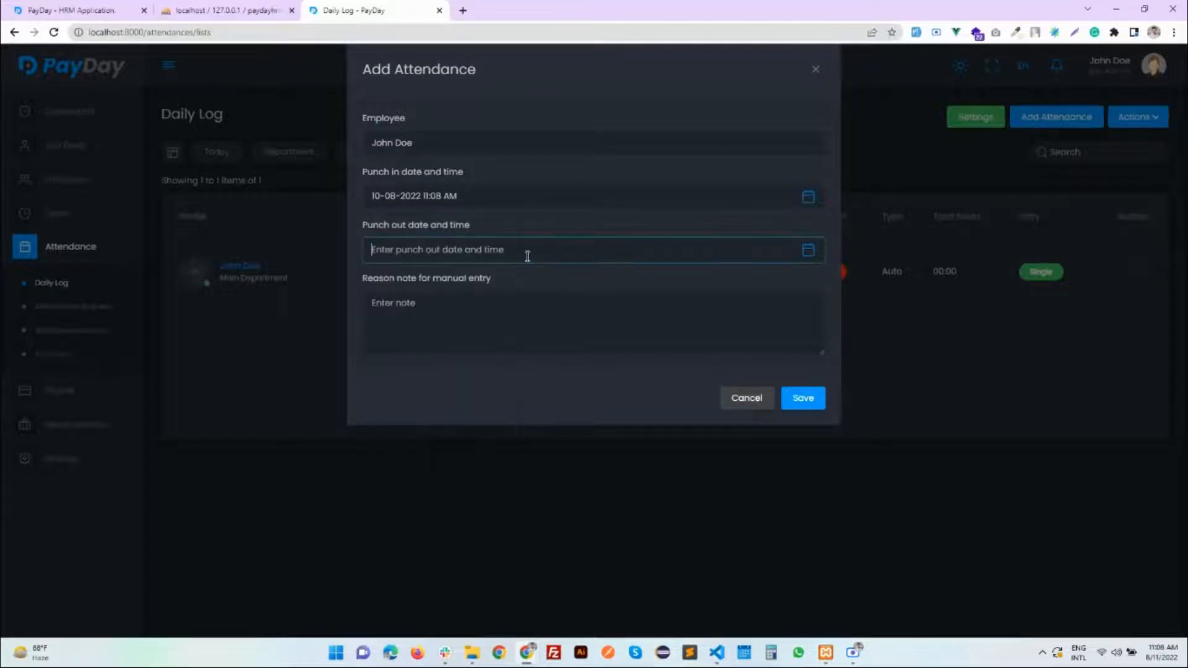
pyautogui.click(439, 341)
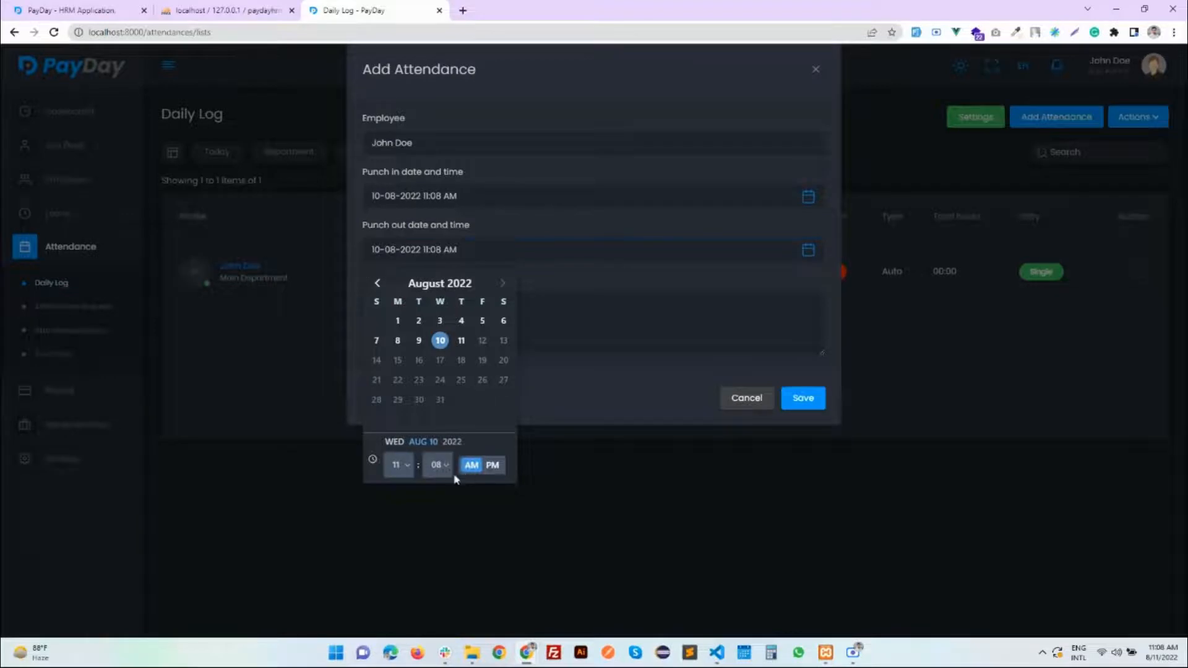
pyautogui.click(490, 465)
pyautogui.click(598, 336)
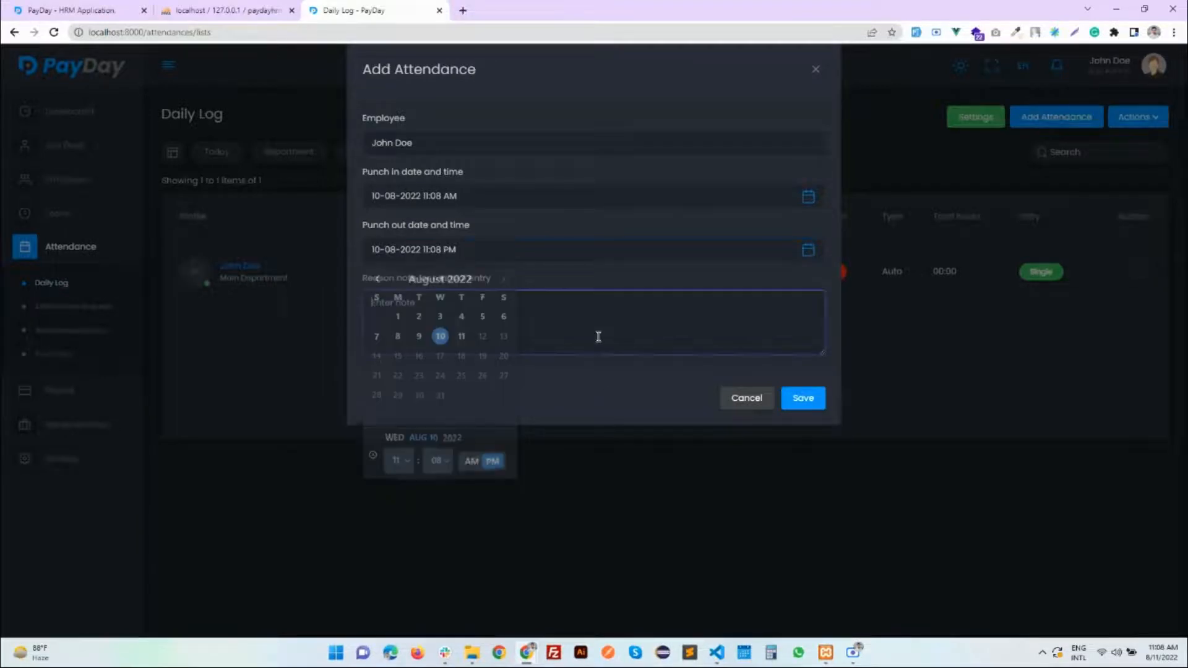
pyautogui.write('Manu')
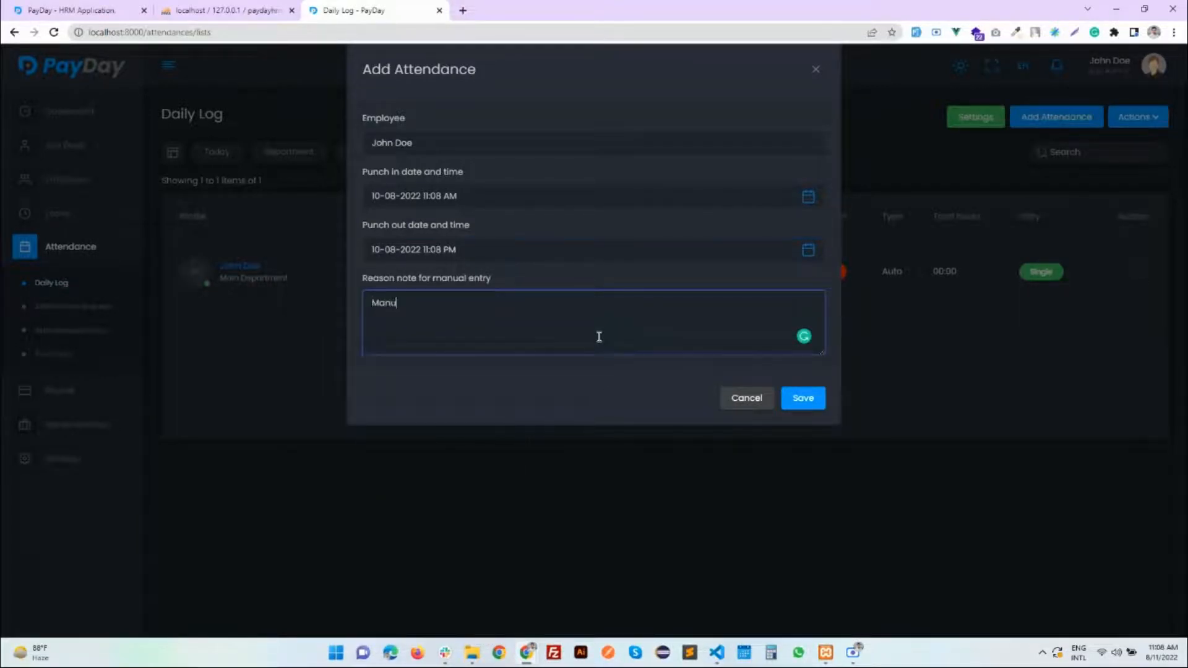
pyautogui.write('al entry')
pyautogui.click(806, 402)
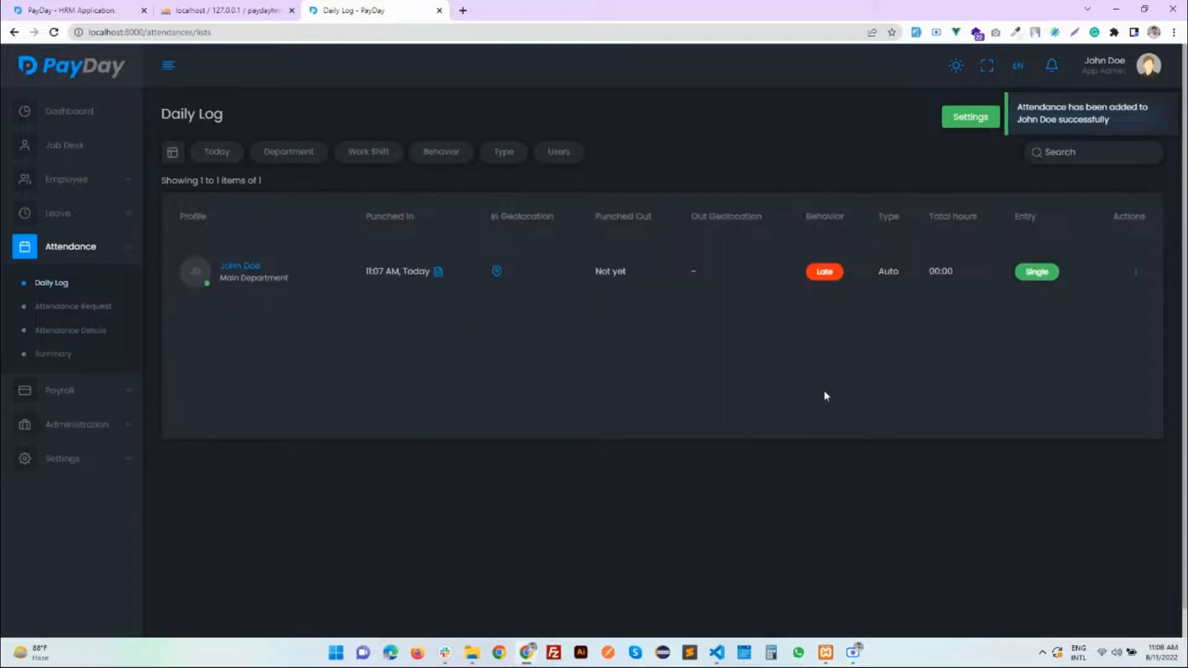
# - Open the attendance summary and examine the 10-08-2022 entry's type, manual reason note and punch-out time
pyautogui.click(89, 360)
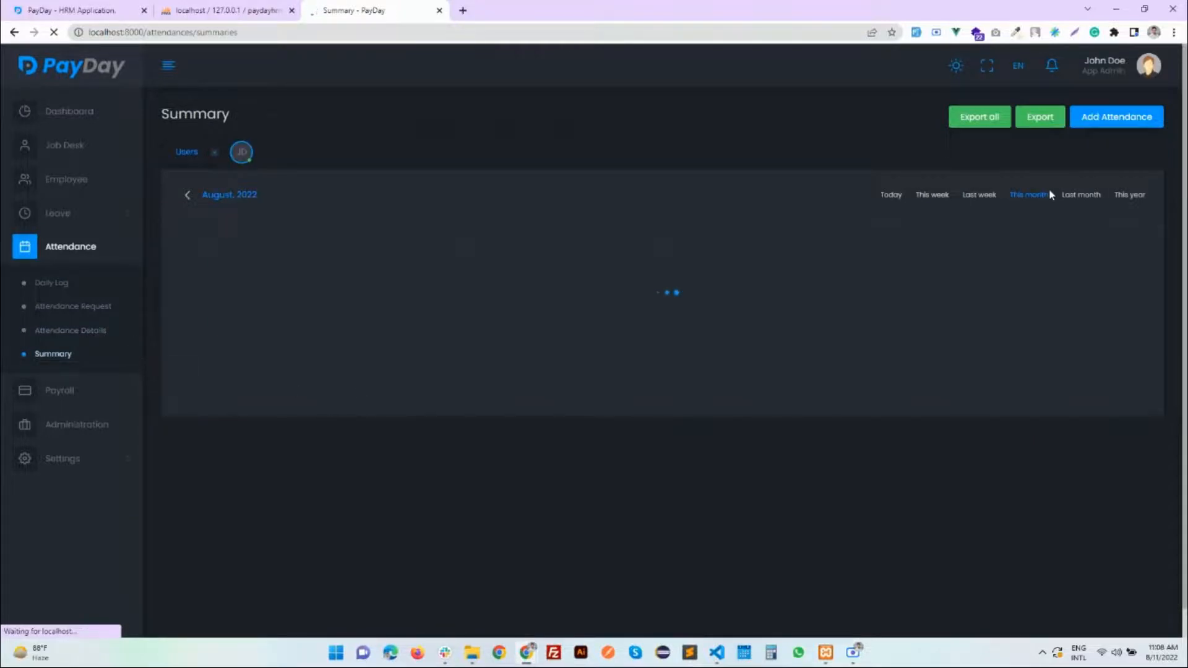
pyautogui.scroll(-2, 618, 362)
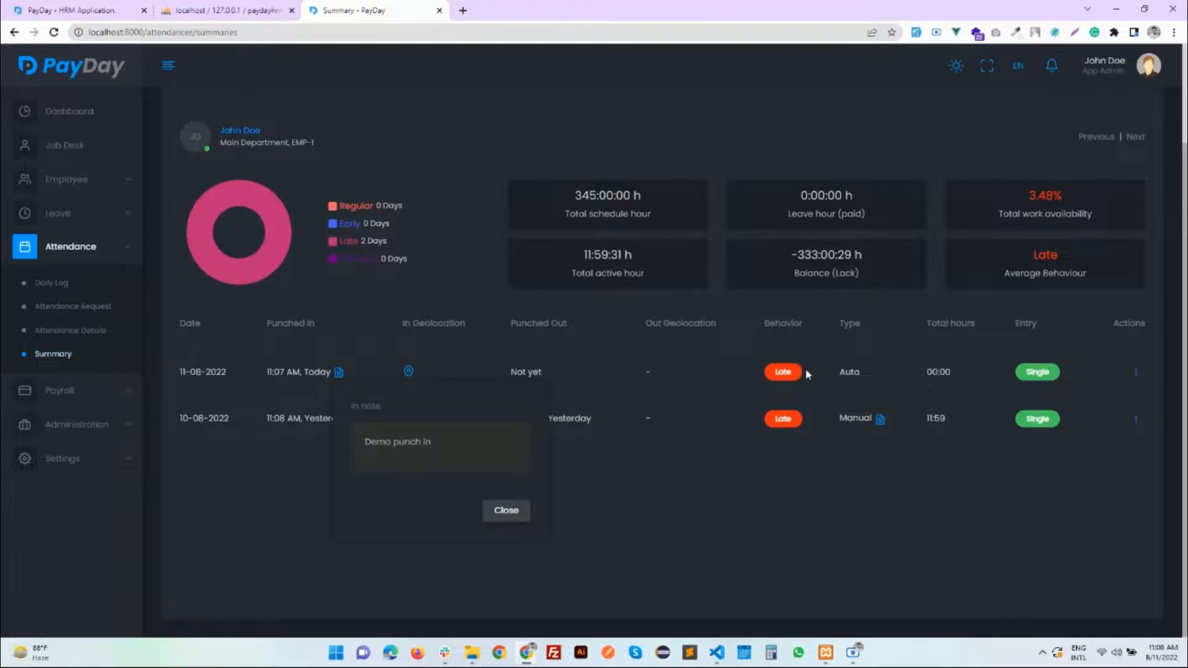
pyautogui.doubleClick(850, 372)
pyautogui.doubleClick(855, 419)
pyautogui.click(883, 420)
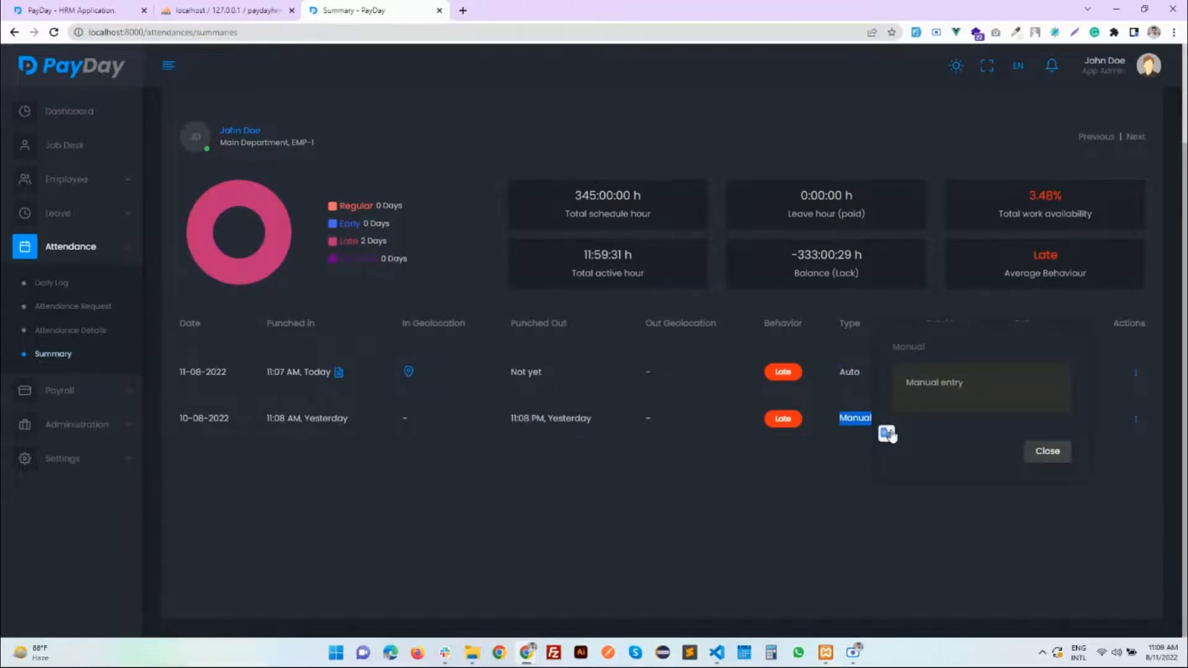
pyautogui.click(668, 450)
pyautogui.moveTo(481, 425); pyautogui.dragTo(621, 425)
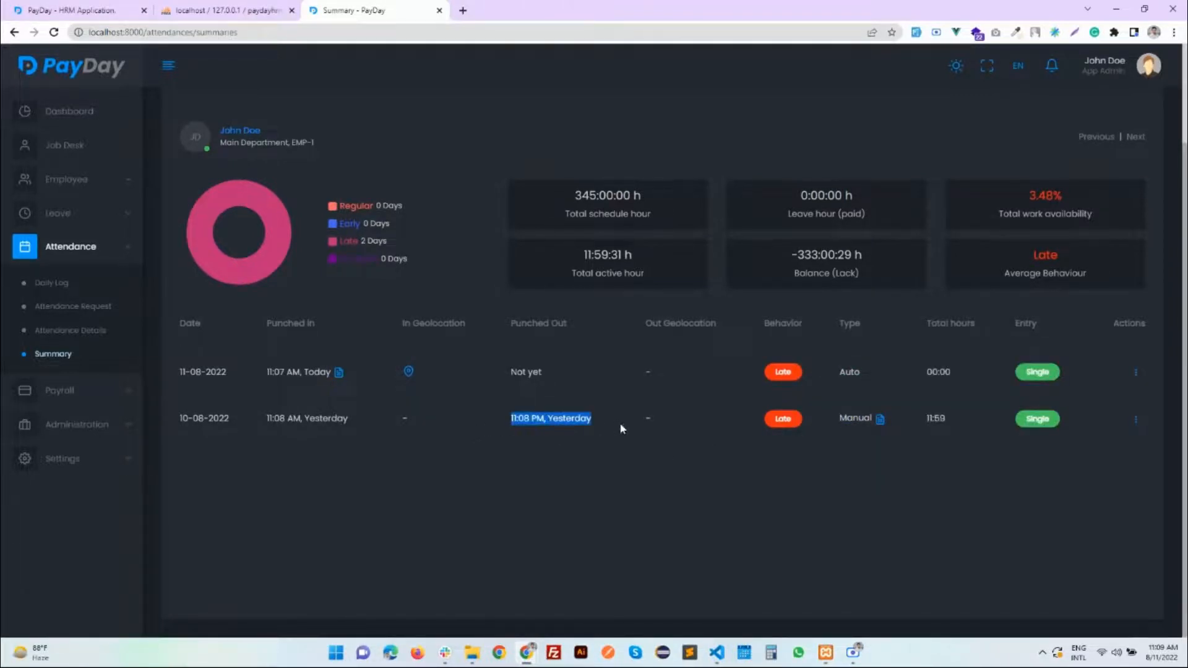
# - View the punch-in note and the in-geolocation of the 11-08-2022 attendance entry
pyautogui.click(340, 375)
pyautogui.click(443, 372)
pyautogui.click(408, 372)
pyautogui.click(435, 375)
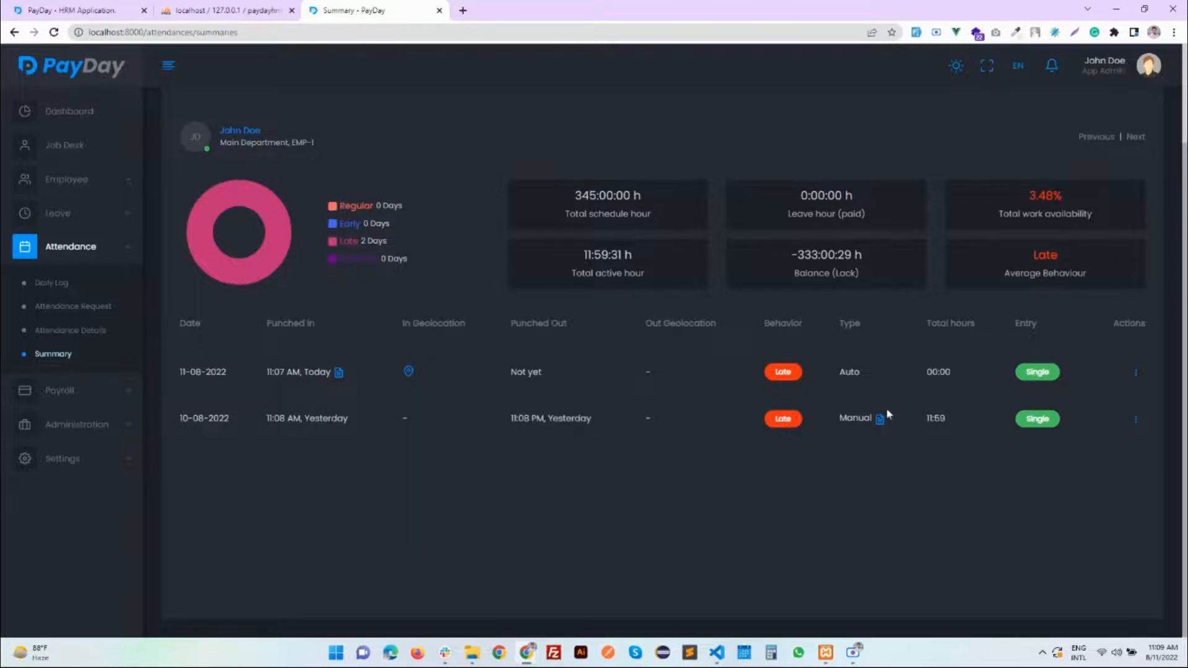
pyautogui.scroll(2, 884, 485)
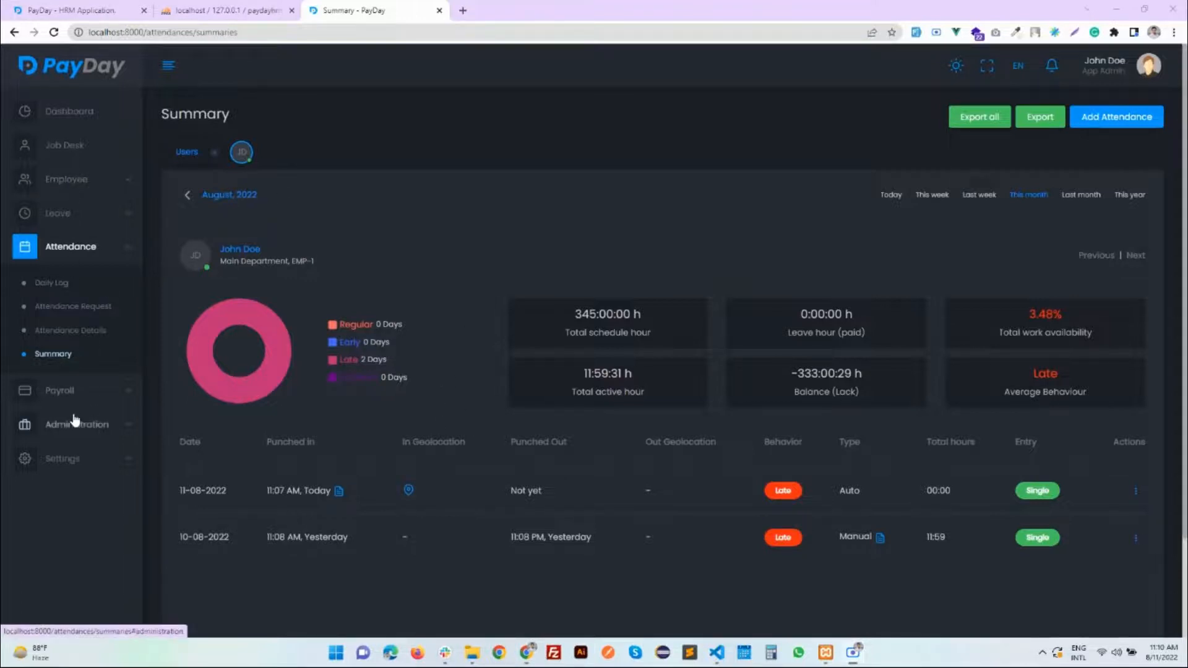
# - Try to start a default payrun from Payroll and follow its link to the default payrun settings
pyautogui.click(114, 393)
pyautogui.click(48, 316)
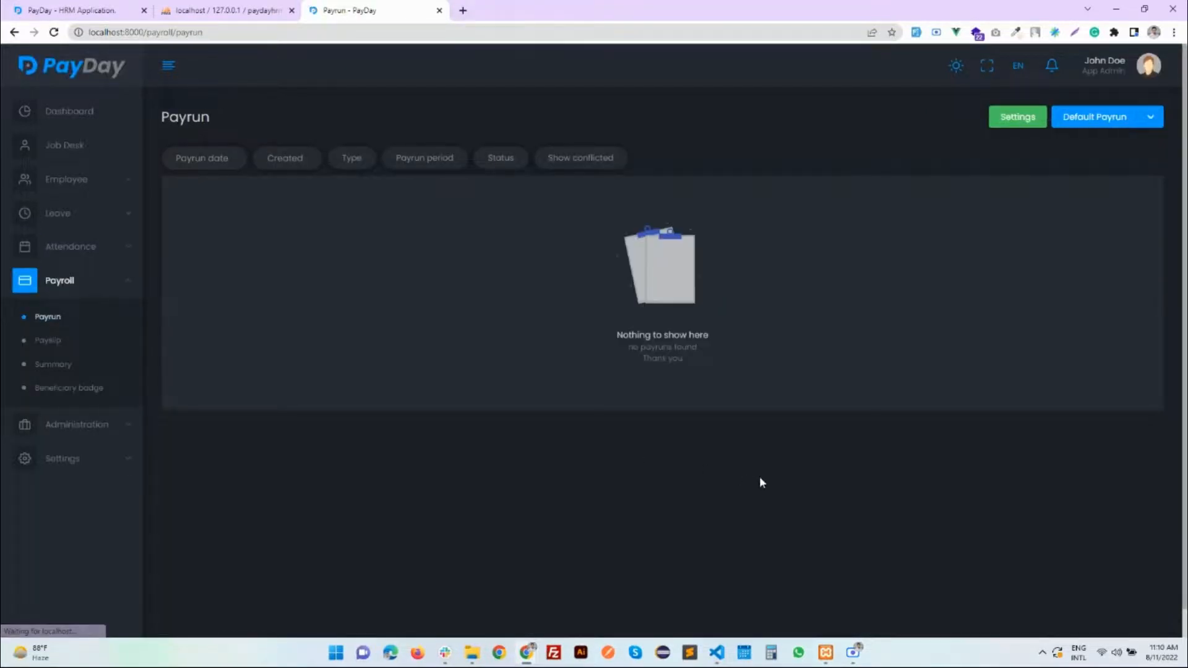
pyautogui.click(1084, 115)
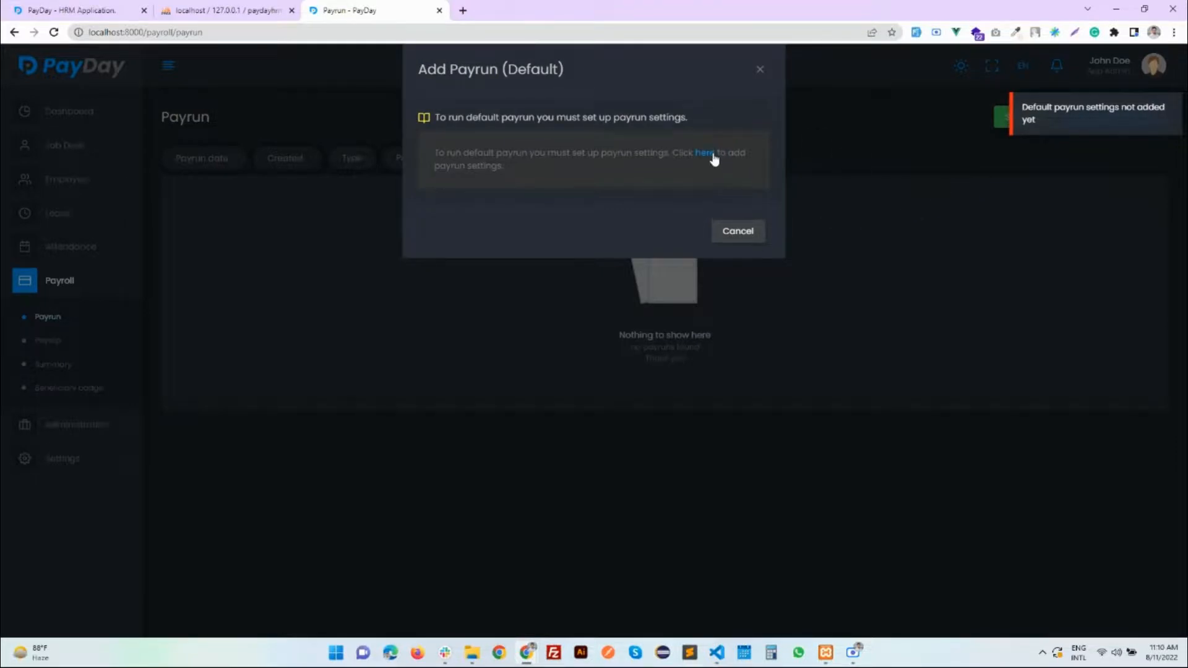
pyautogui.click(712, 158)
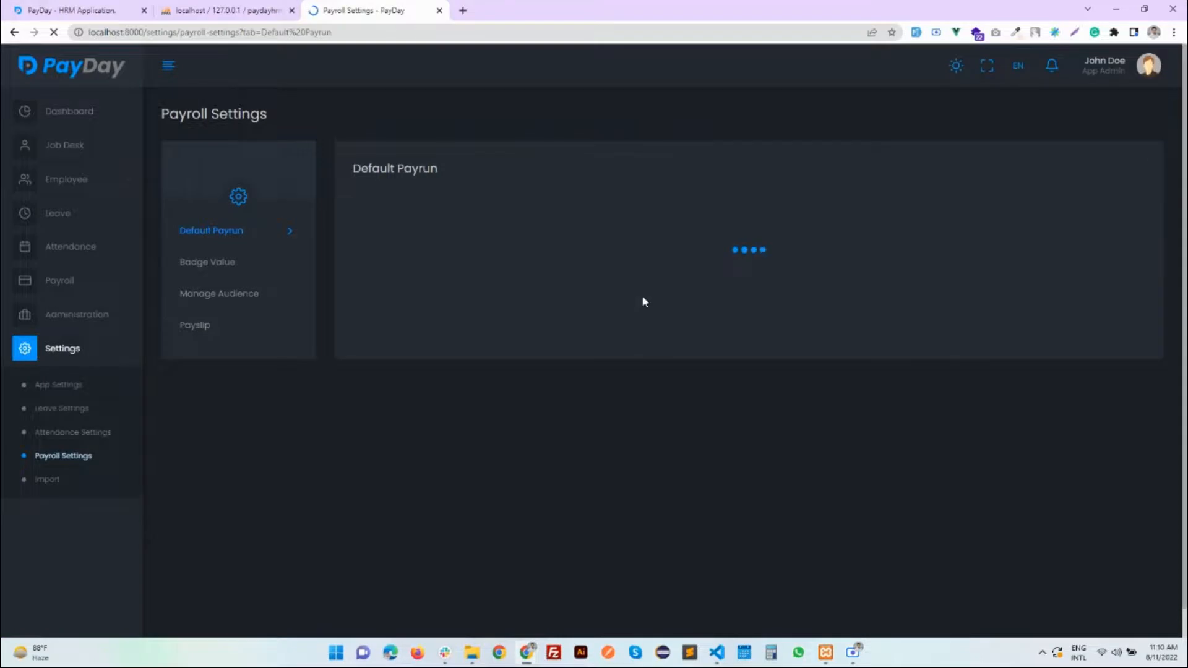
# - Set the default payrun period to Monthly and the payrun generating type to None, and save the settings
pyautogui.click(608, 330)
pyautogui.click(604, 369)
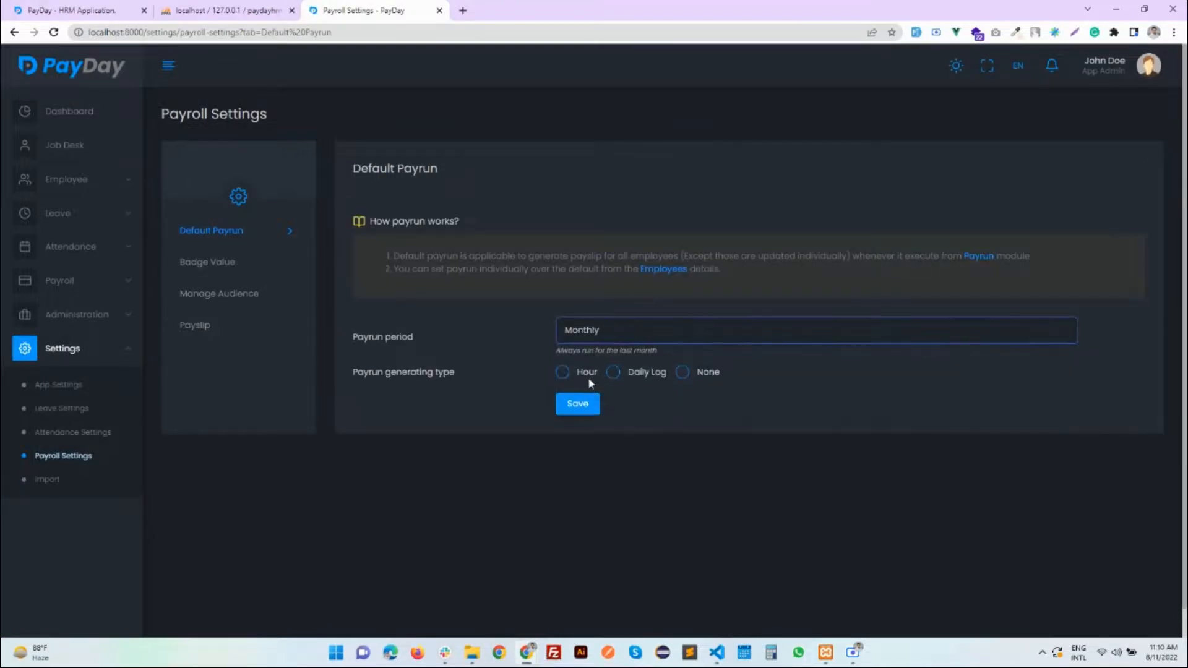
pyautogui.click(588, 375)
pyautogui.click(683, 372)
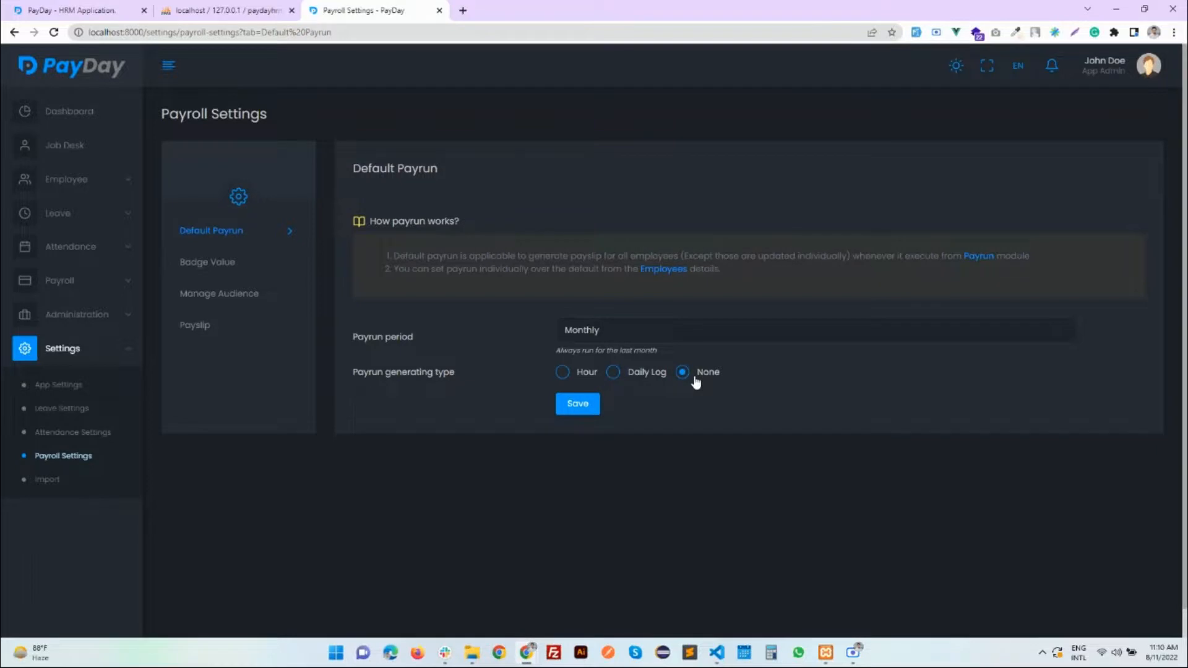
pyautogui.click(569, 405)
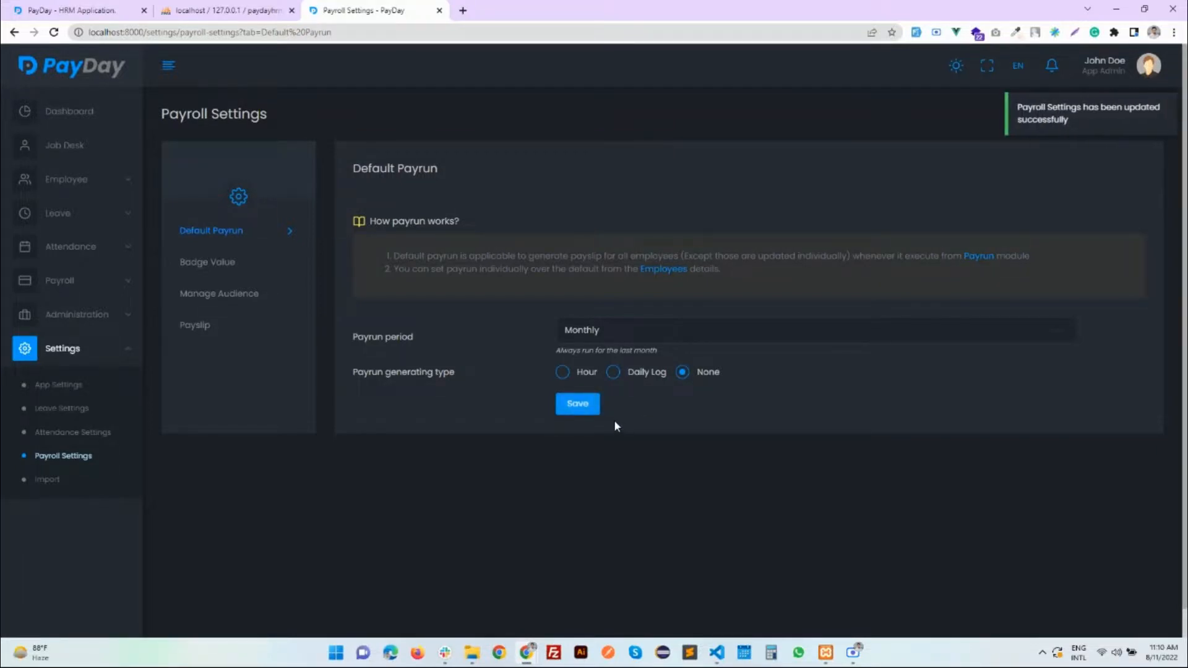
# - Return to the payruns and run the default payrun for 01 - 31 Jul, 22 without a payslip note
pyautogui.click(91, 280)
pyautogui.click(50, 315)
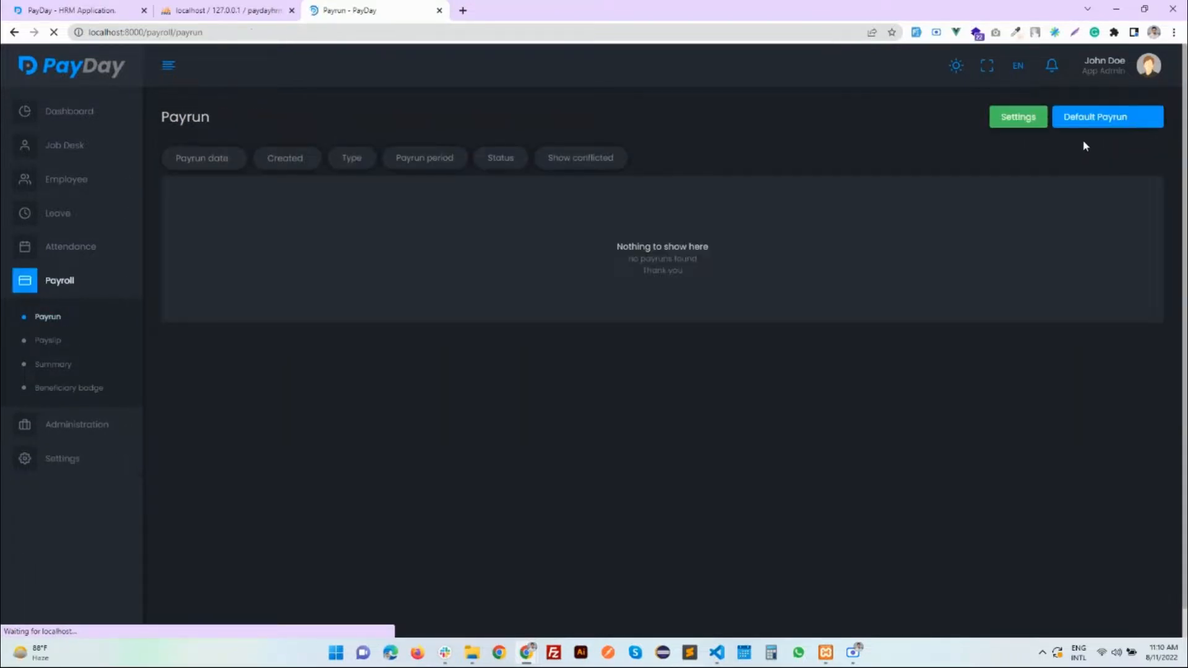
pyautogui.click(1073, 124)
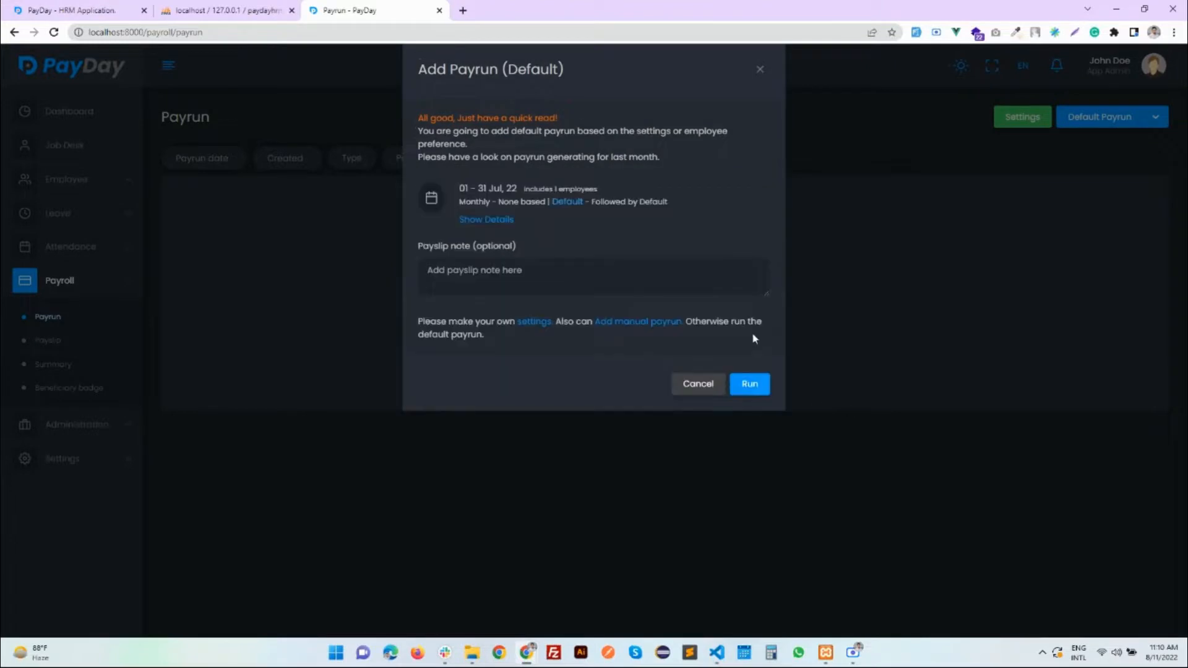
pyautogui.click(759, 384)
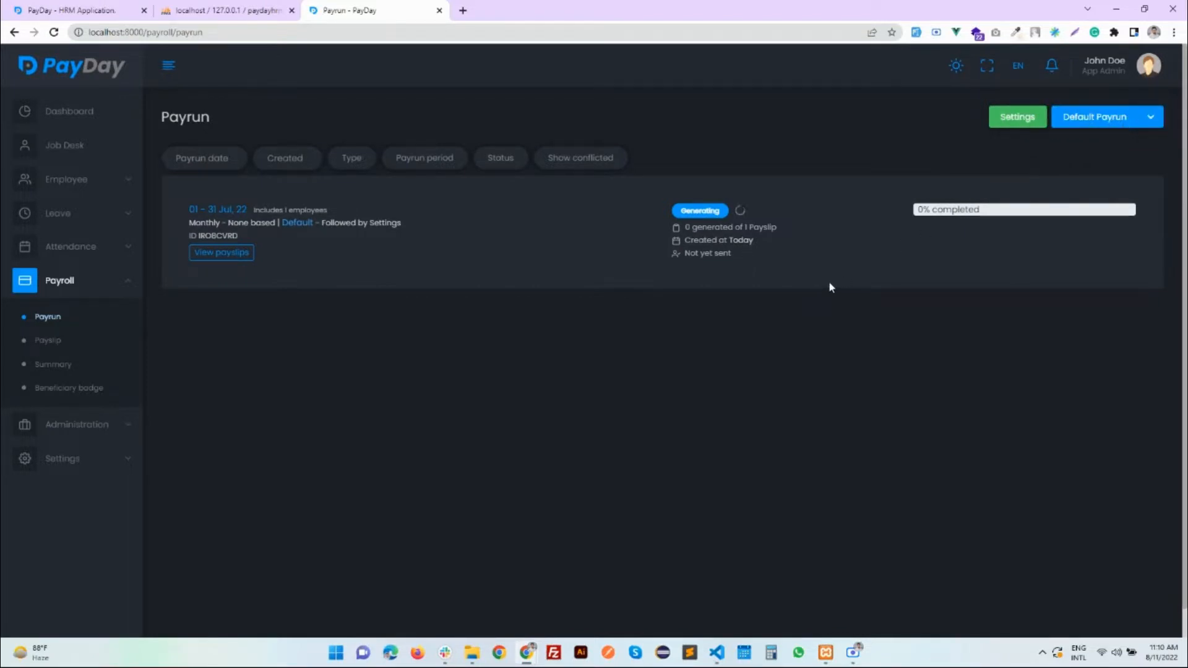
# - Switch to Visual Studio Code, examine the schedule:work terminal output in a smaller window over the payrun page, and minimize it
pyautogui.click(715, 652)
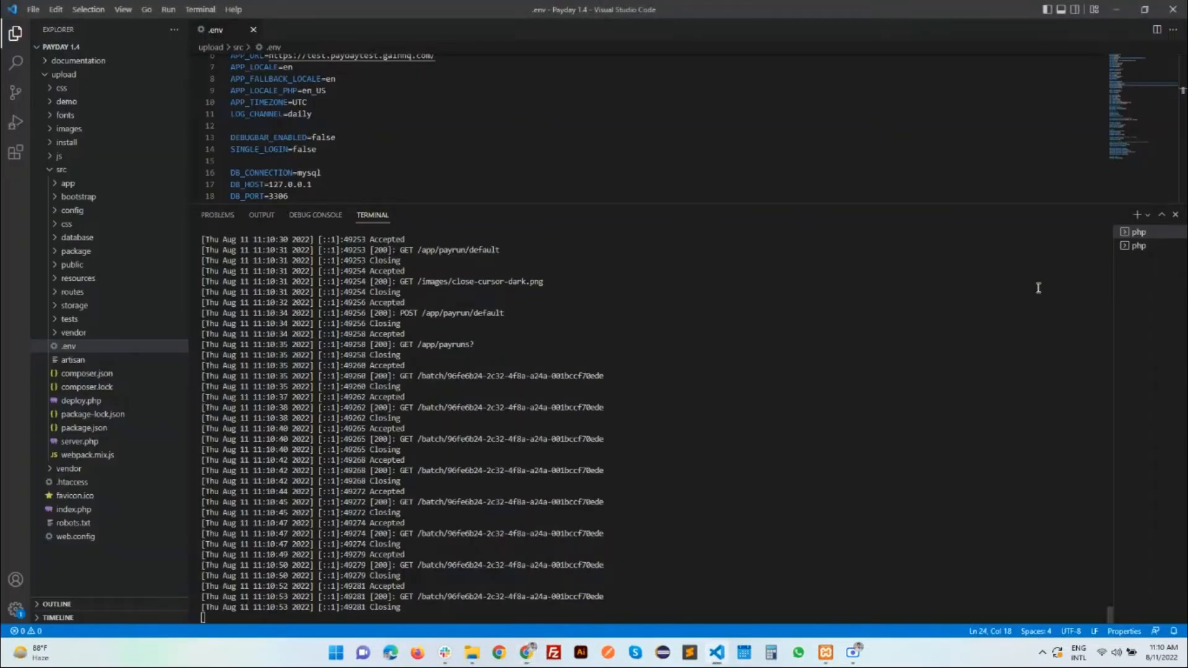
pyautogui.click(1138, 245)
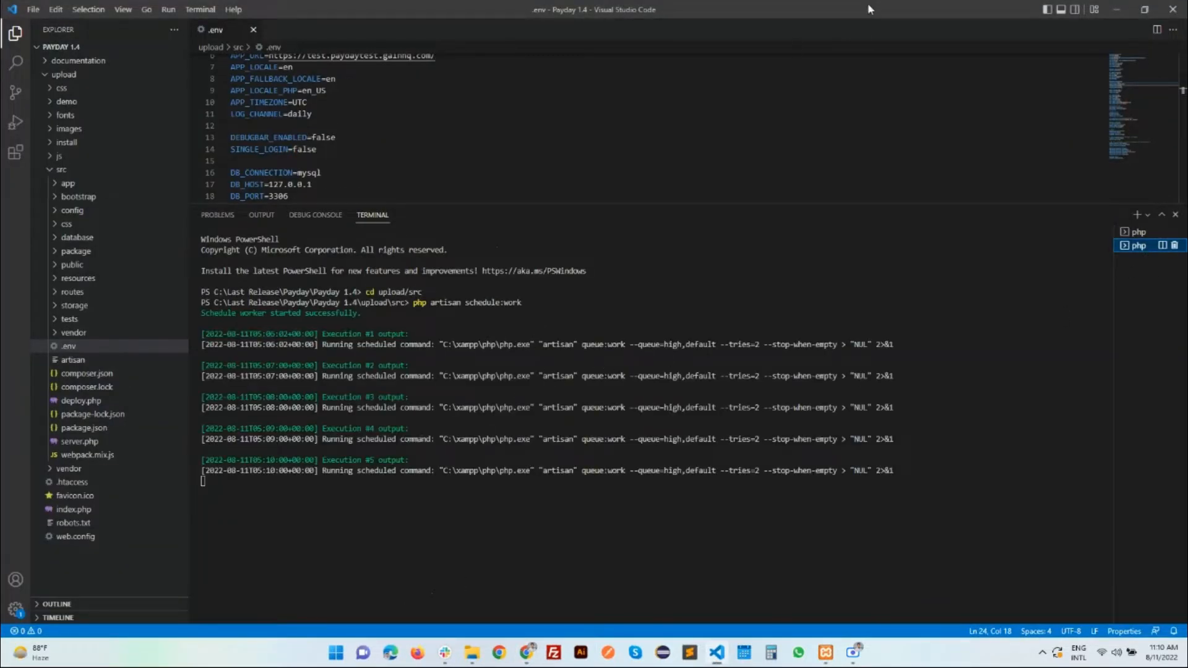
pyautogui.moveTo(868, 9); pyautogui.dragTo(635, 275)
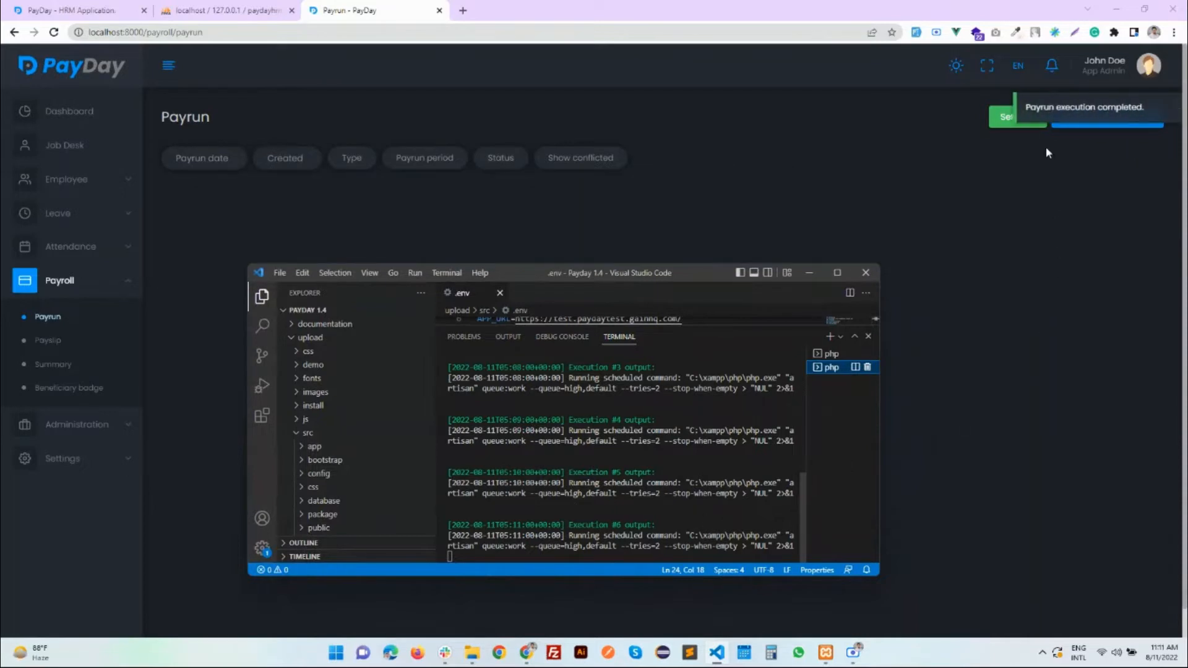
pyautogui.scroll(6, 730, 455)
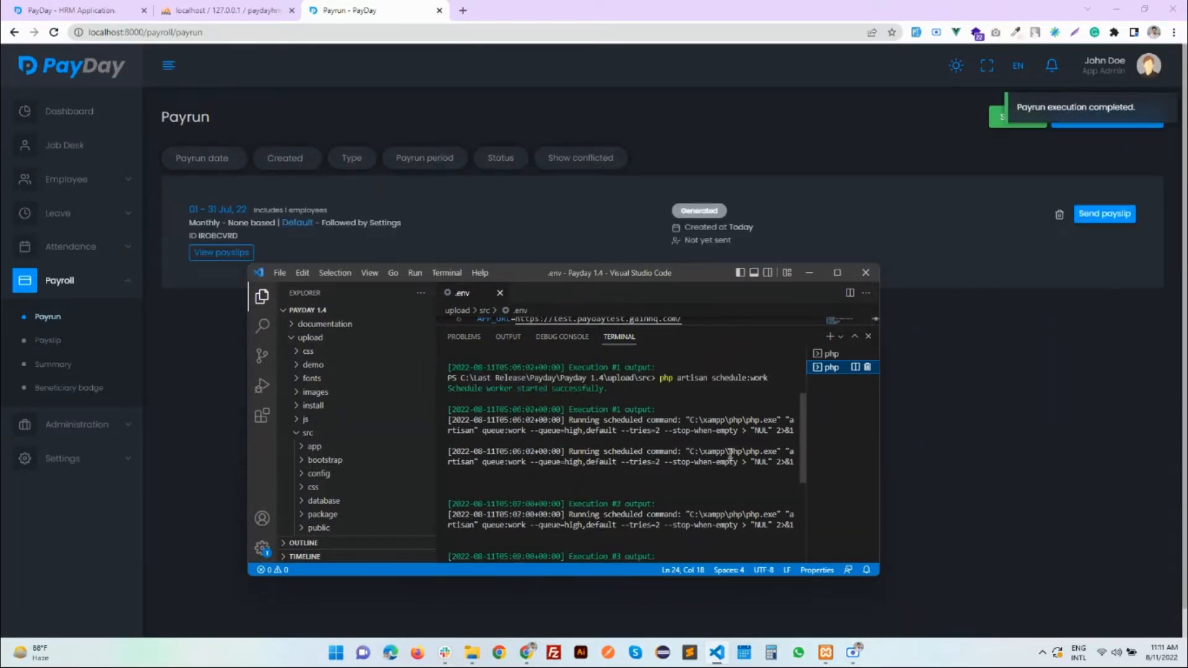
pyautogui.scroll(5, 730, 455)
pyautogui.scroll(-10, 732, 445)
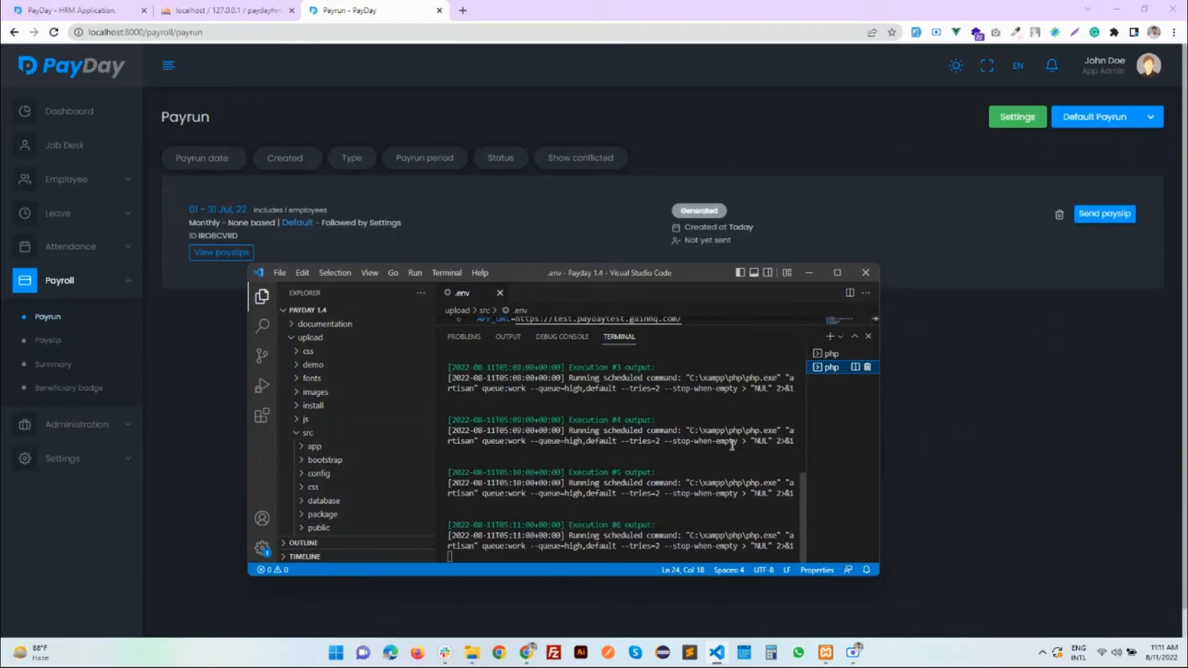
pyautogui.moveTo(707, 272); pyautogui.dragTo(697, 306)
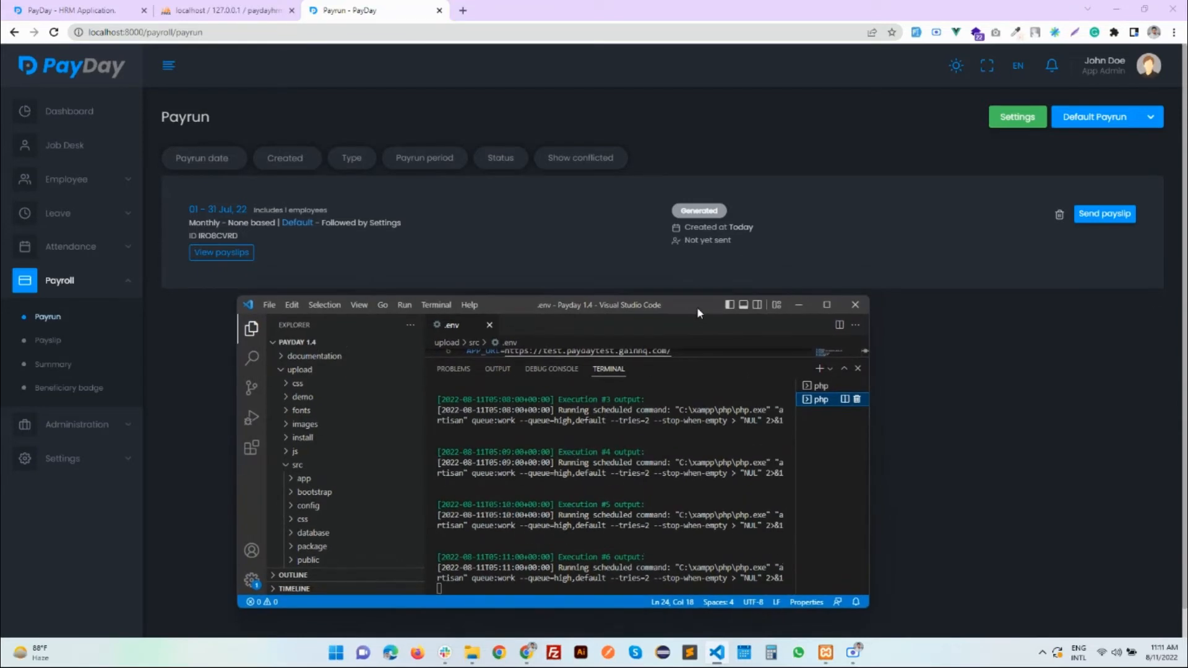
pyautogui.click(800, 306)
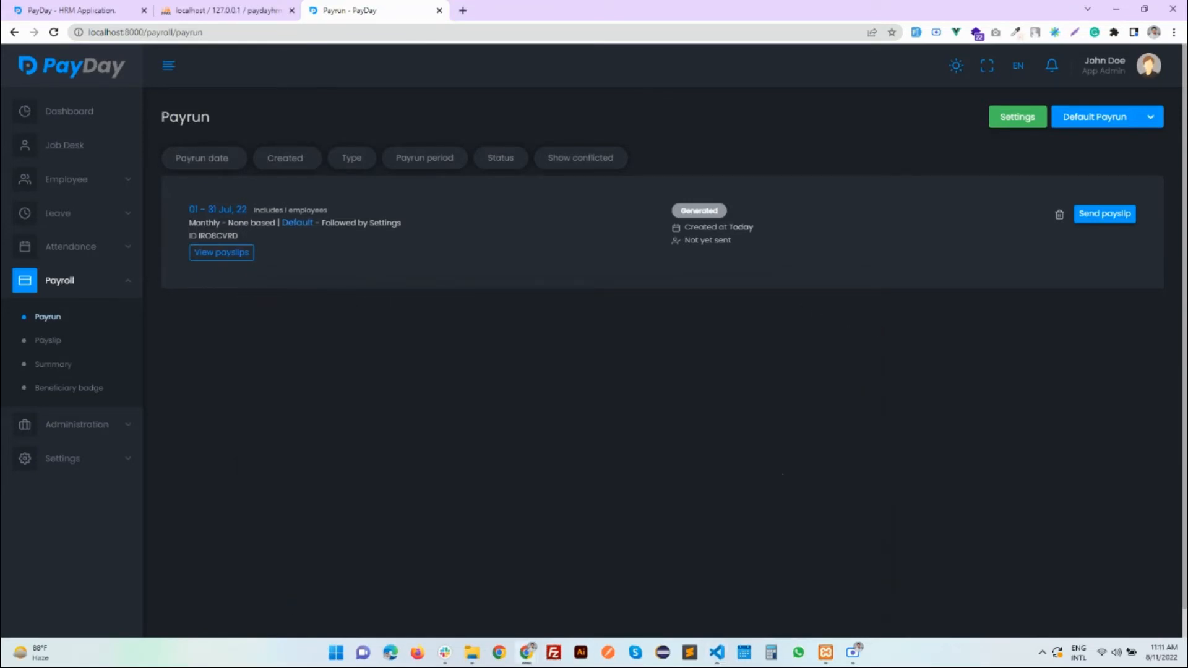